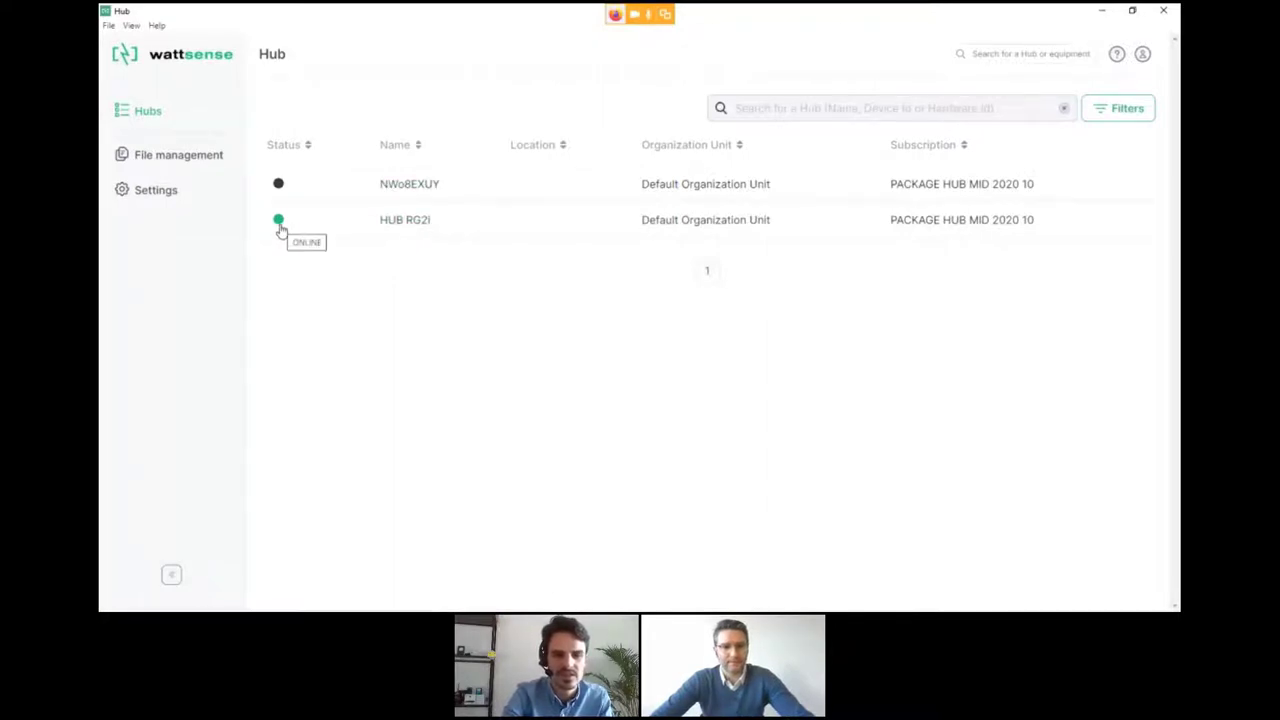
Step: Open HUB RG2i and start adding equipment with the Configuration Wizard, using the Select an equipment option
click(386, 233)
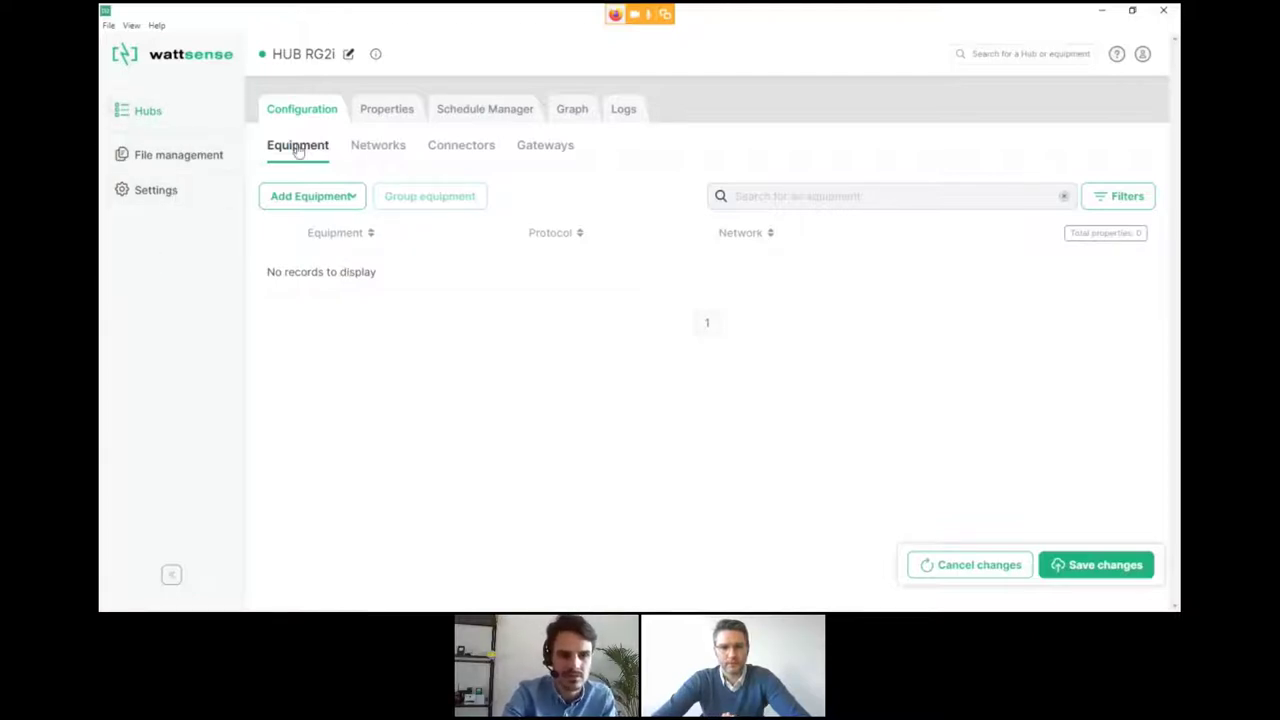
click(344, 201)
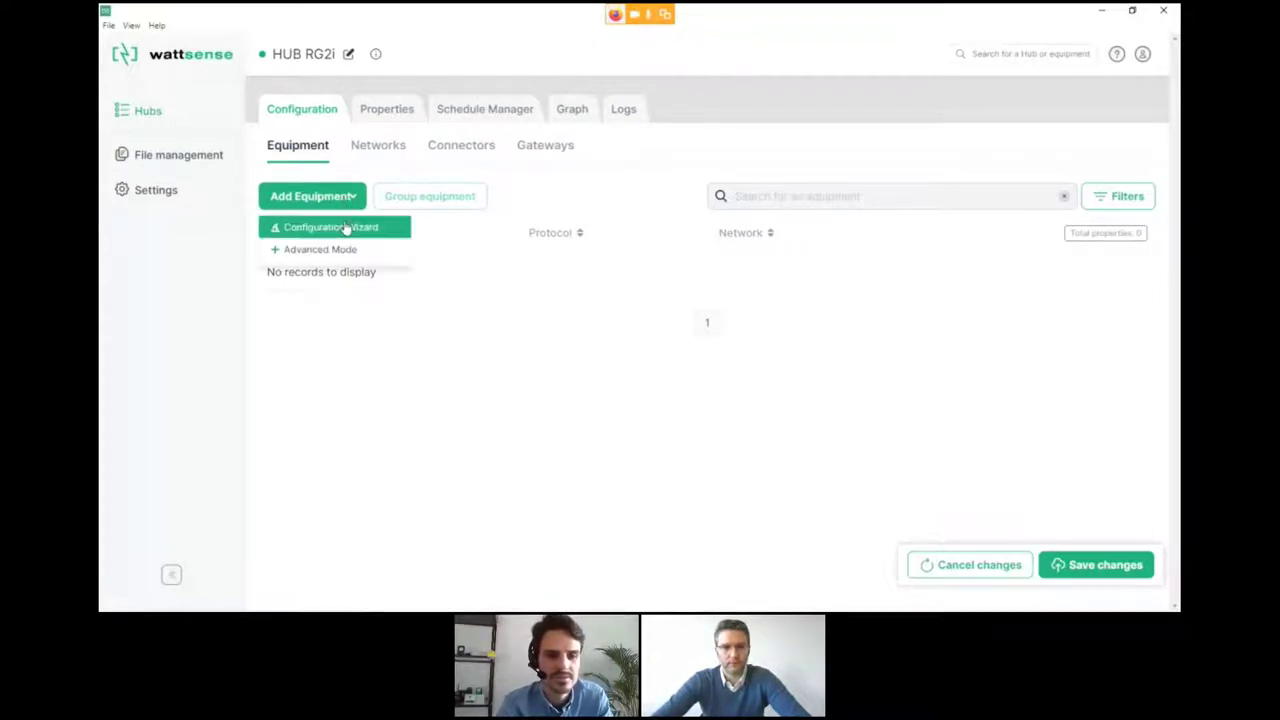
click(345, 228)
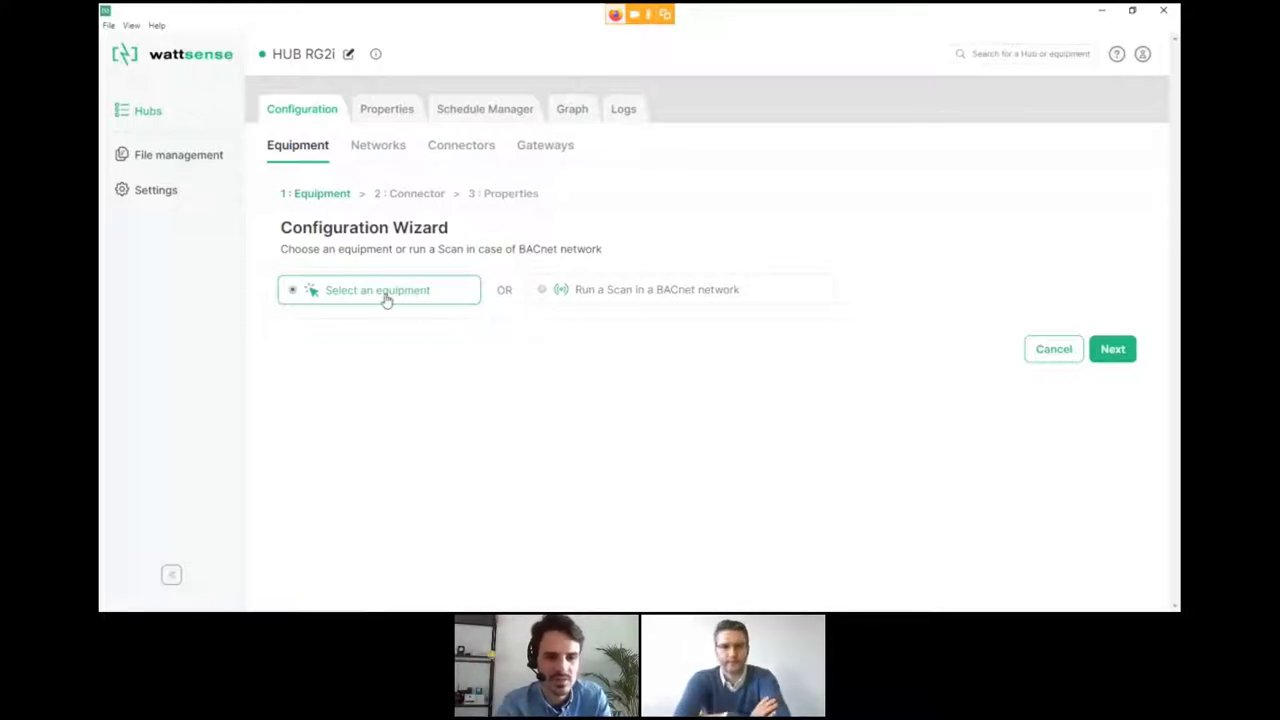
click(1110, 350)
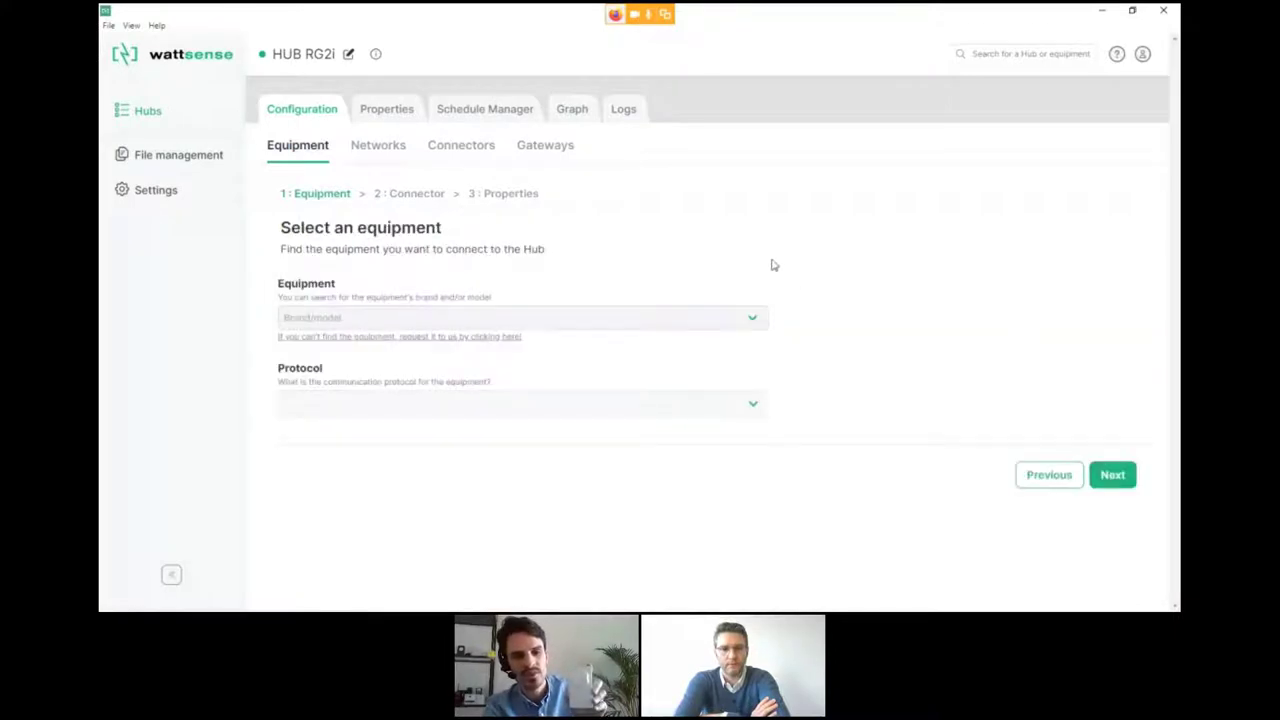
Step: Choose Adeunis - Comfort as the equipment to connect and LORAWAN_V1_0 as its communication protocol
click(717, 317)
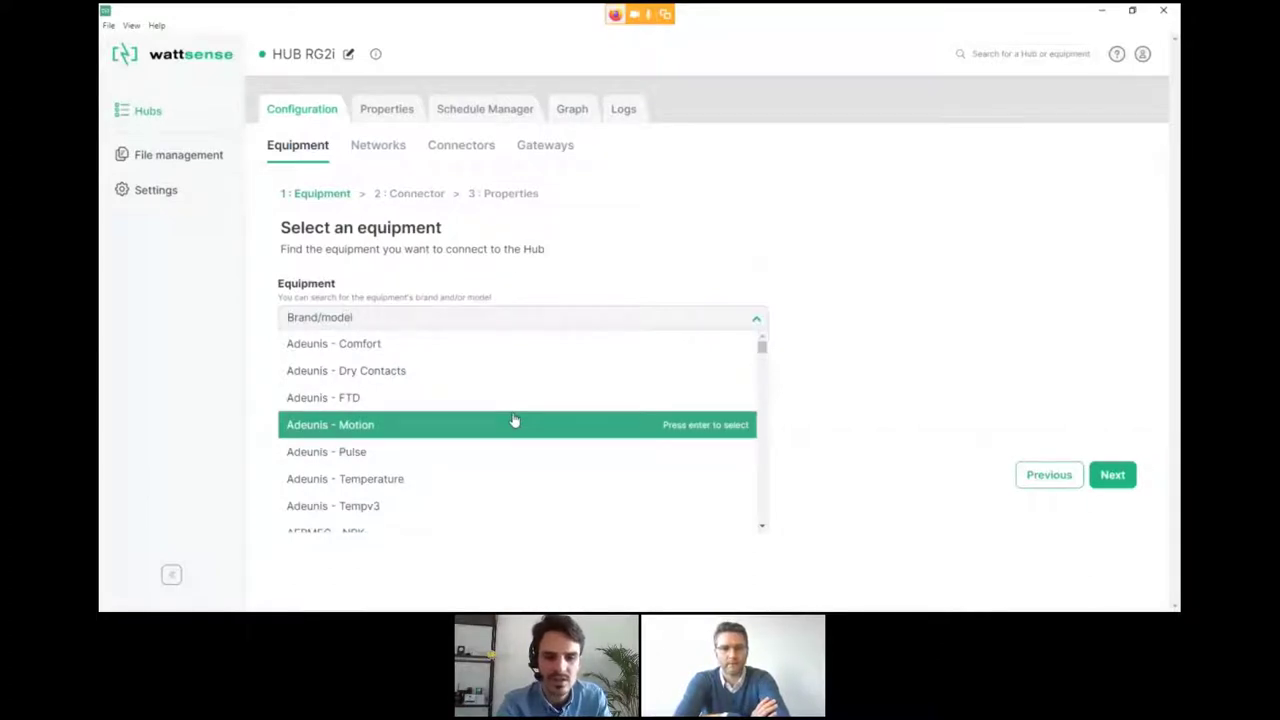
scroll(514, 421, down, 5)
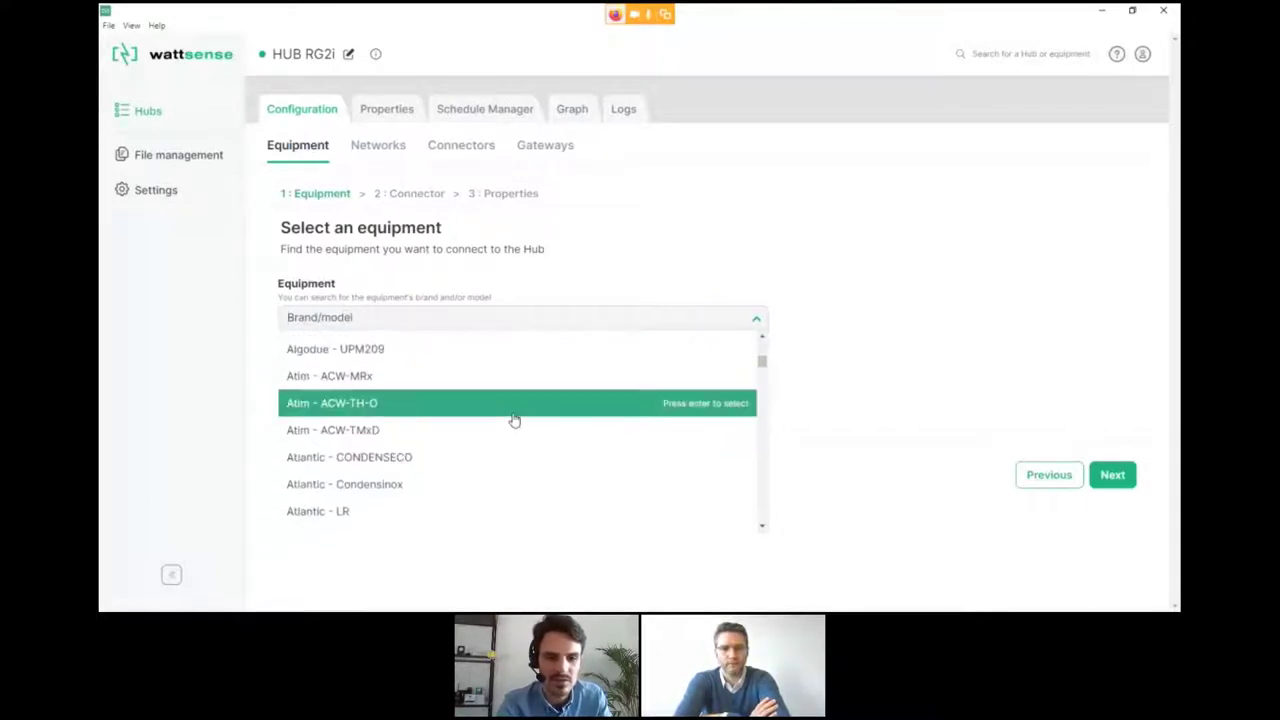
scroll(514, 421, down, 5)
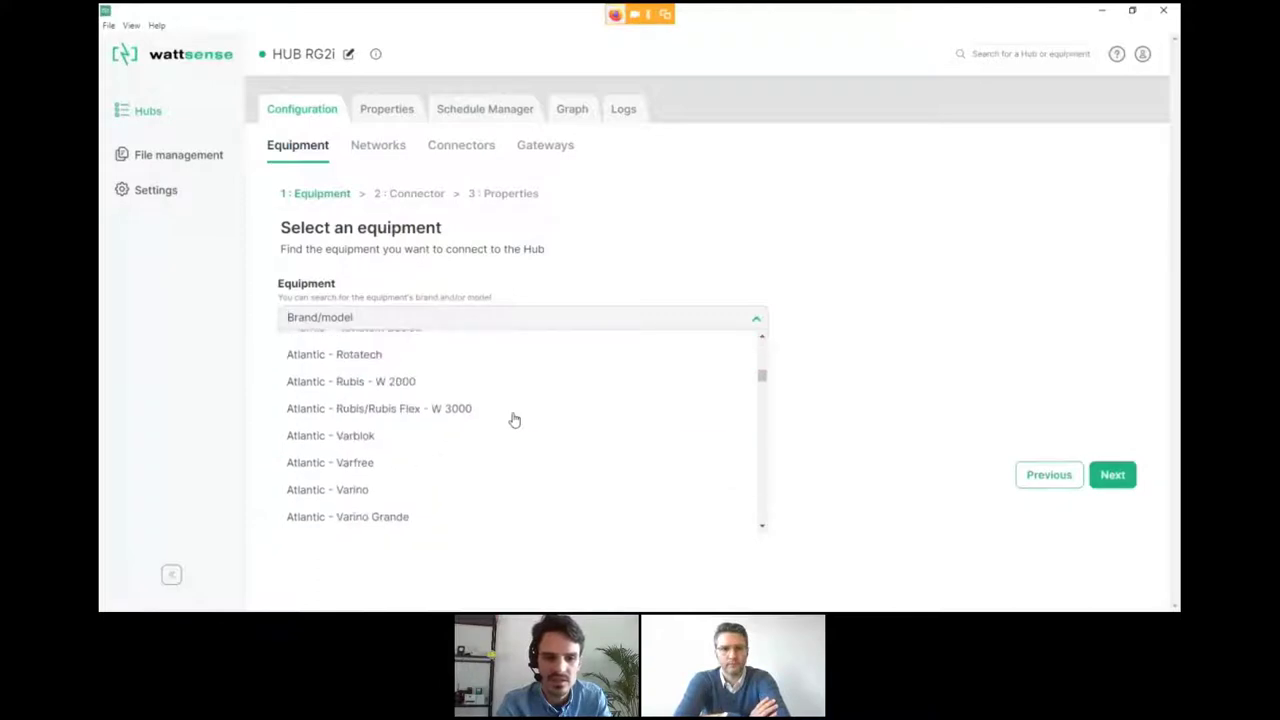
scroll(514, 421, down, 4)
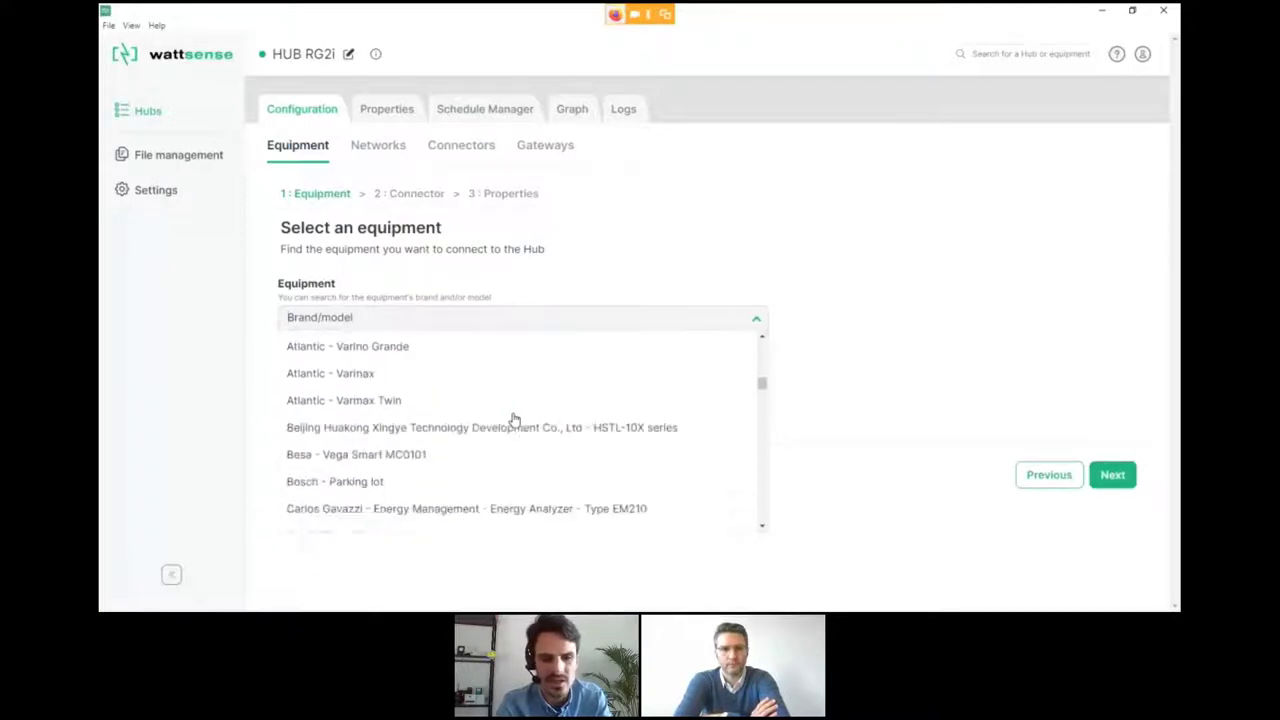
scroll(514, 421, down, 5)
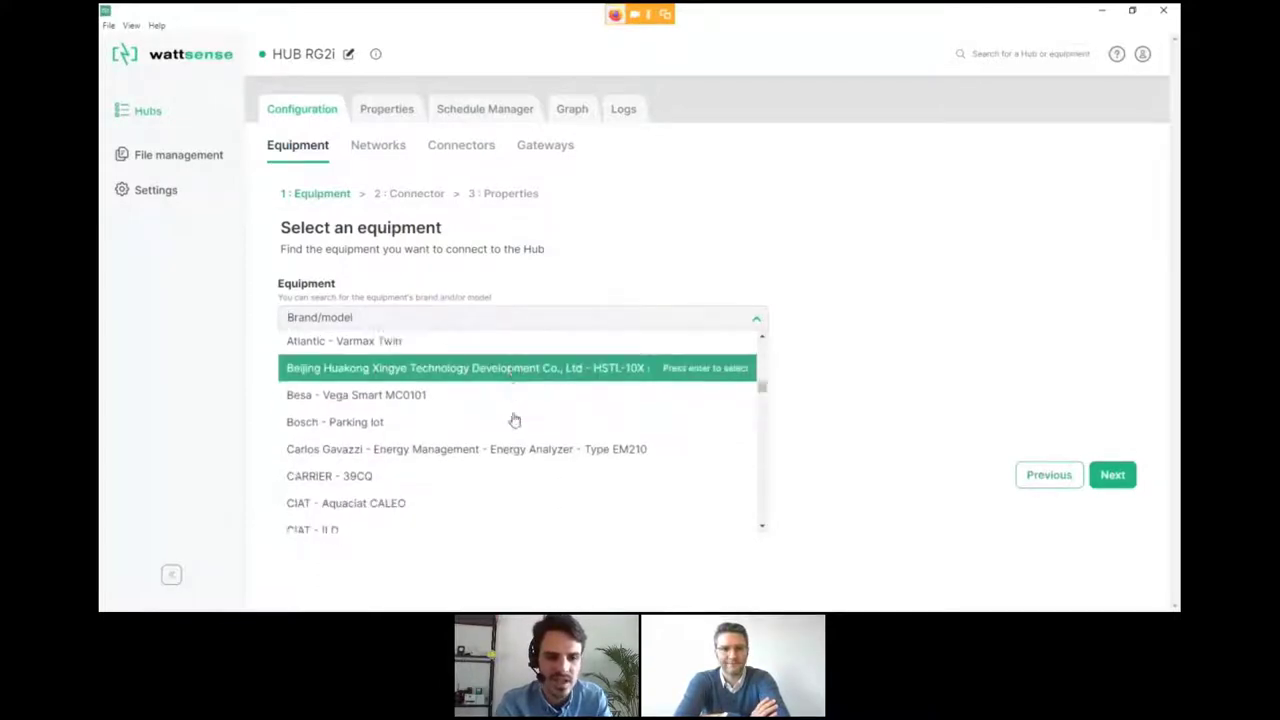
scroll(514, 421, down, 4)
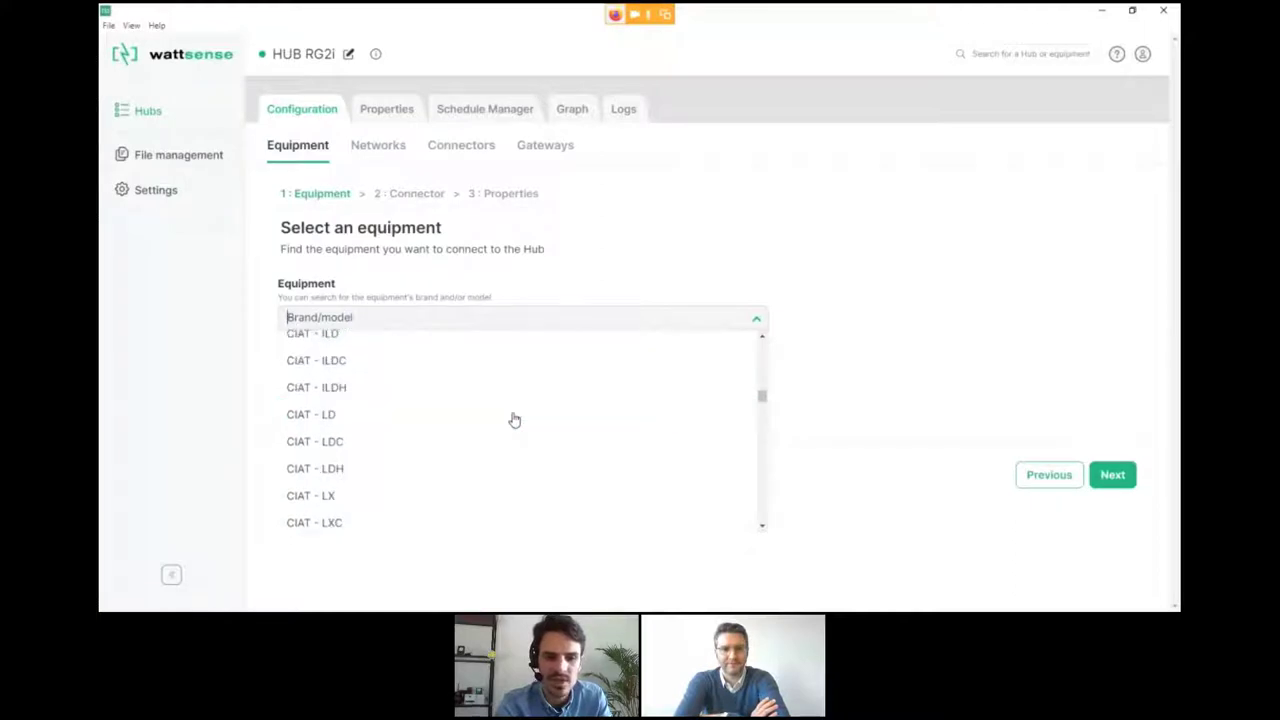
scroll(514, 421, up, 15)
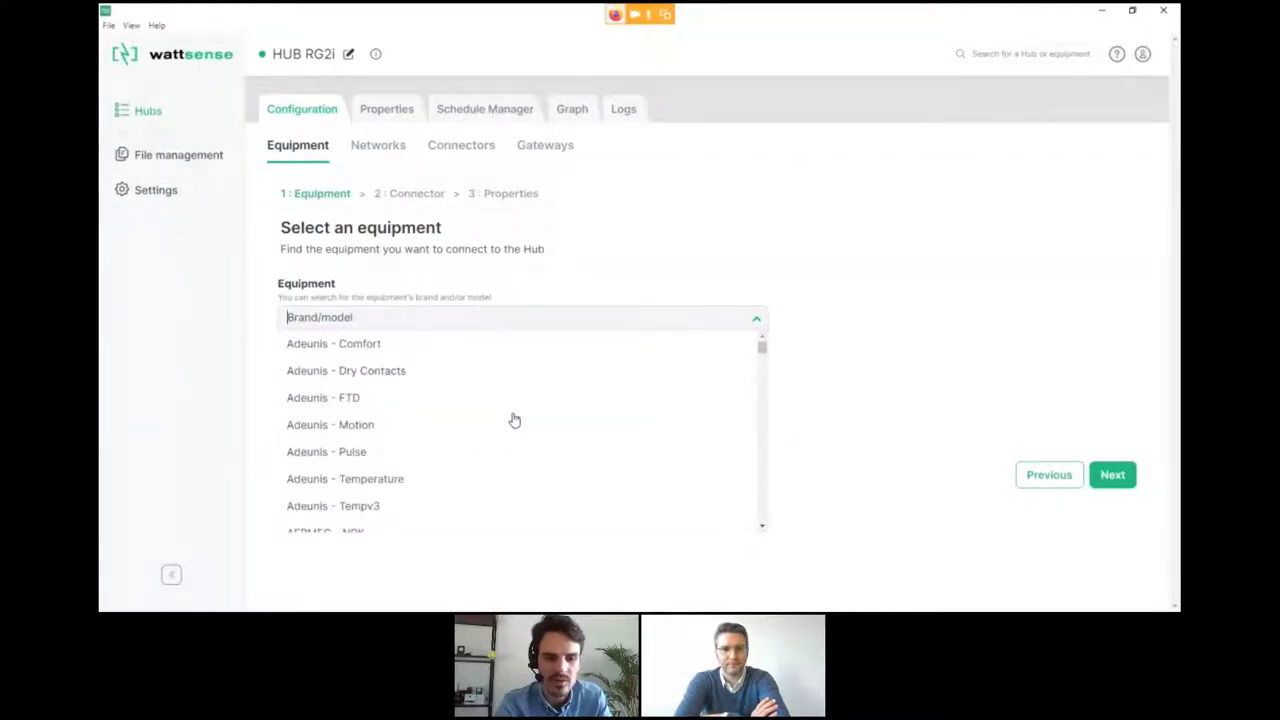
click(414, 357)
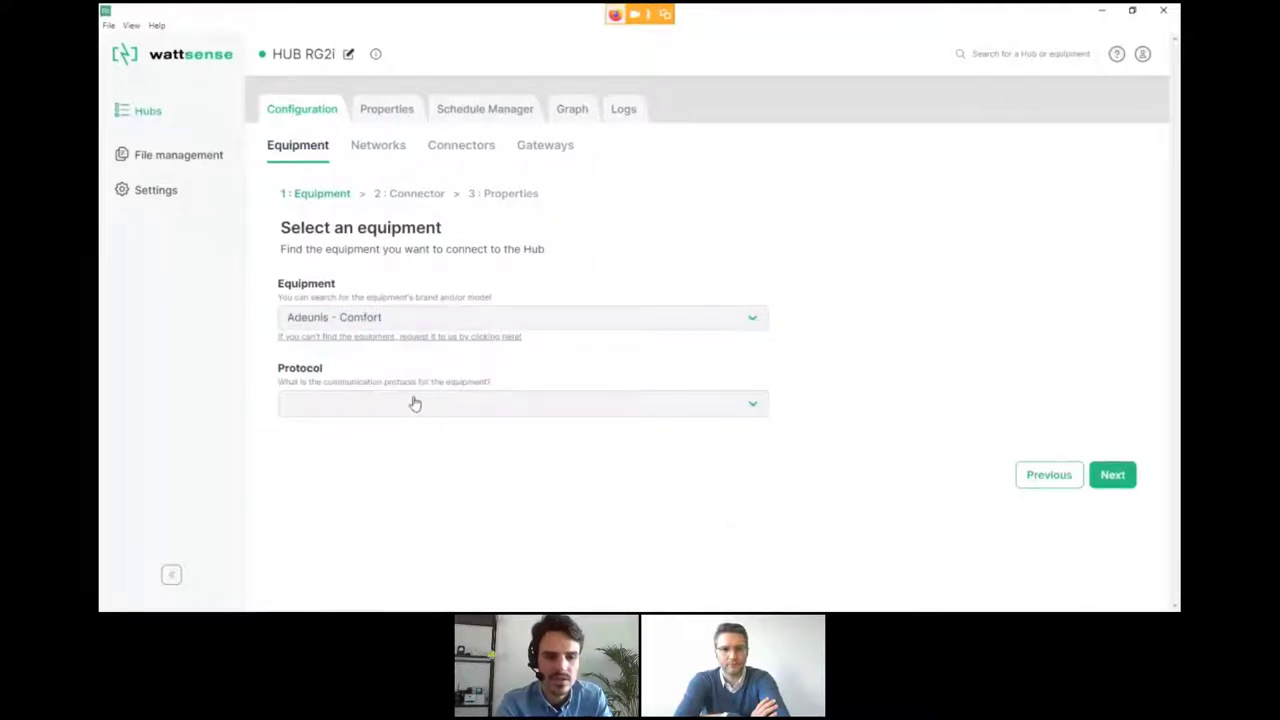
click(414, 403)
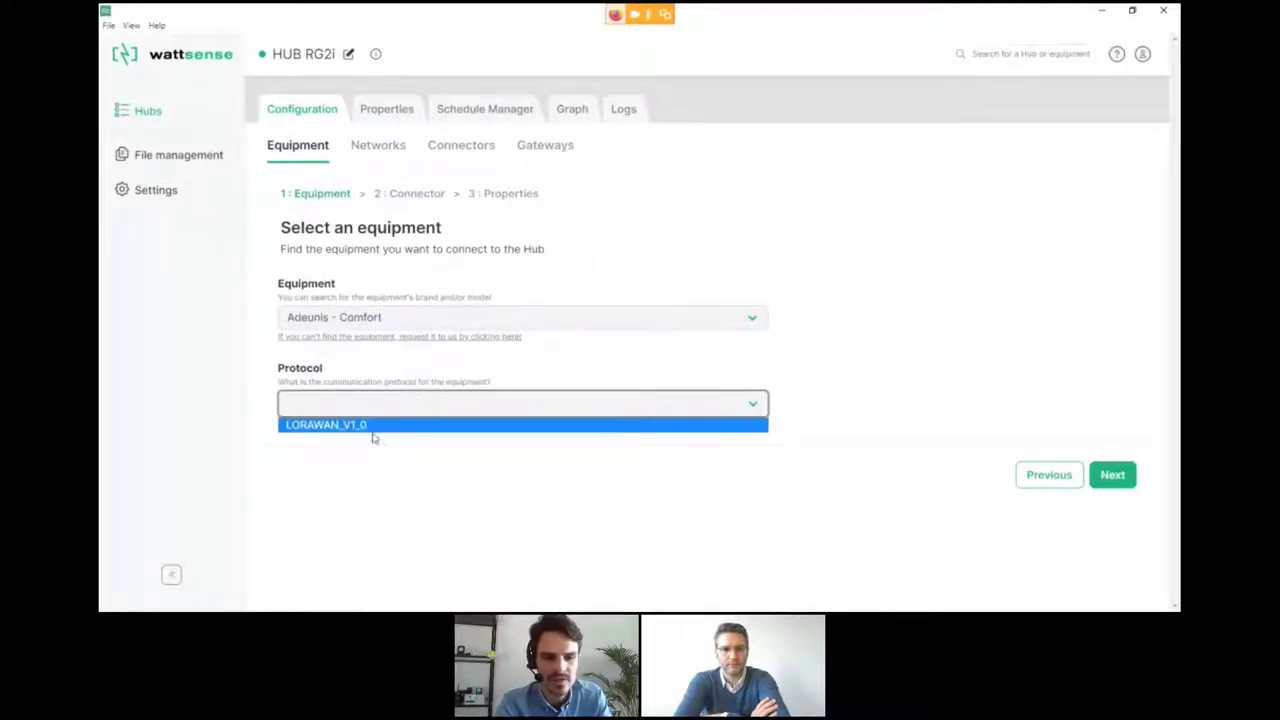
click(340, 425)
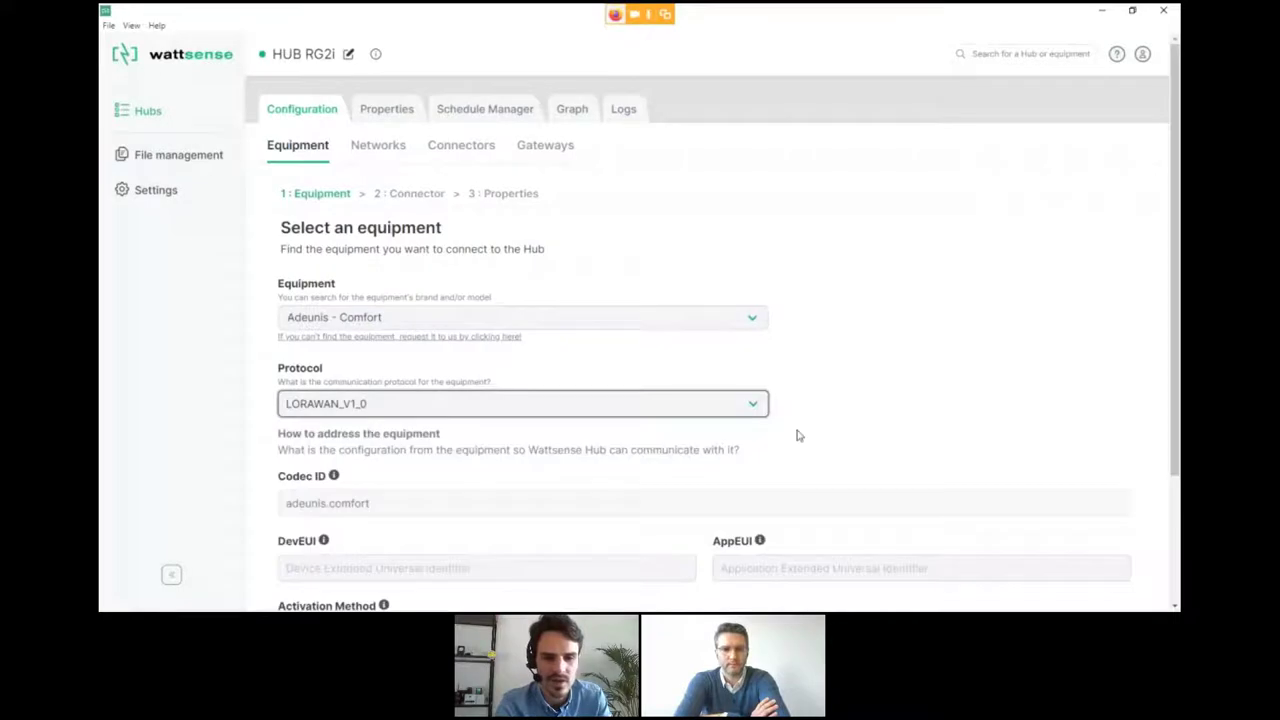
Step: Copy the device's DEV EUI from the RG2i_Confort_Demo workbook in Excel and paste it as the DevEUI in the Wattsense equipment form
scroll(798, 435, down, 3)
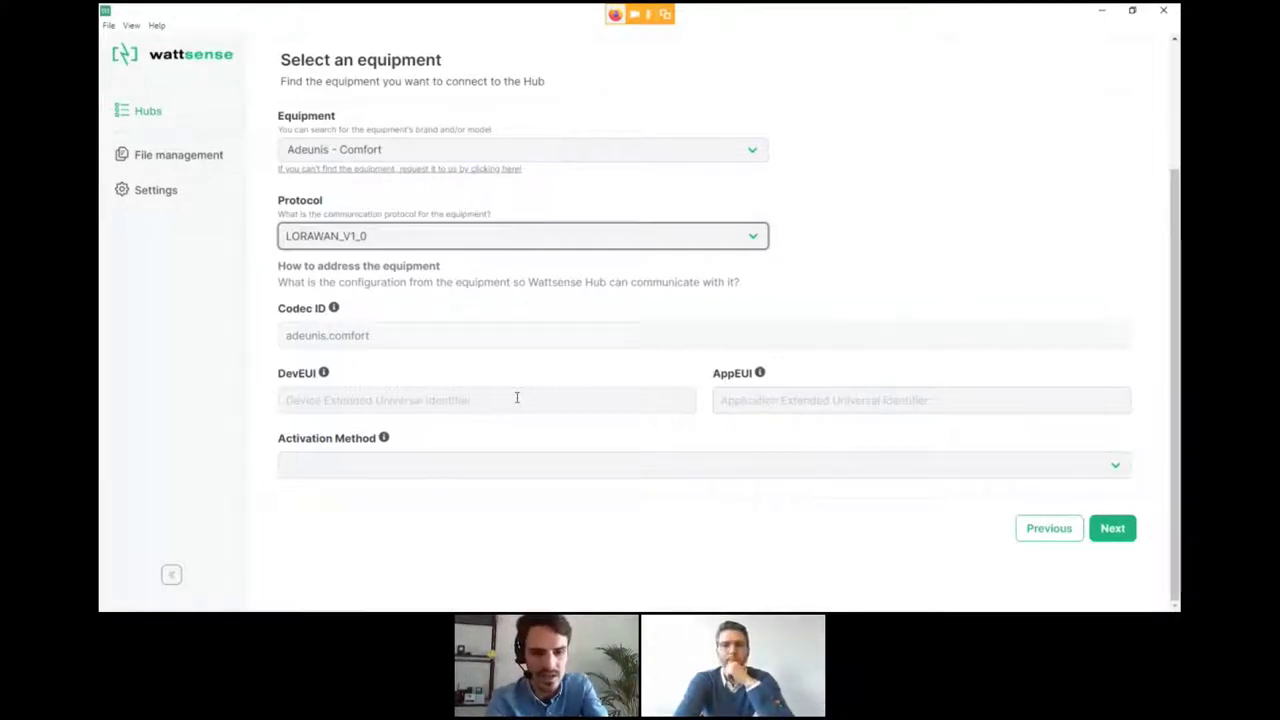
key(alt+Tab)
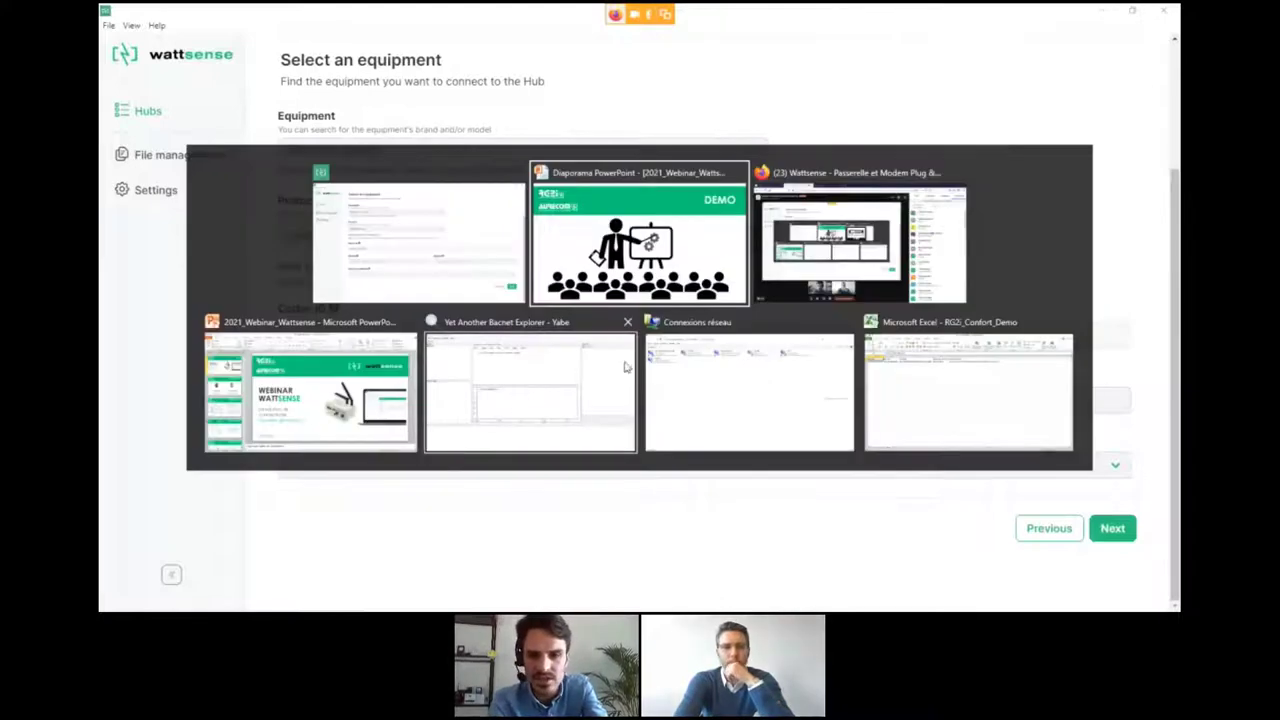
click(966, 428)
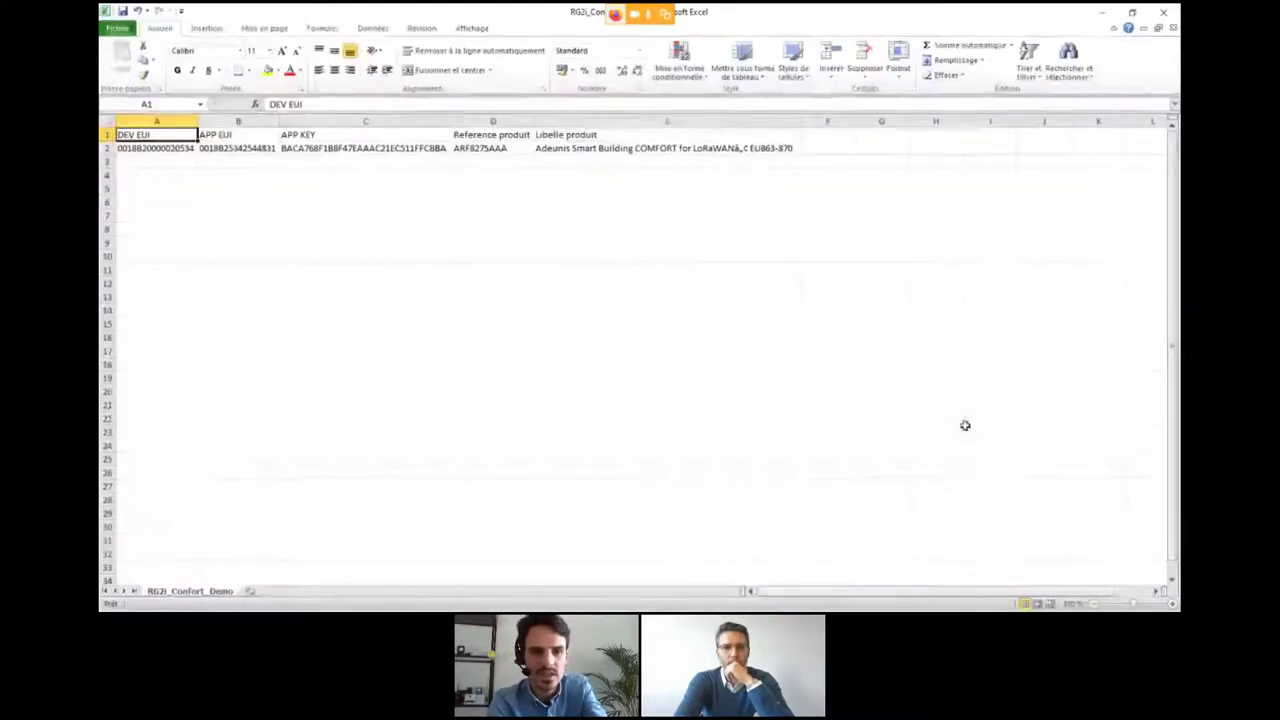
click(151, 150)
key(ctrl+c)
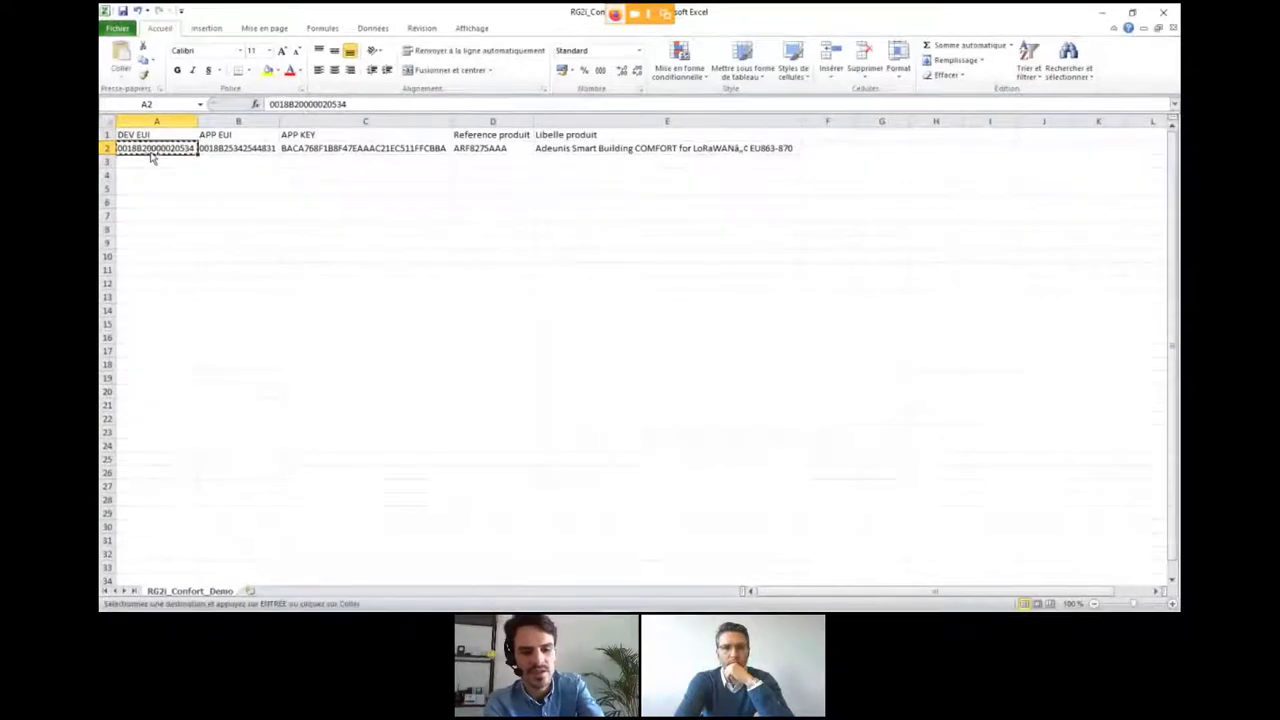
key(alt+Tab)
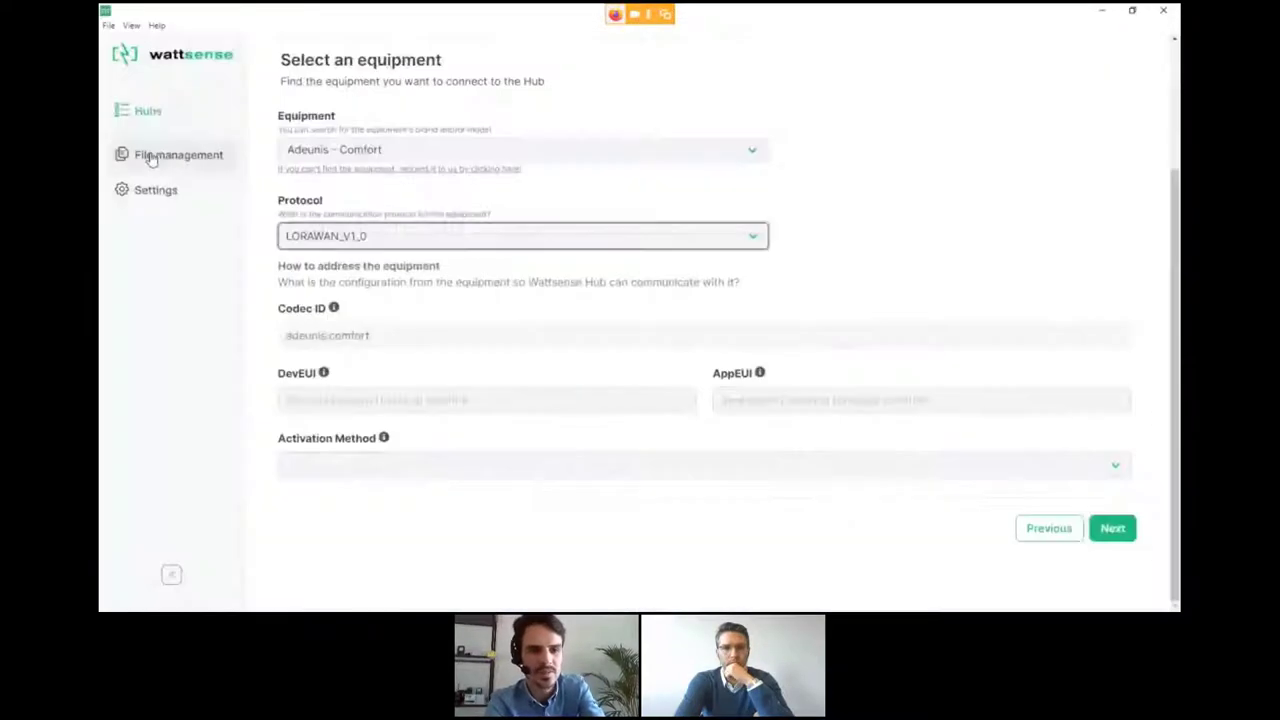
click(392, 404)
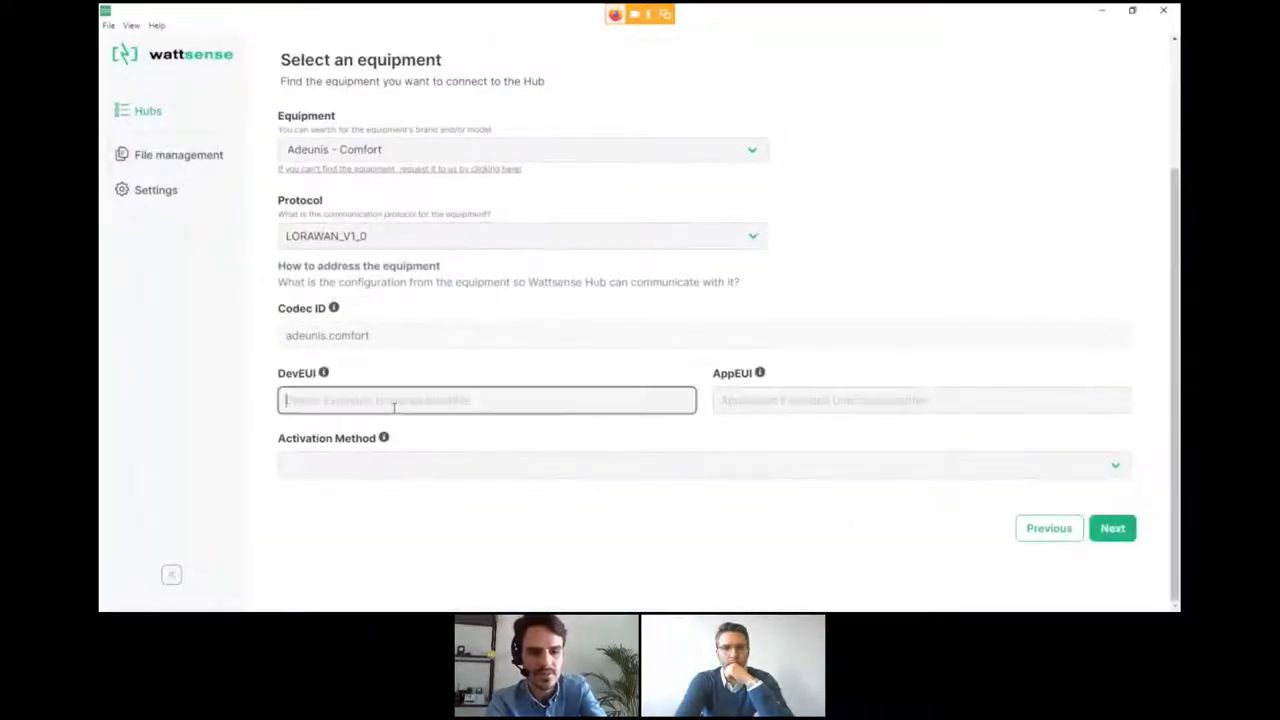
key(ctrl+v)
Step: Copy the APP EUI from the Excel workbook and paste it as the AppEUI in the Wattsense equipment form
key(alt+Tab)
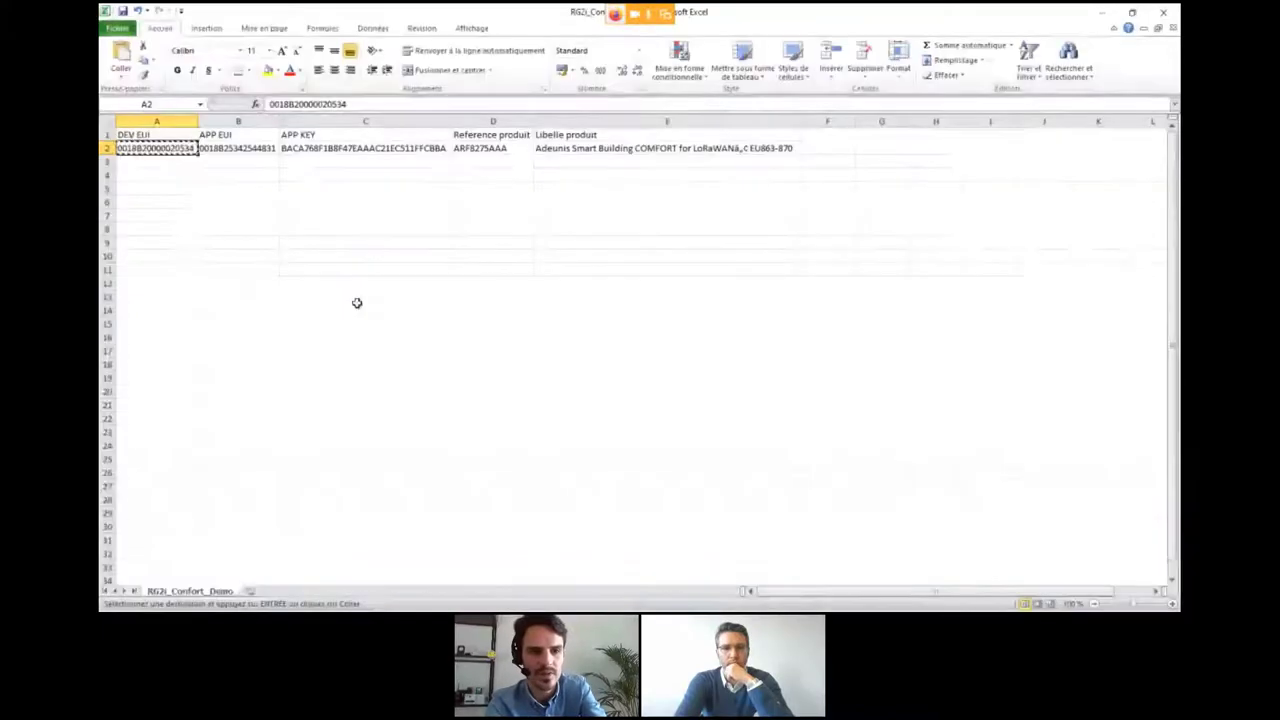
click(214, 150)
key(ctrl+c)
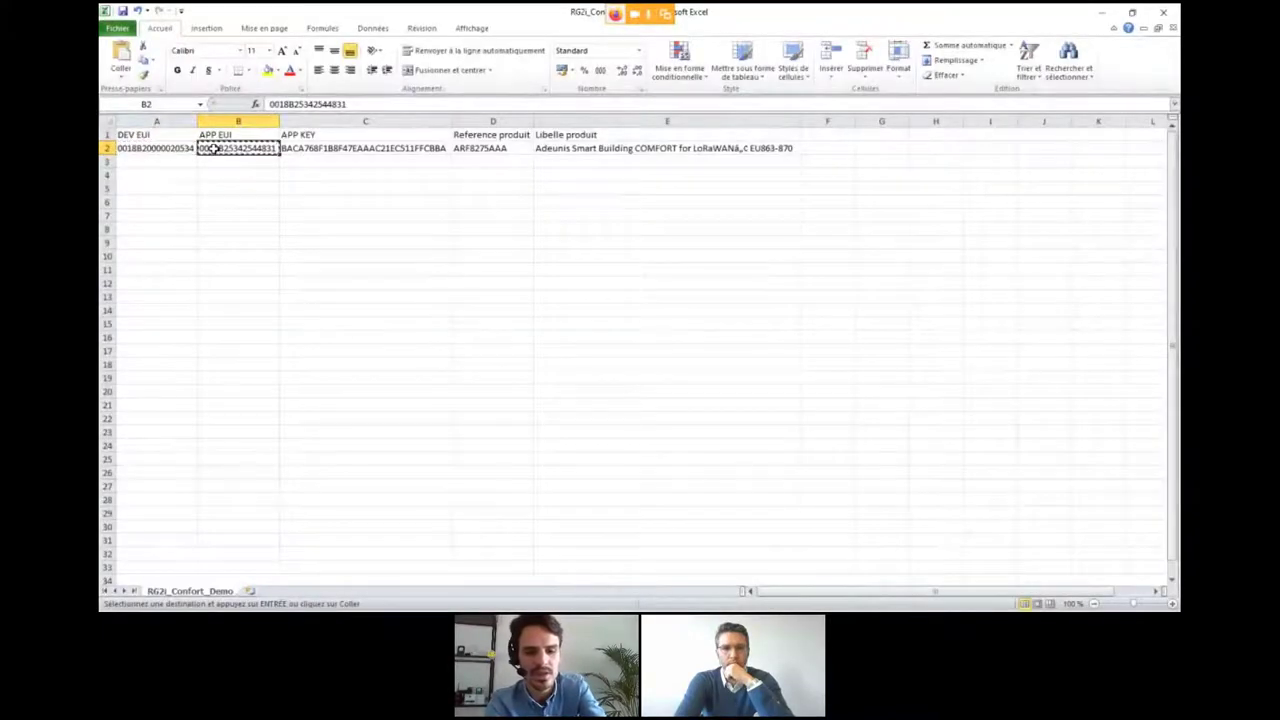
key(alt+Tab)
click(759, 401)
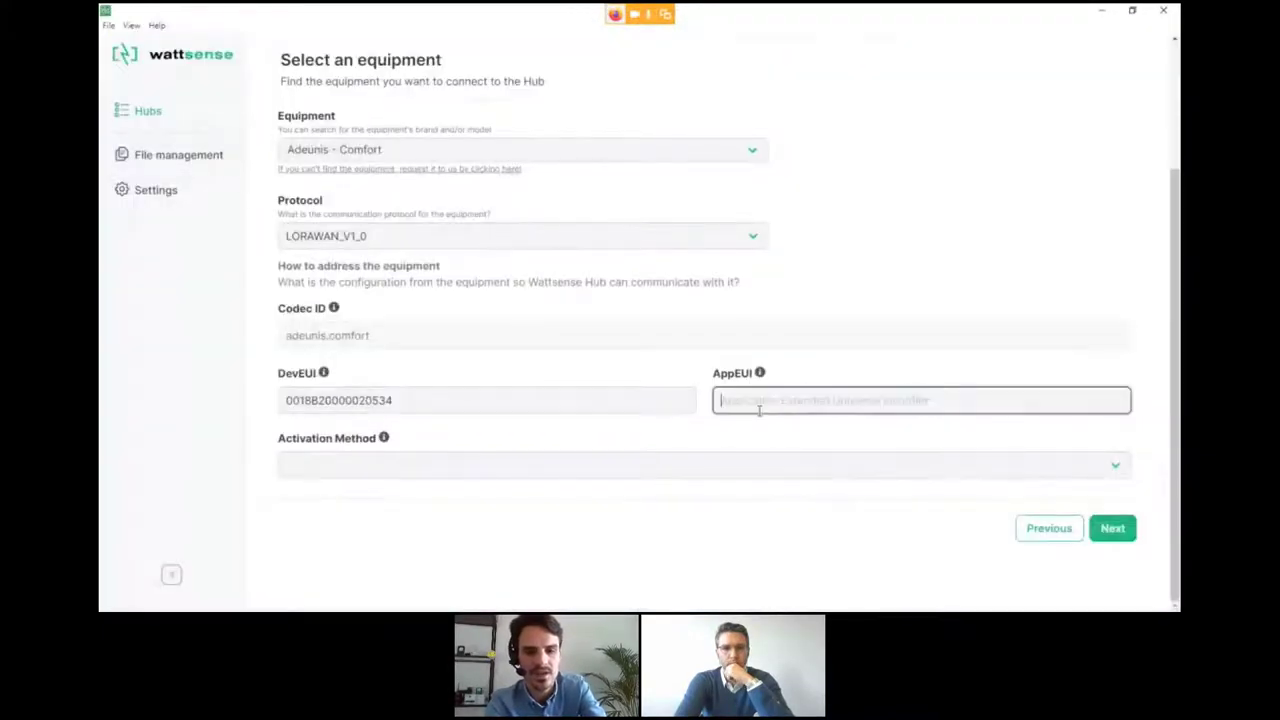
key(ctrl+v)
Step: Set the activation method to OTAA V1.0 and submit the equipment form with the Application Key copied from the Excel workbook
click(730, 463)
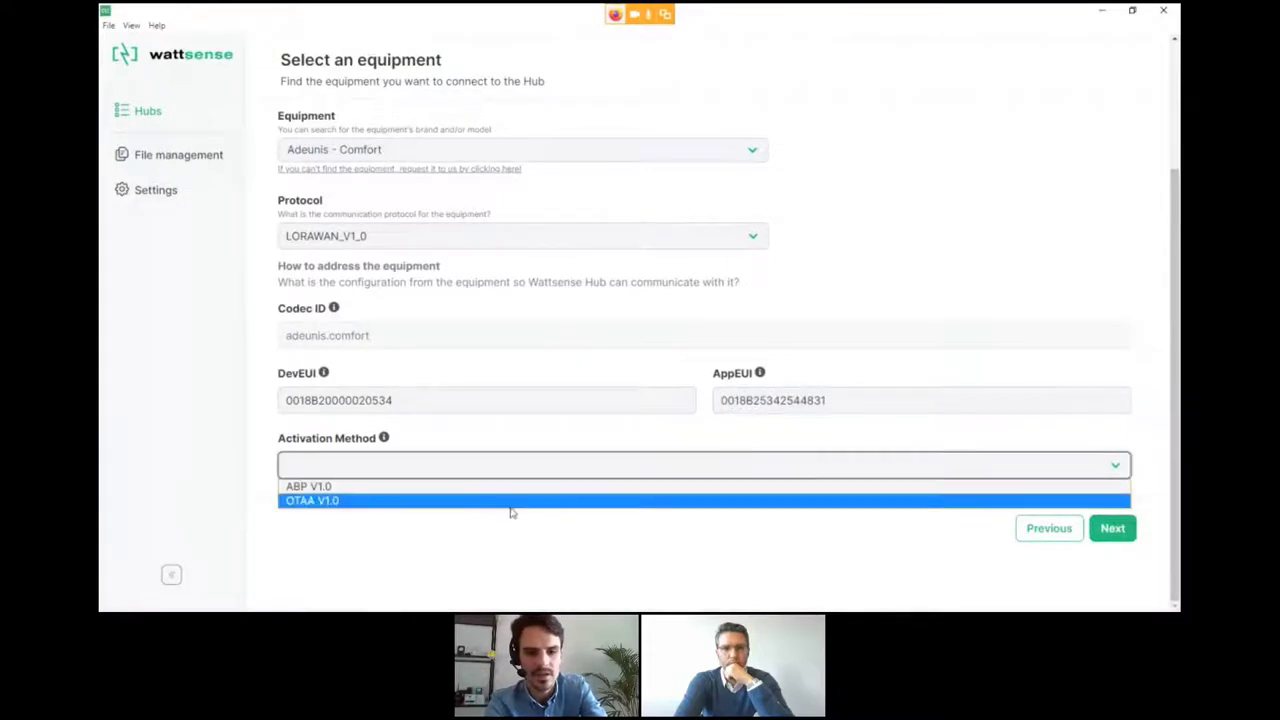
click(510, 500)
scroll(600, 443, down, 1)
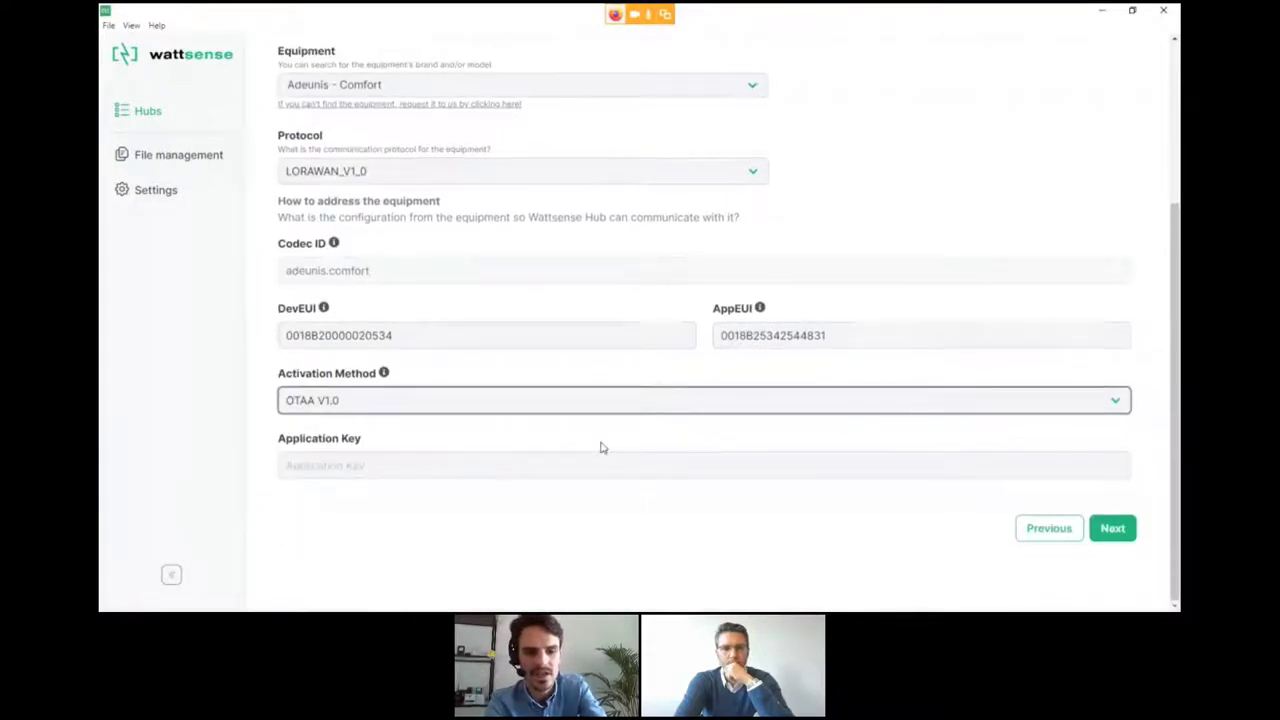
key(alt+Tab)
click(350, 146)
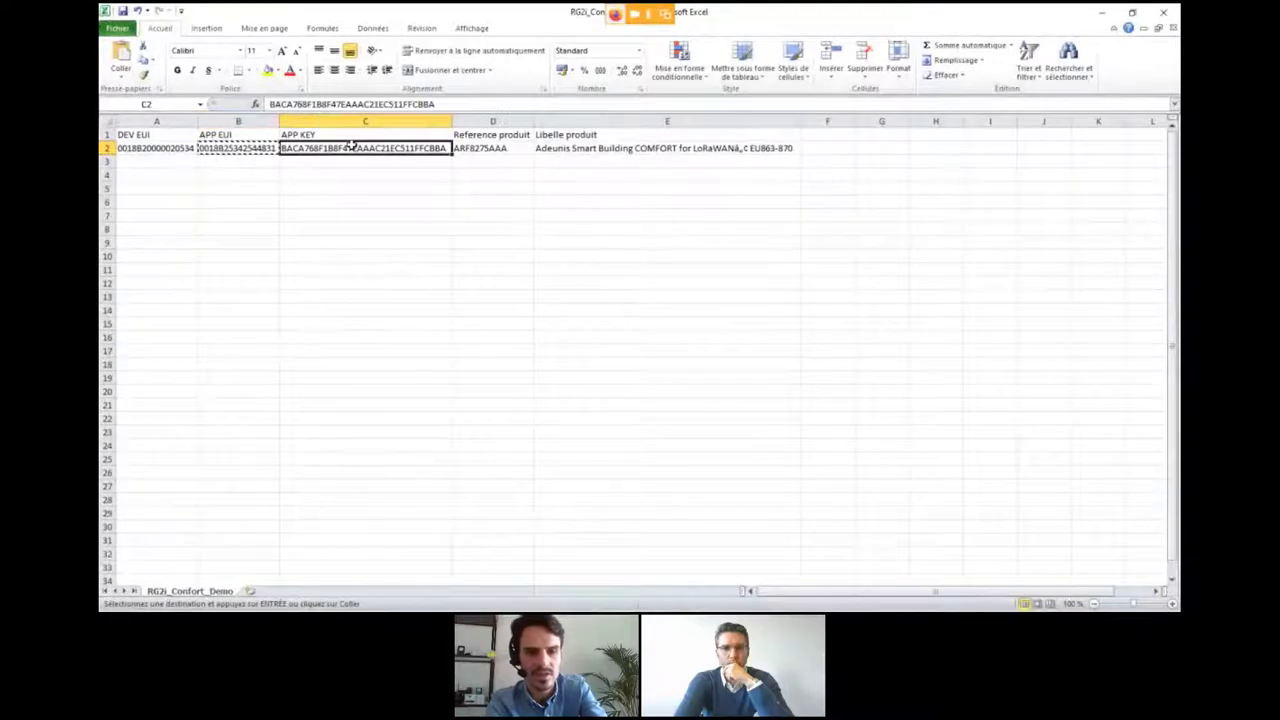
key(ctrl+c)
key(alt+Tab)
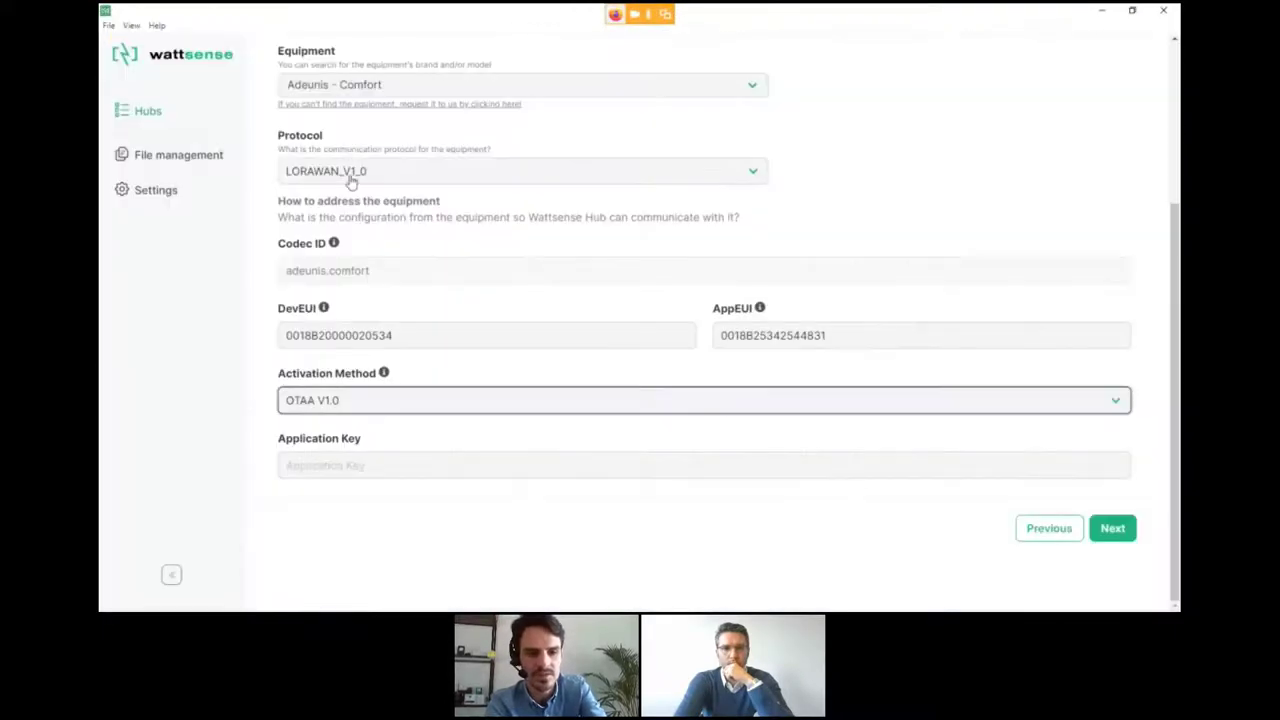
click(399, 474)
key(ctrl+v)
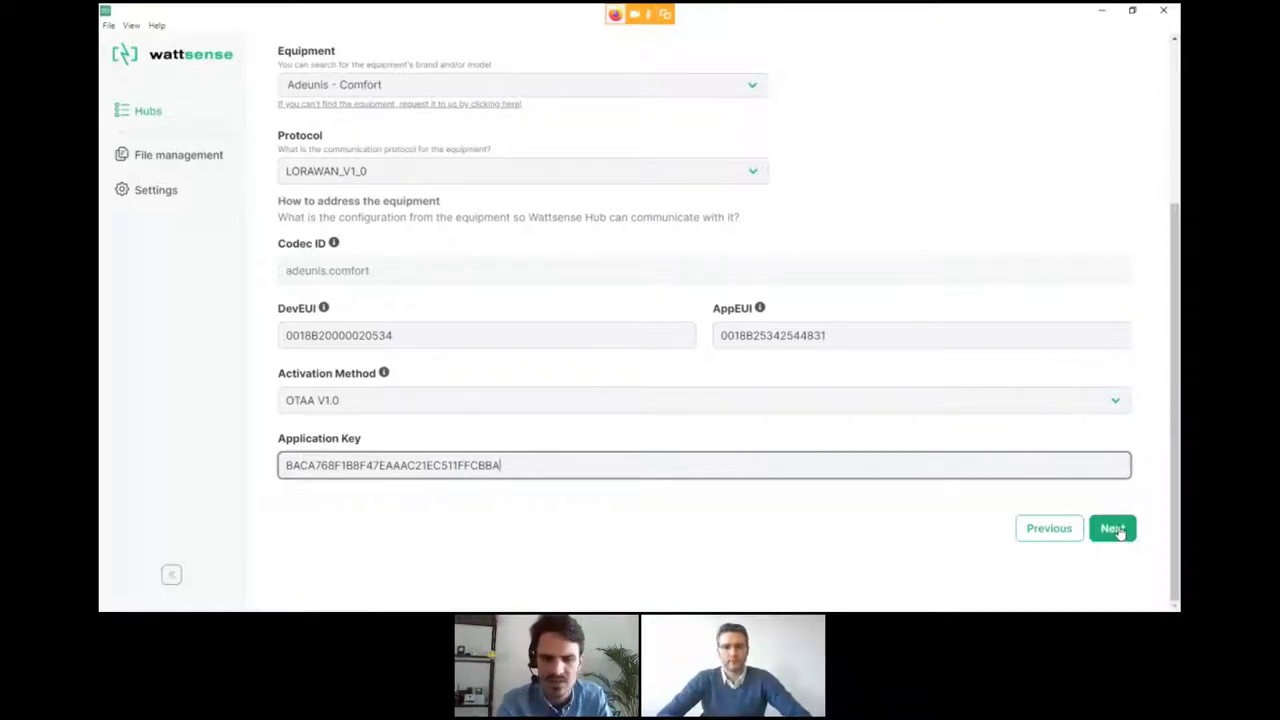
click(1115, 535)
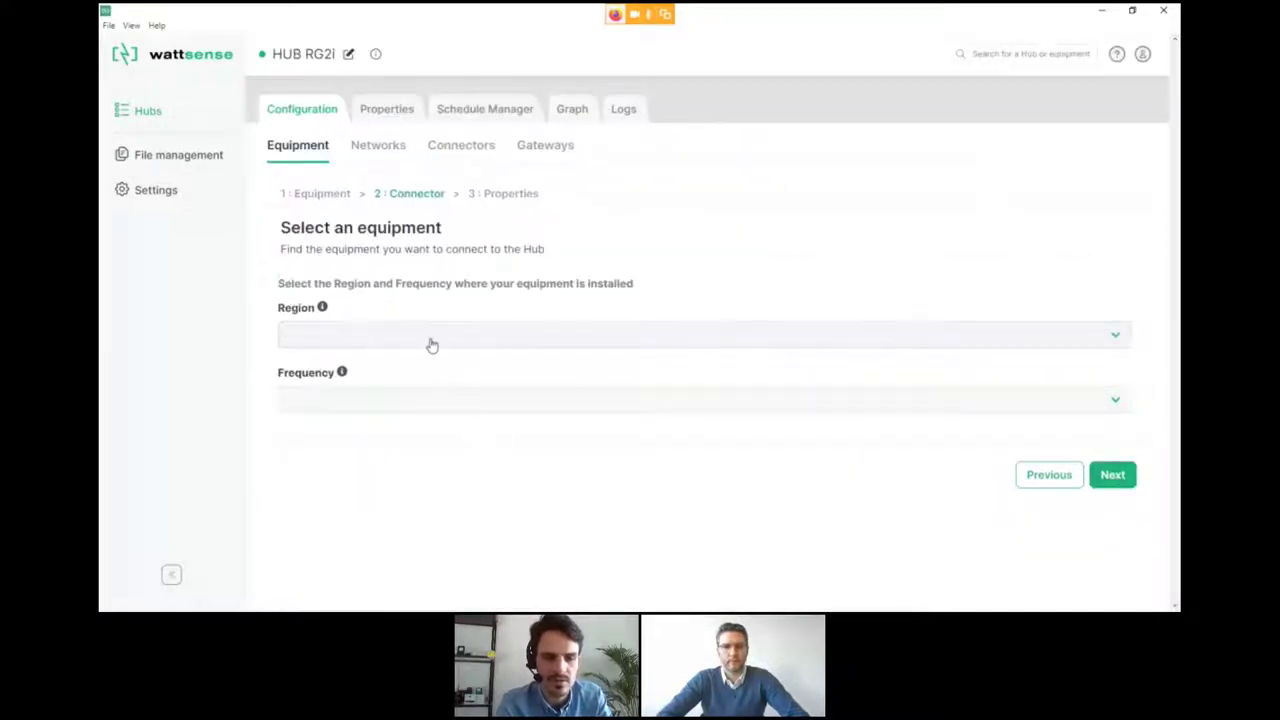
Step: Set the connector's region to Local and its frequency to EU_863_870, and continue to the properties
click(431, 344)
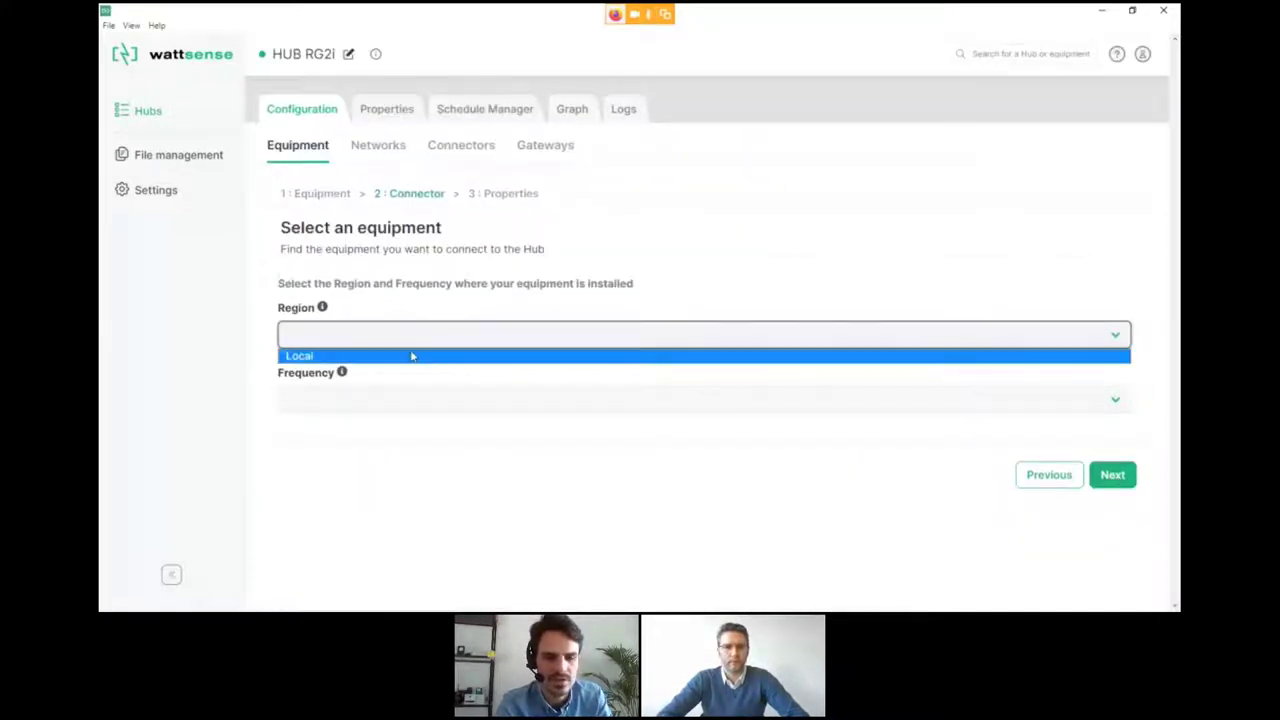
click(412, 356)
click(405, 399)
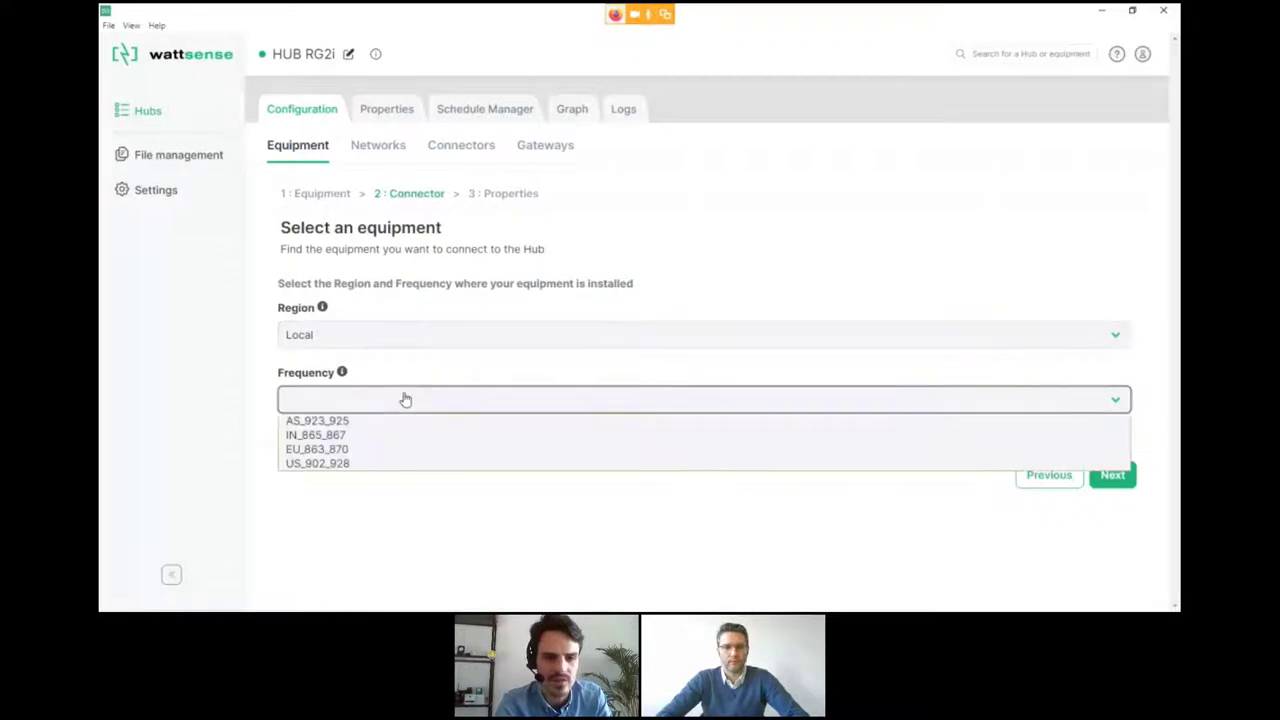
click(325, 452)
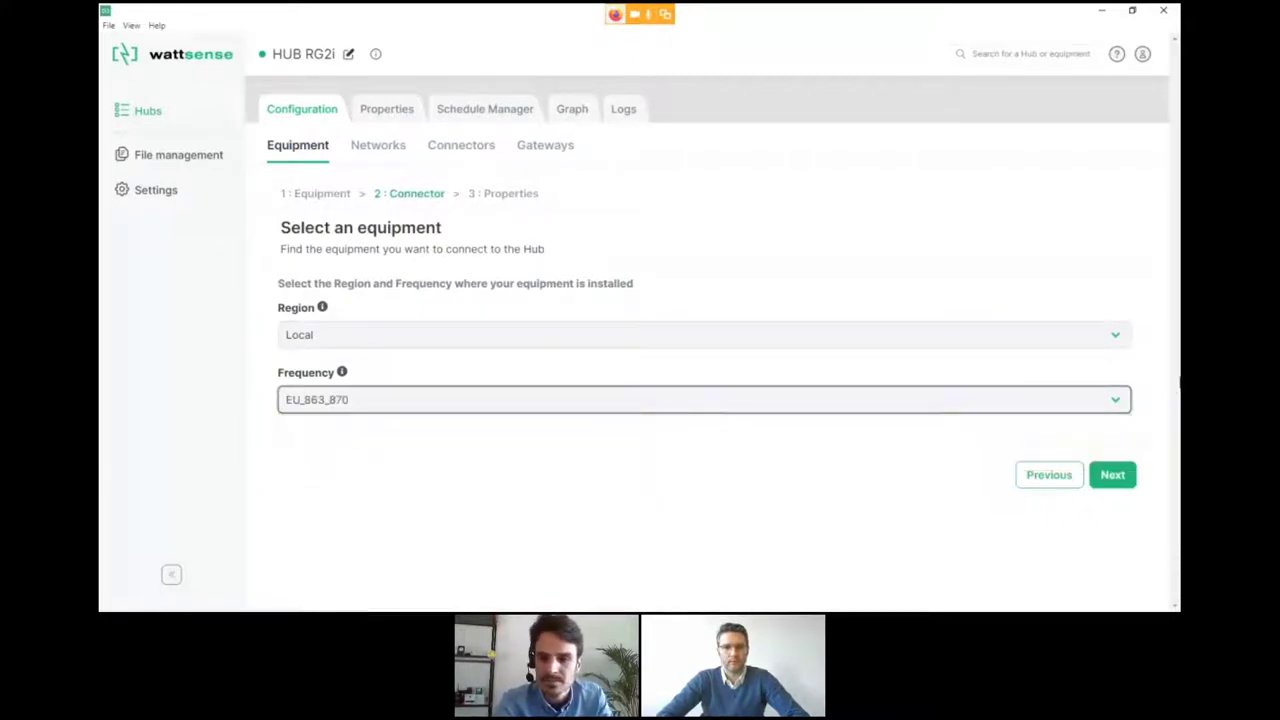
click(1110, 474)
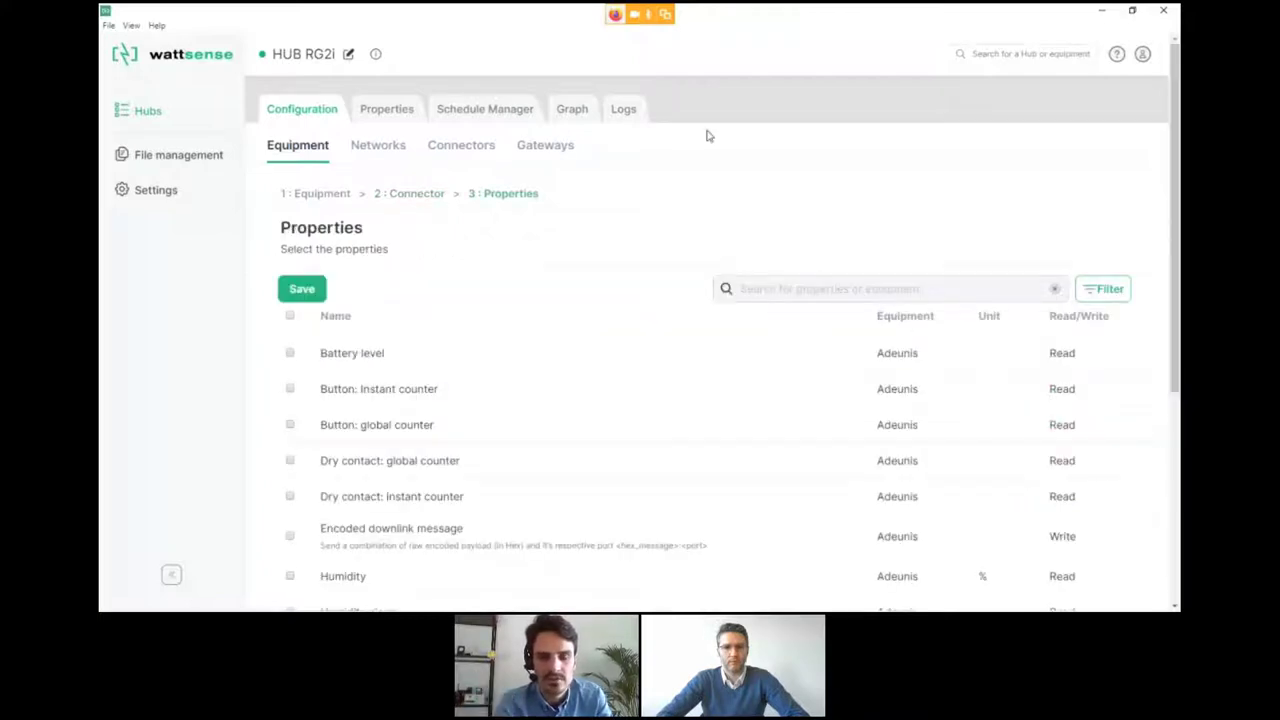
Step: Select the Humidity, Temperature, Received Signal Strength Indication, Signal Noise Ratio and Button: global counter properties for the Adeunis sensor
scroll(687, 173, down, 5)
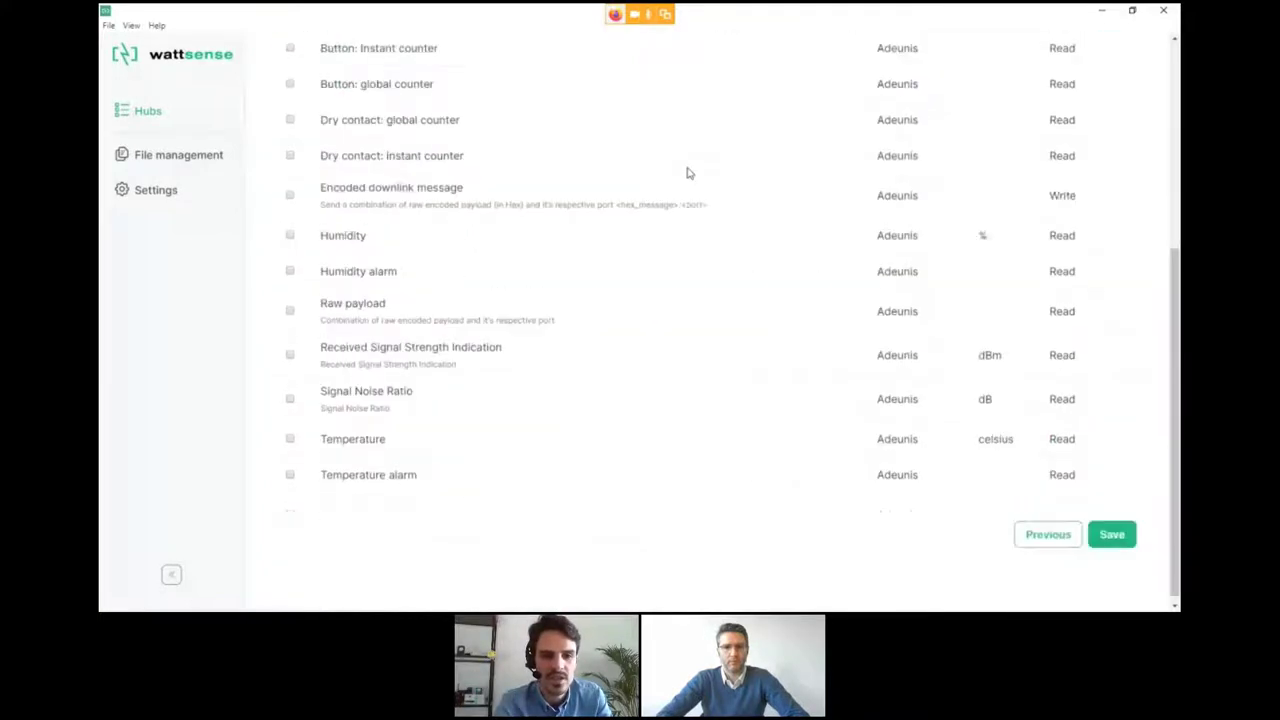
scroll(687, 173, up, 2)
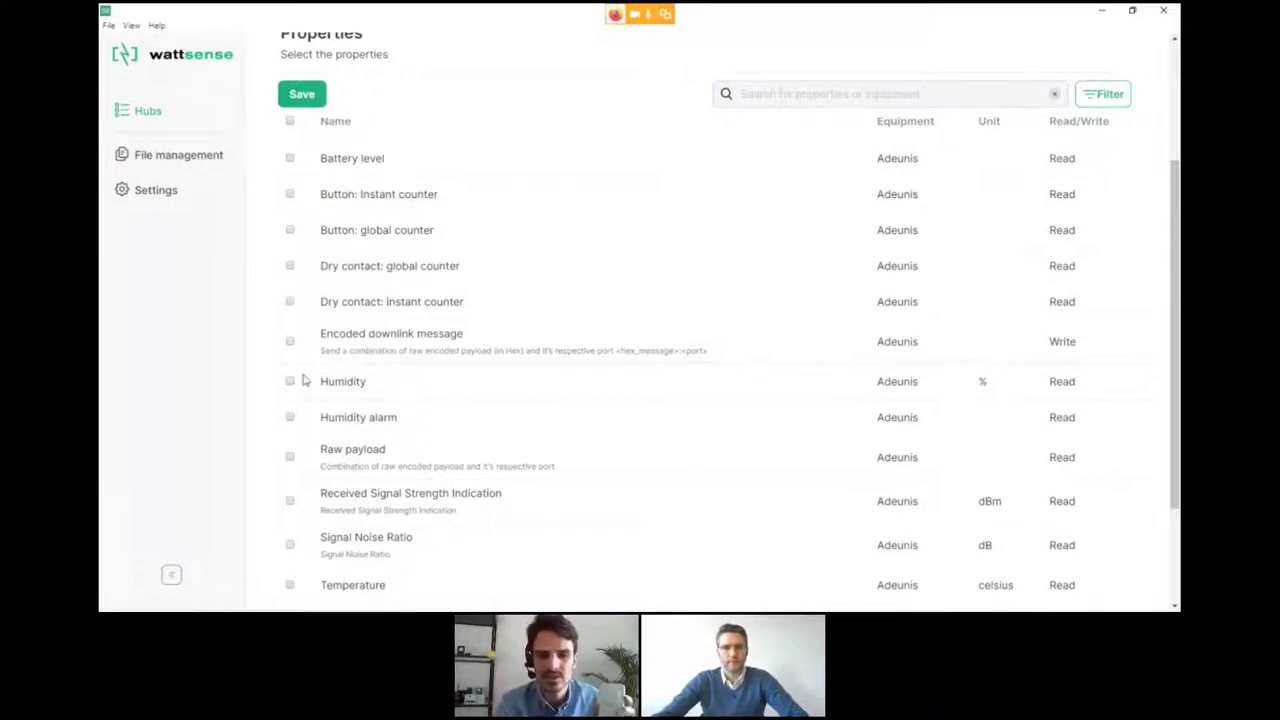
scroll(443, 328, down, 2)
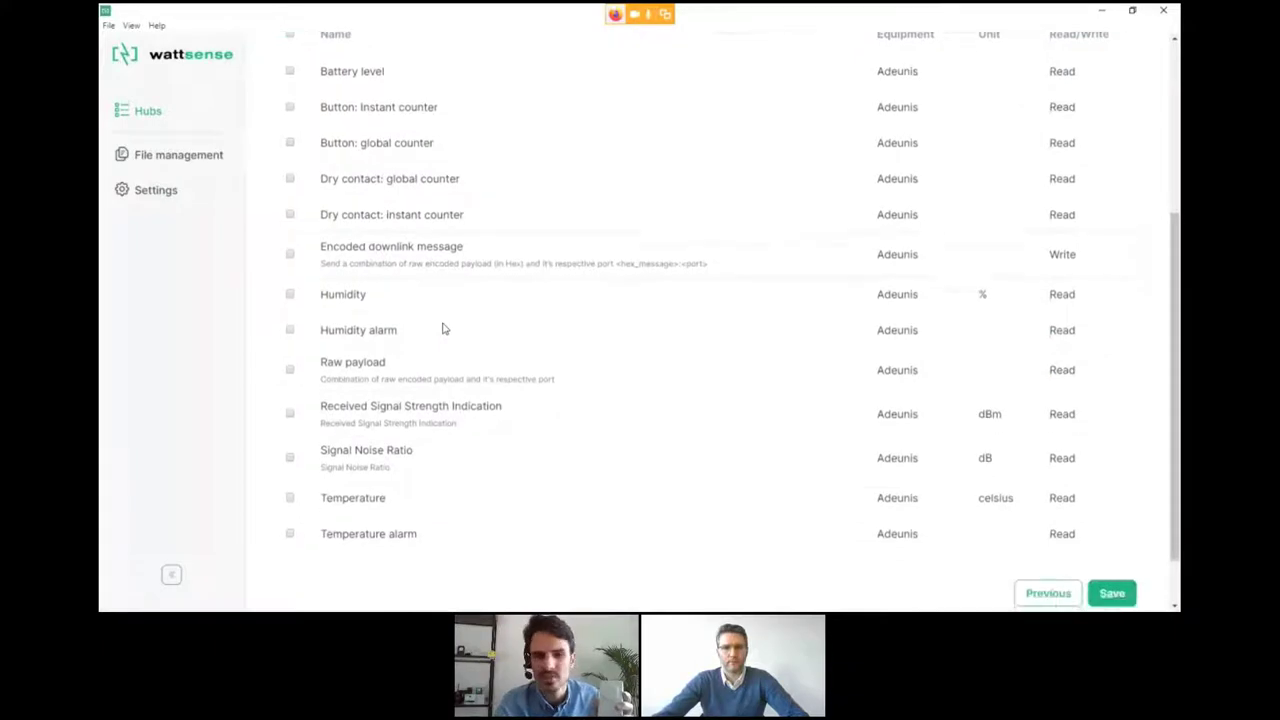
scroll(443, 328, up, 1)
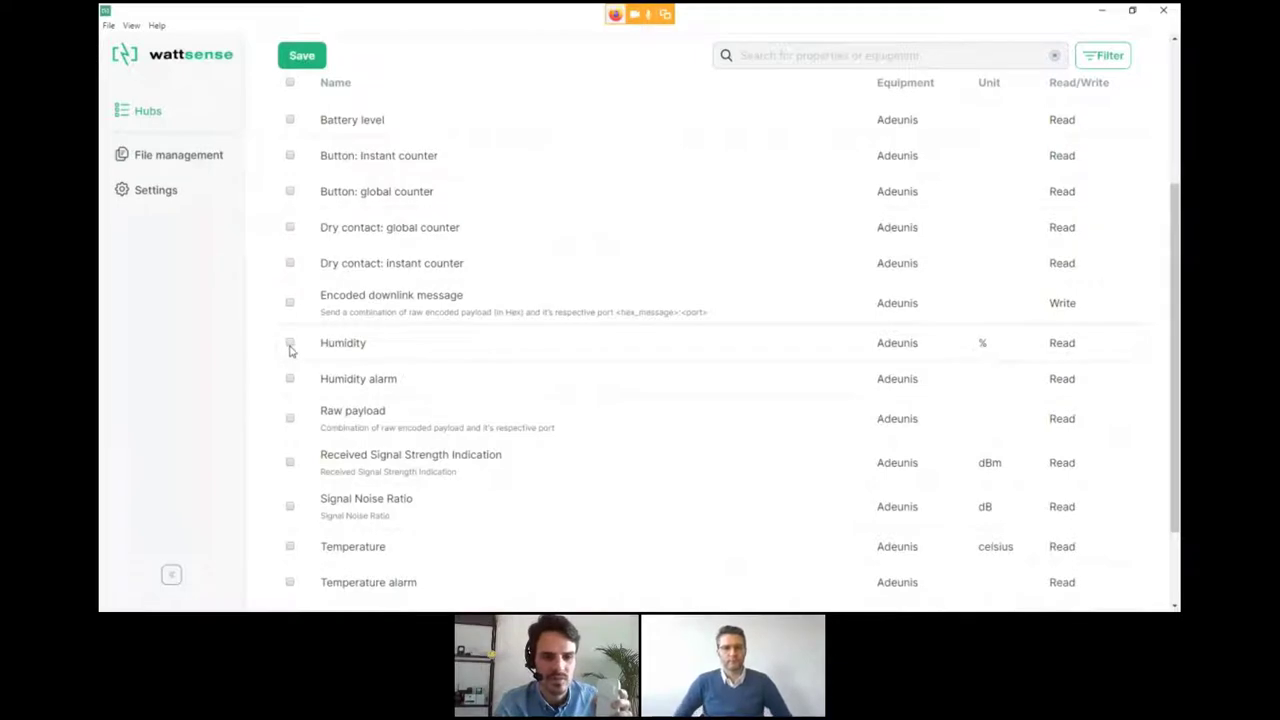
click(289, 343)
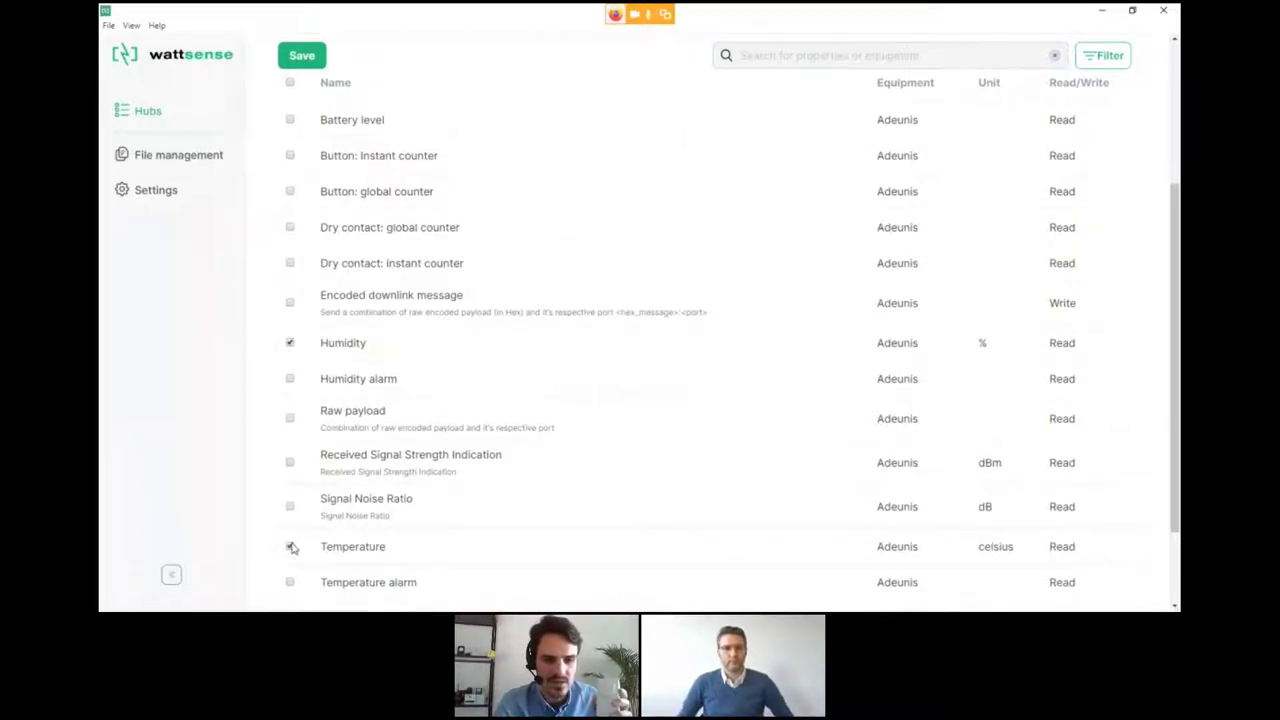
click(290, 547)
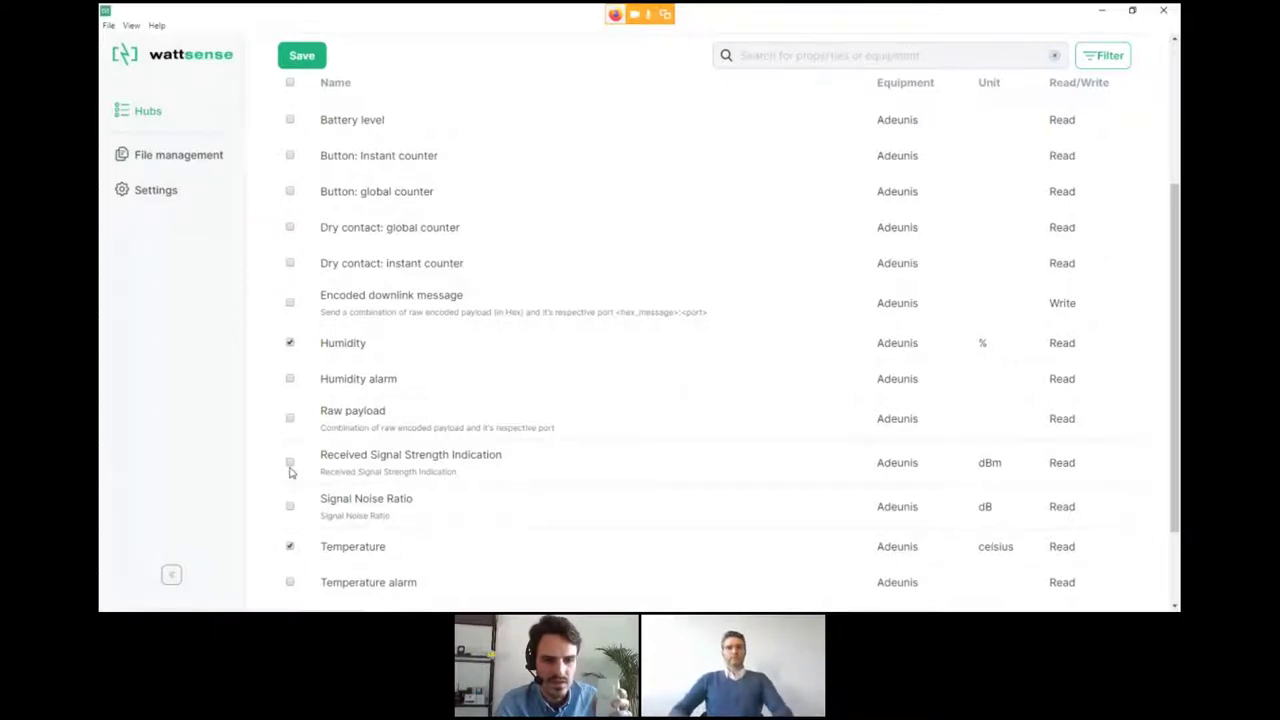
click(290, 465)
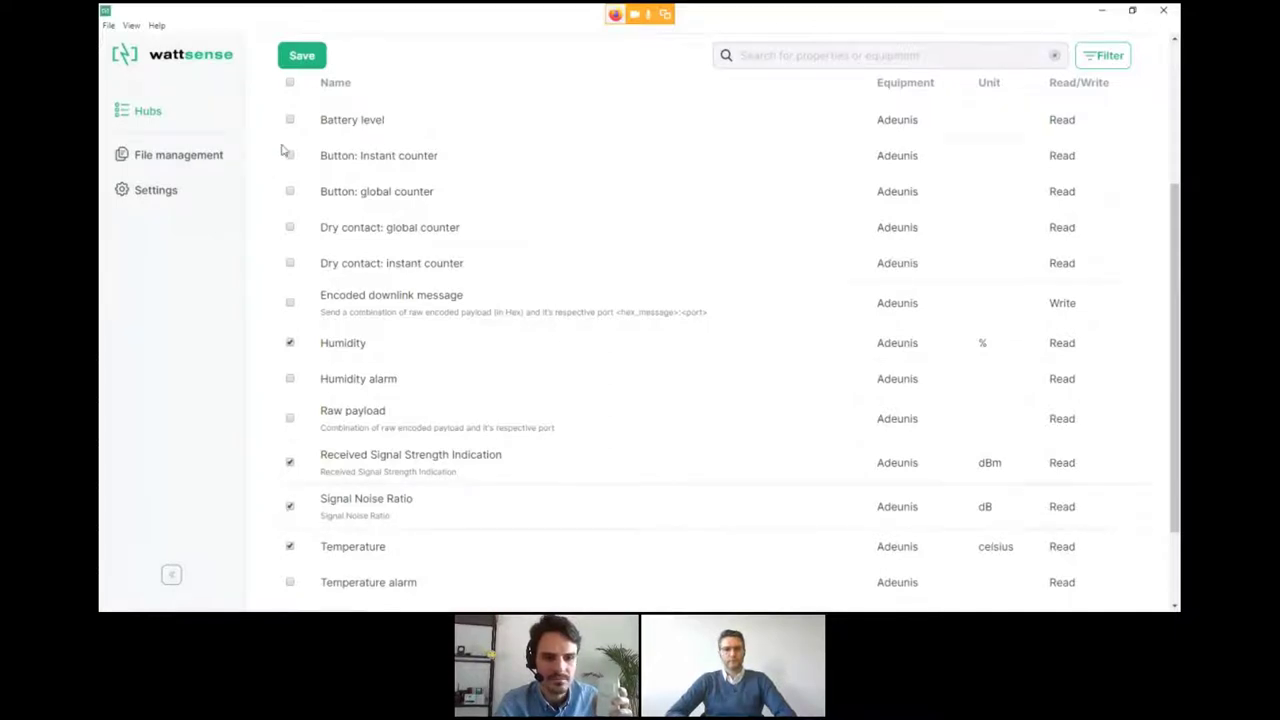
click(290, 192)
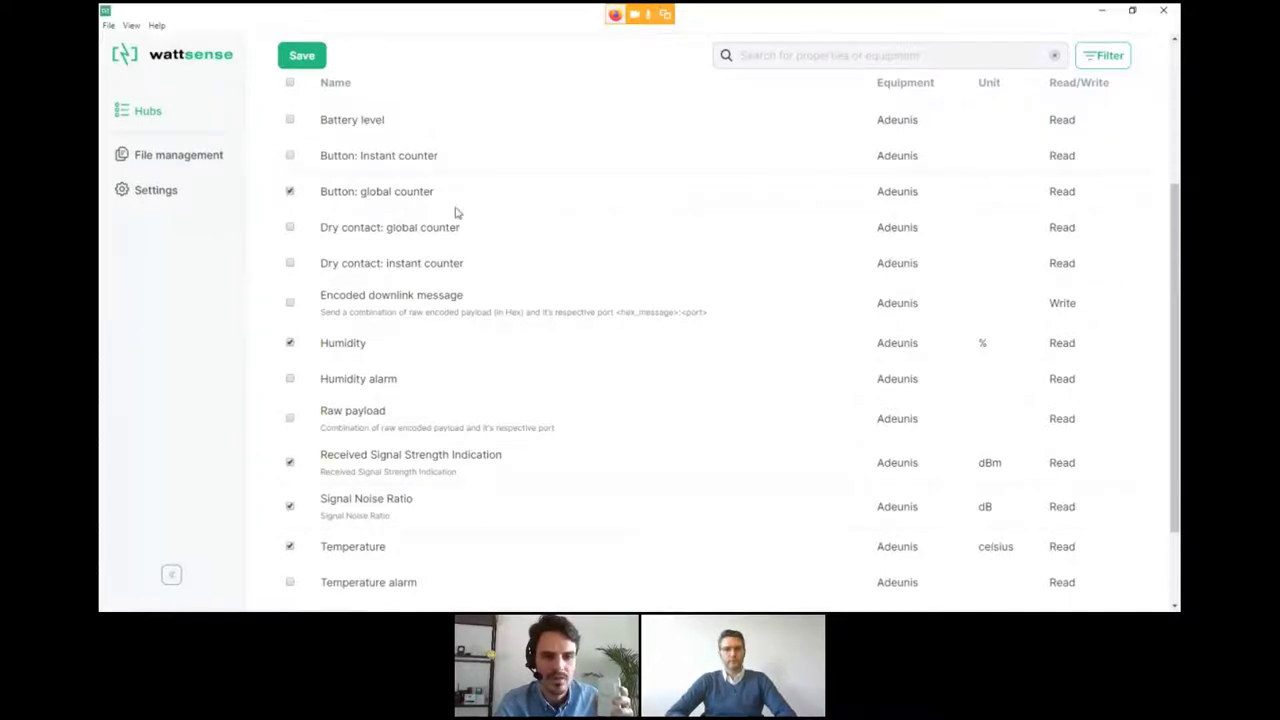
Step: Save the selected Adeunis properties and send the new configuration to the Hub without a comment
scroll(455, 210, up, 3)
scroll(455, 212, down, 5)
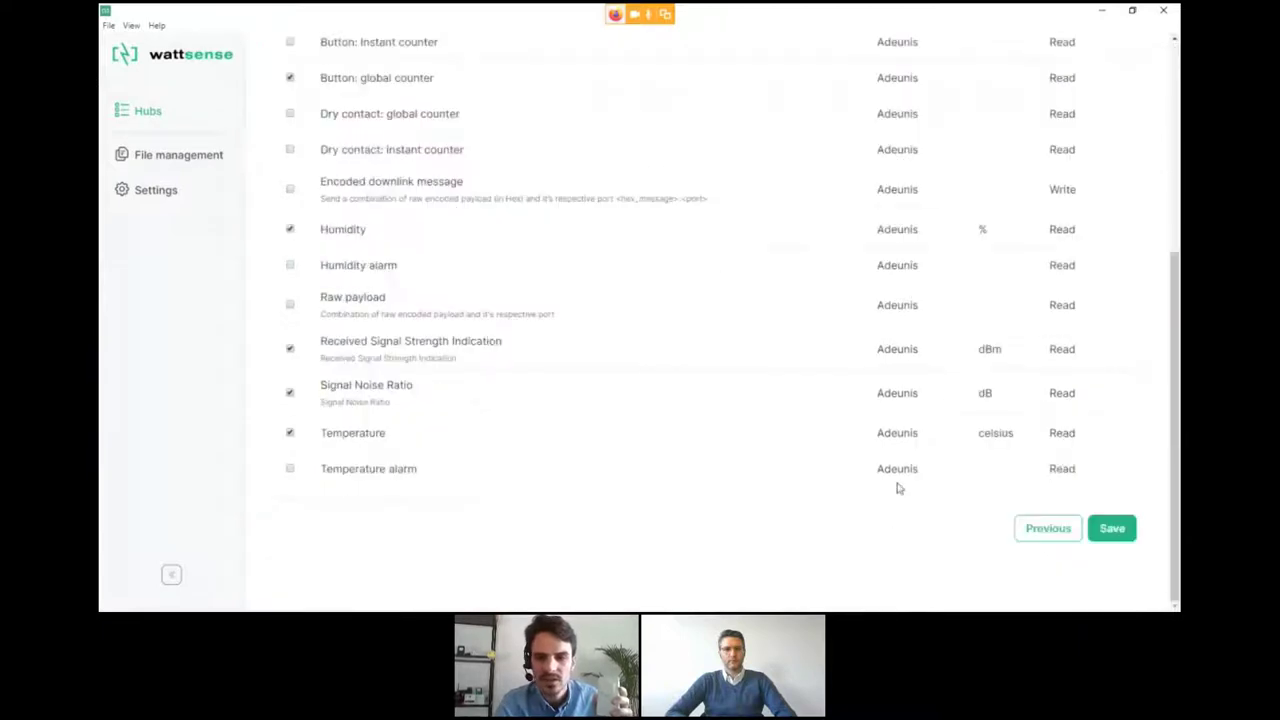
click(1112, 530)
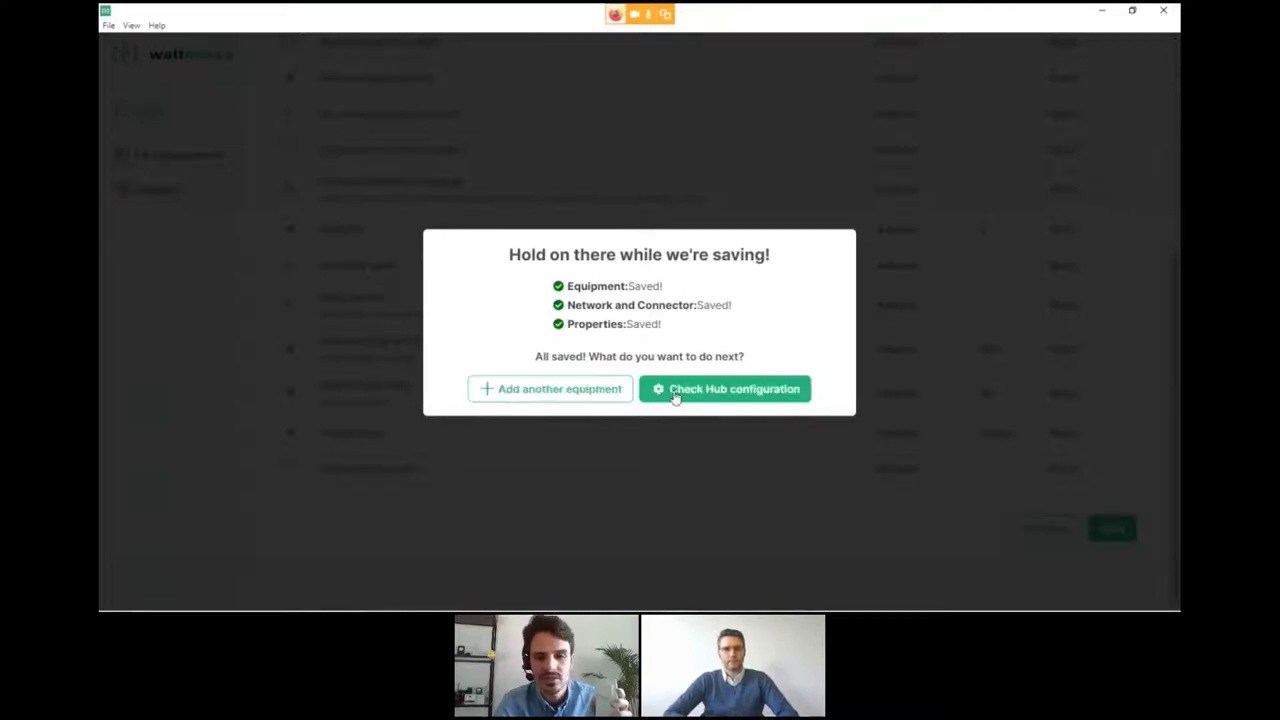
click(675, 397)
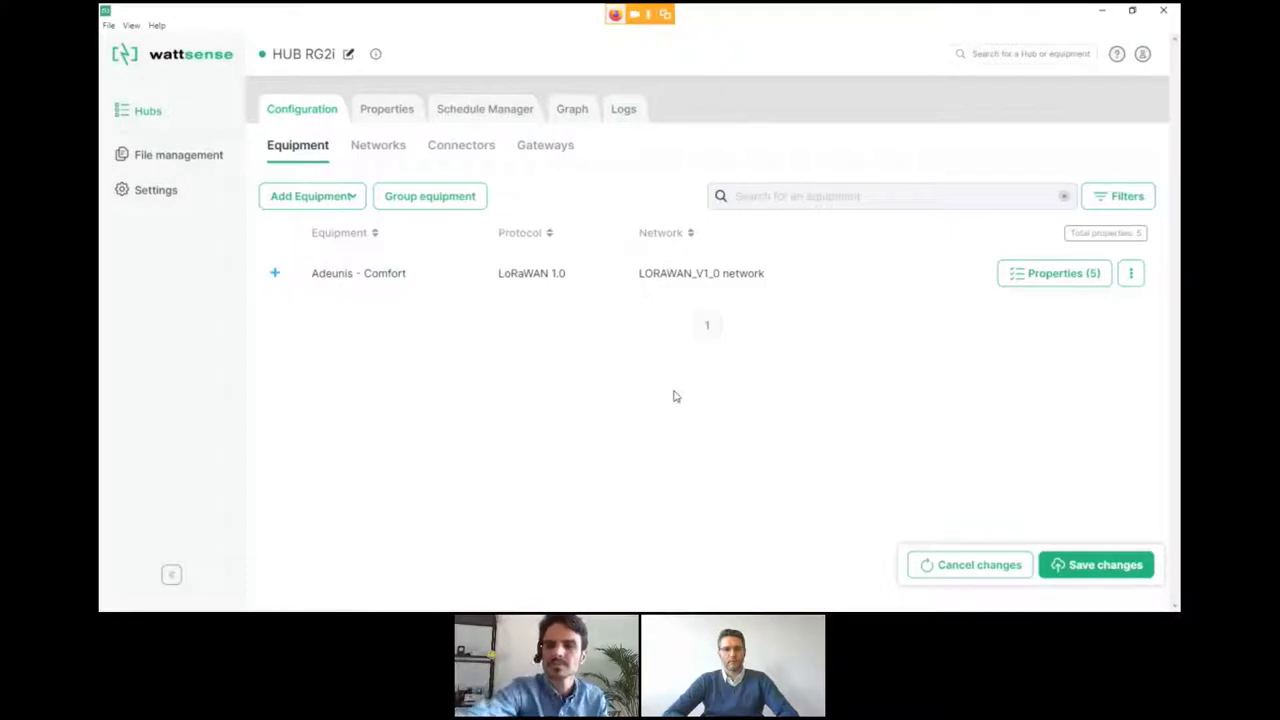
click(1062, 566)
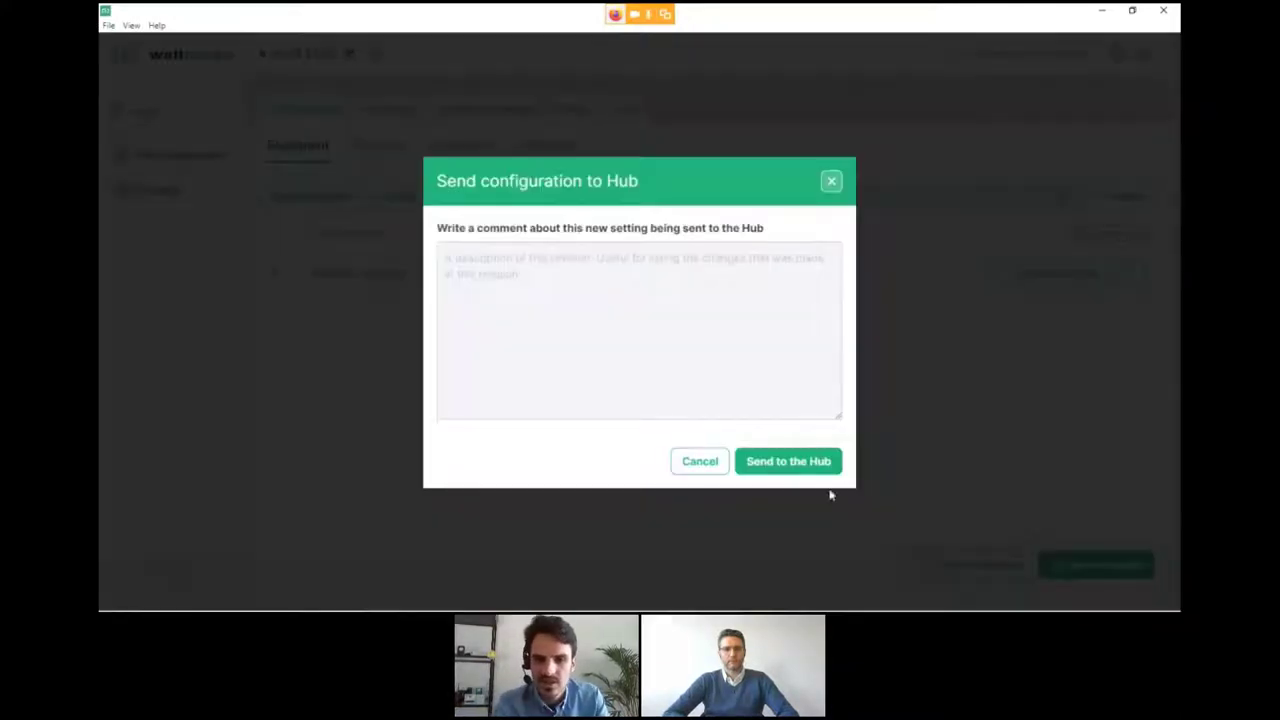
click(778, 474)
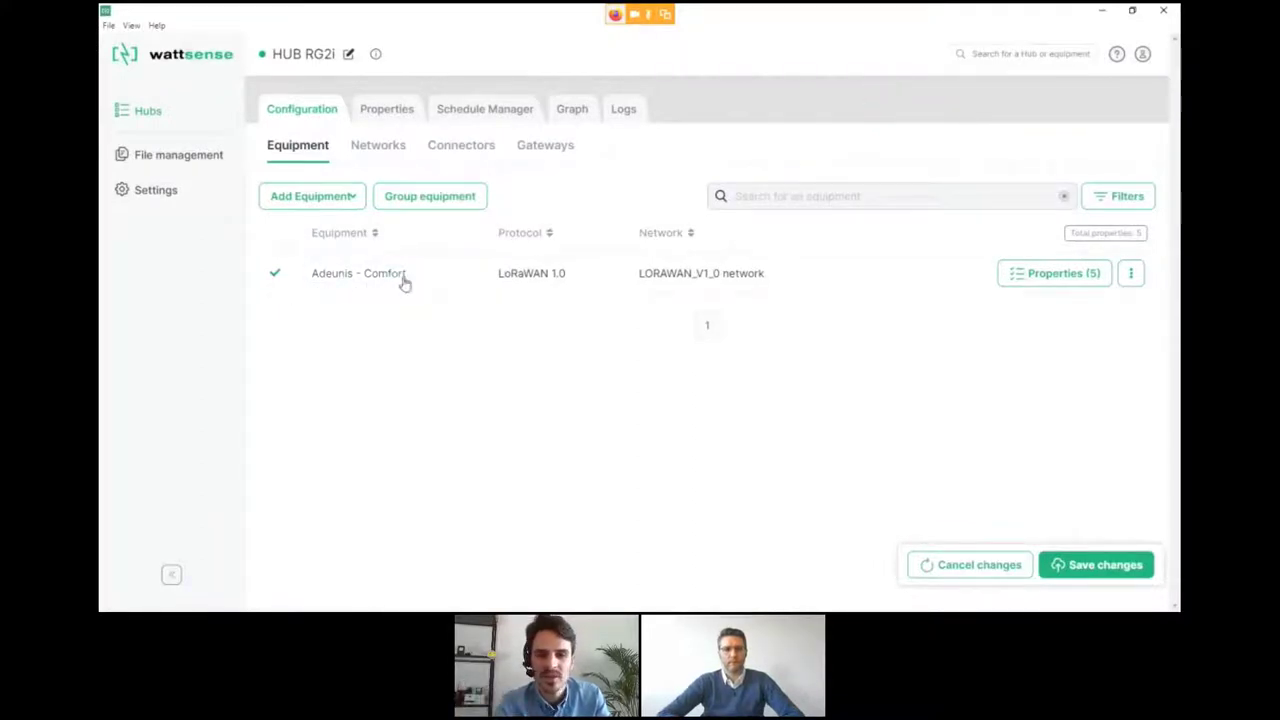
Step: Review the Adeunis - Comfort property list sorted by enabled status, and return to the equipment list
click(1062, 272)
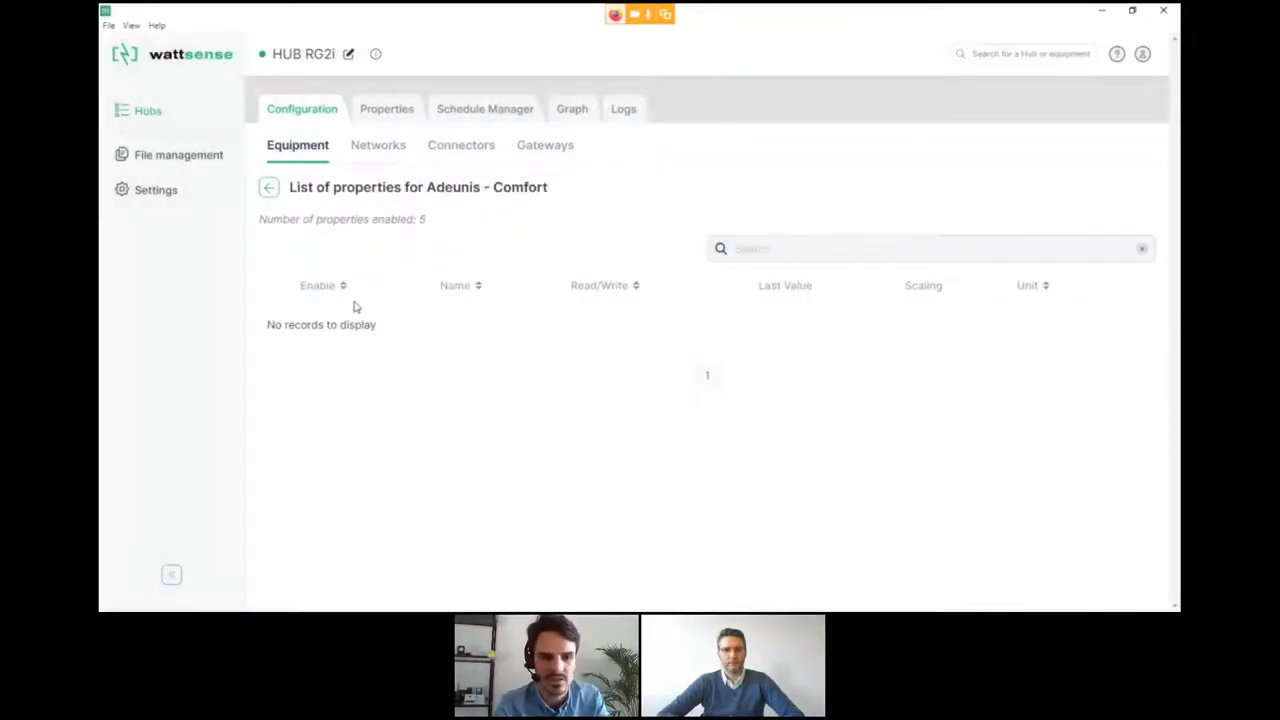
click(345, 302)
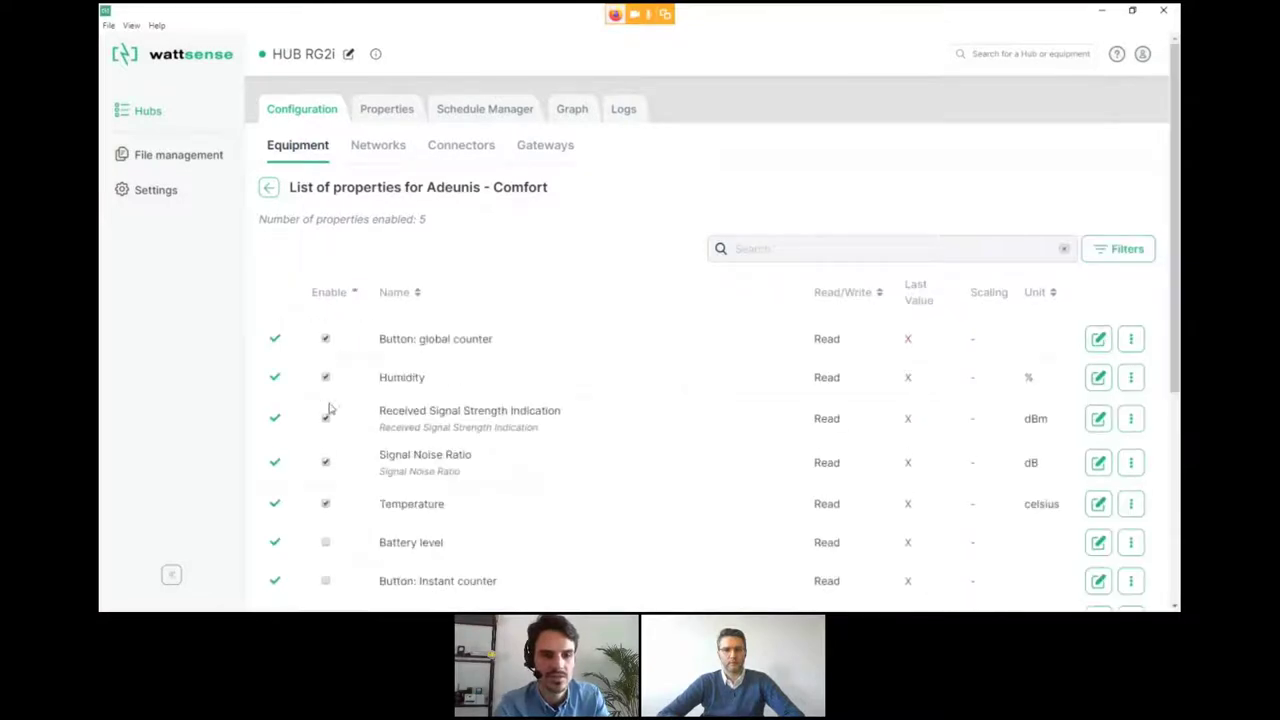
click(269, 189)
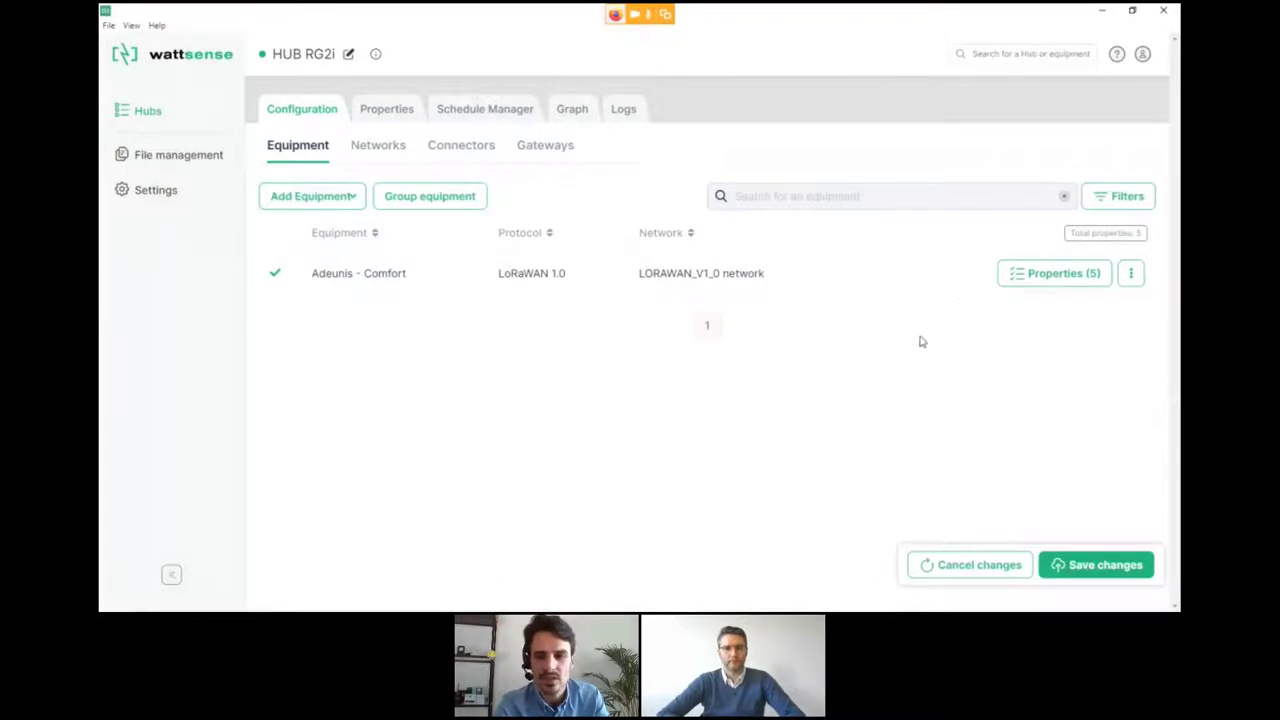
Step: Start adding another equipment with the Configuration Wizard, choosing Diehl - SHARKY 775 (Armatec) with the MODBUS_SERIAL protocol
click(322, 207)
click(334, 226)
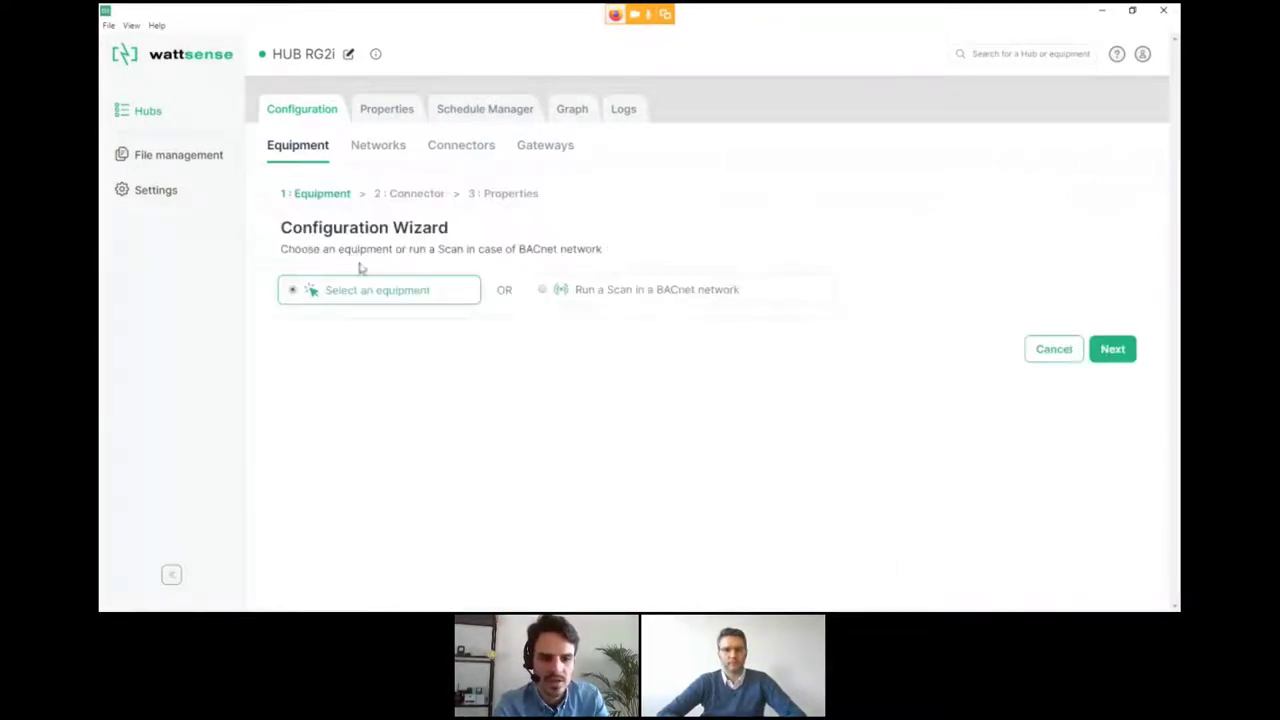
click(1119, 354)
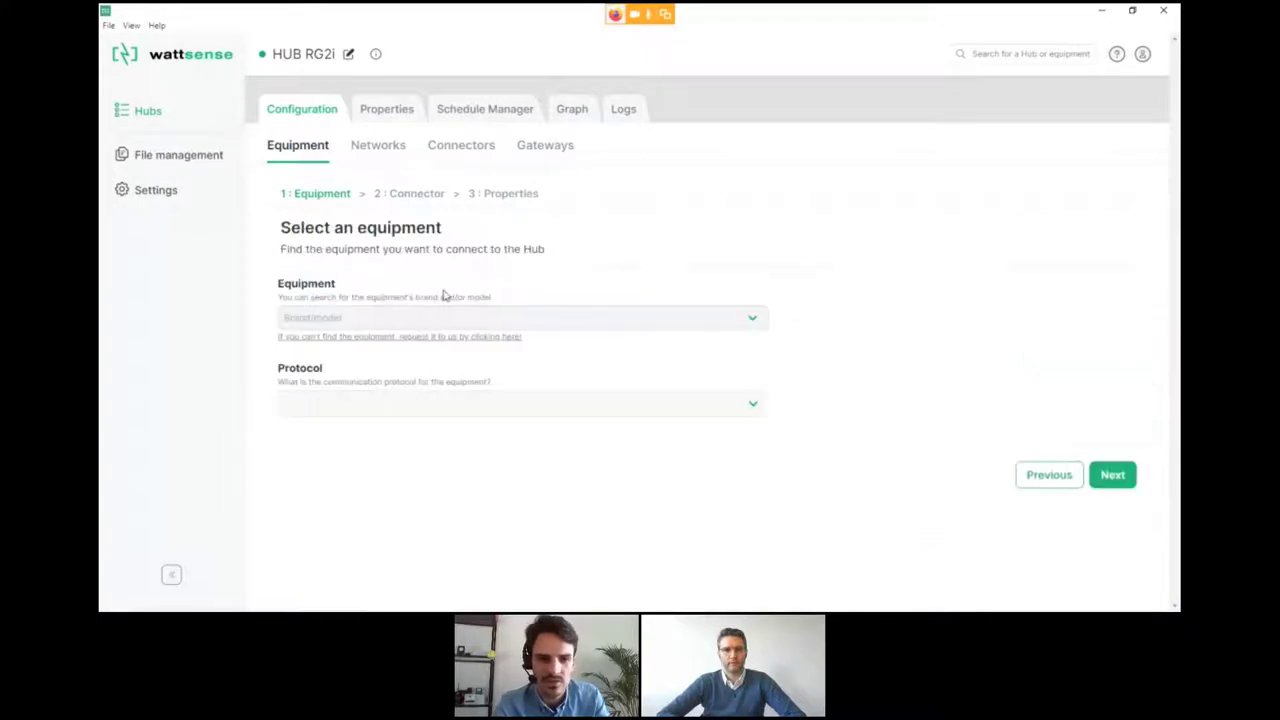
click(389, 317)
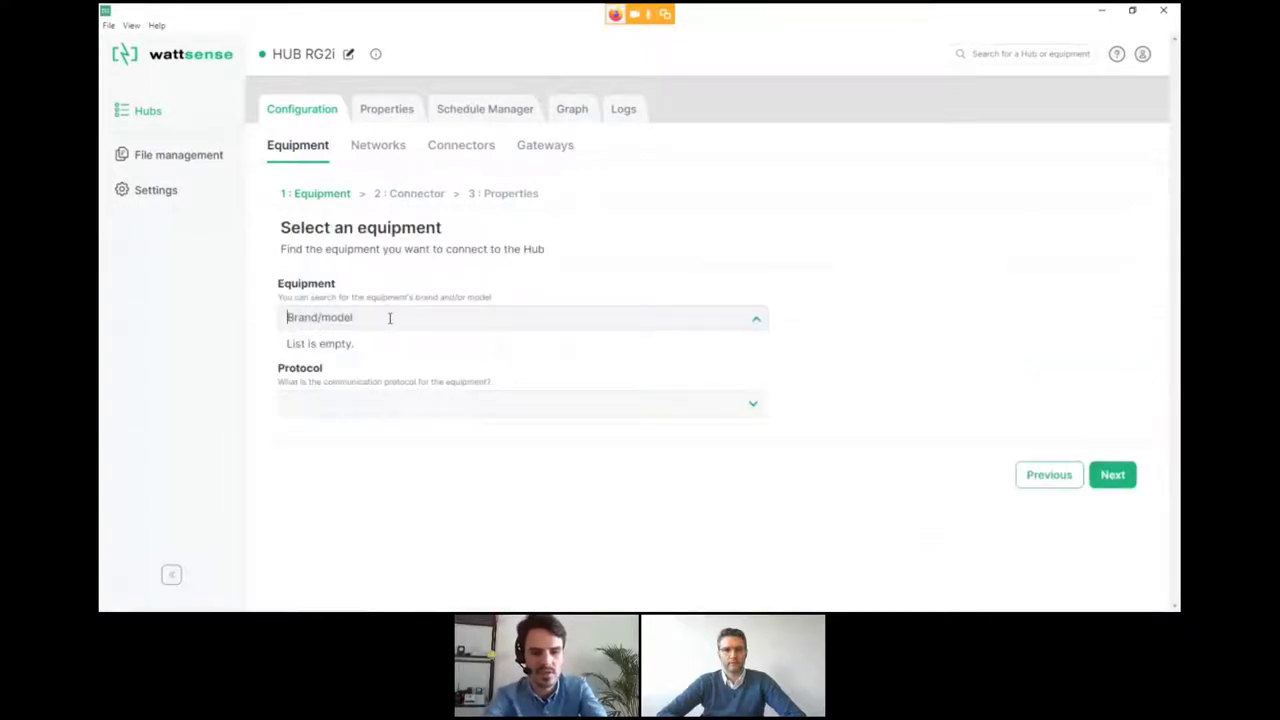
text(di)
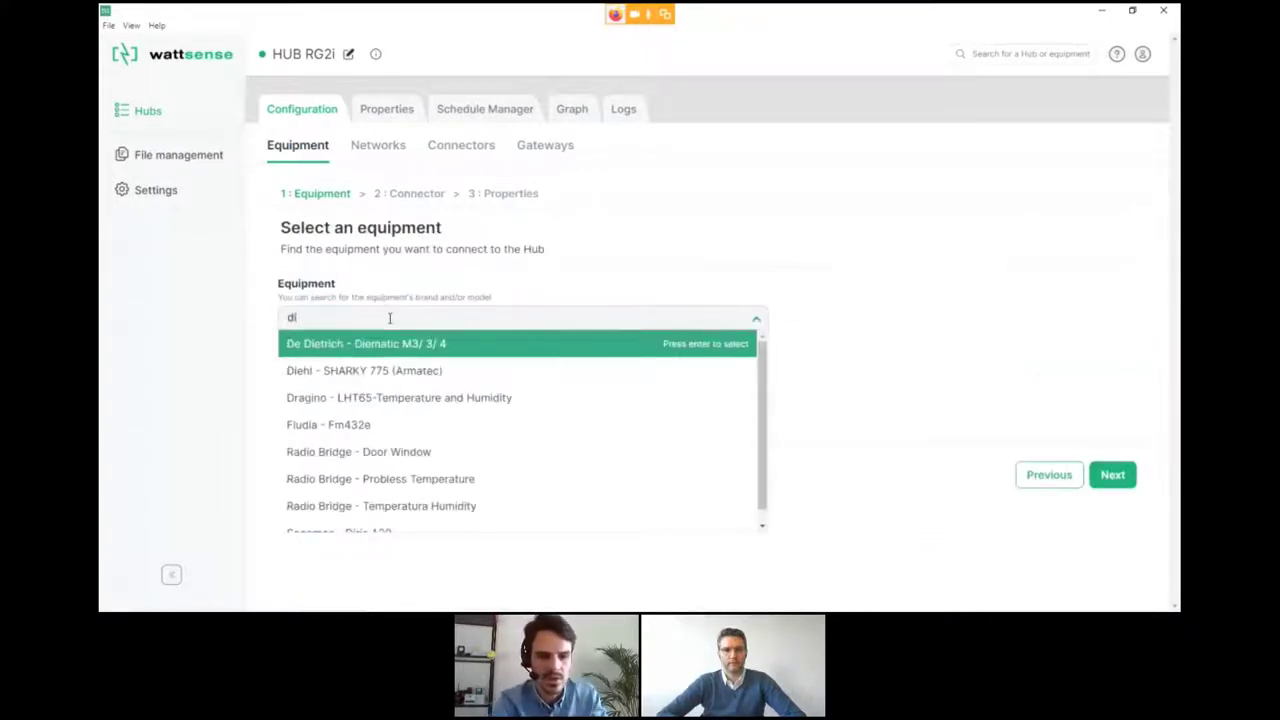
click(376, 372)
click(474, 400)
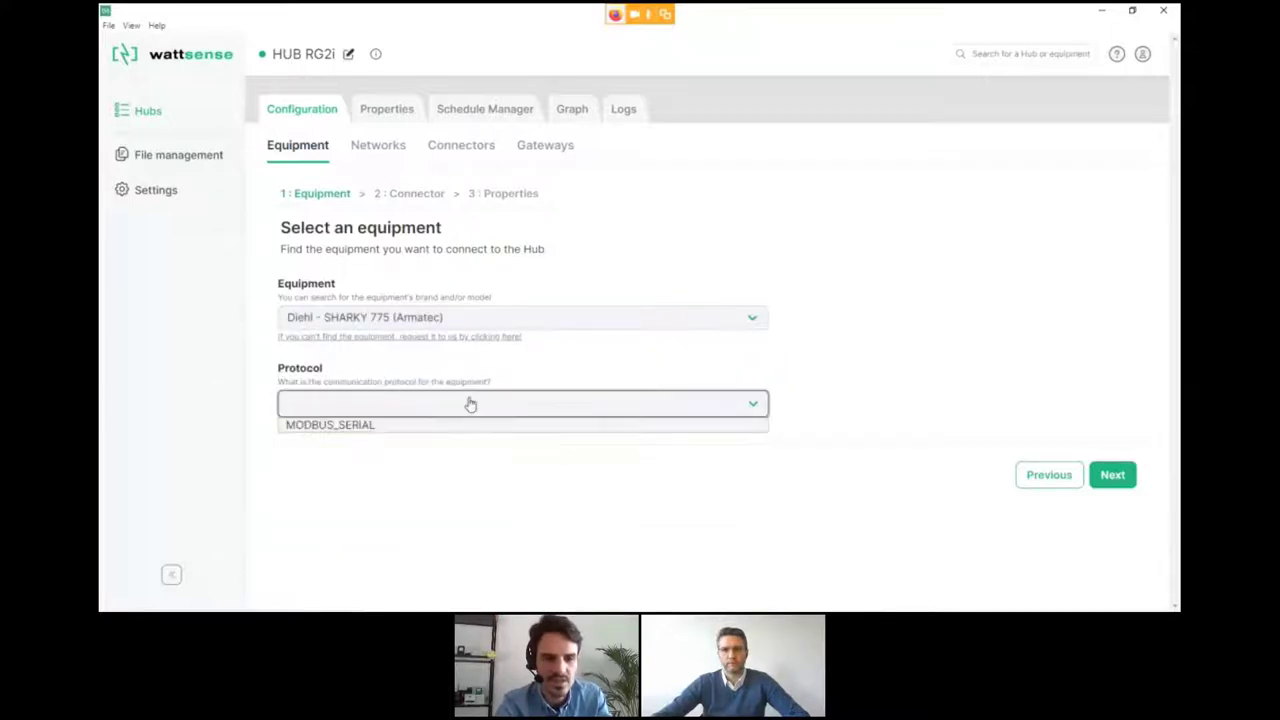
click(361, 430)
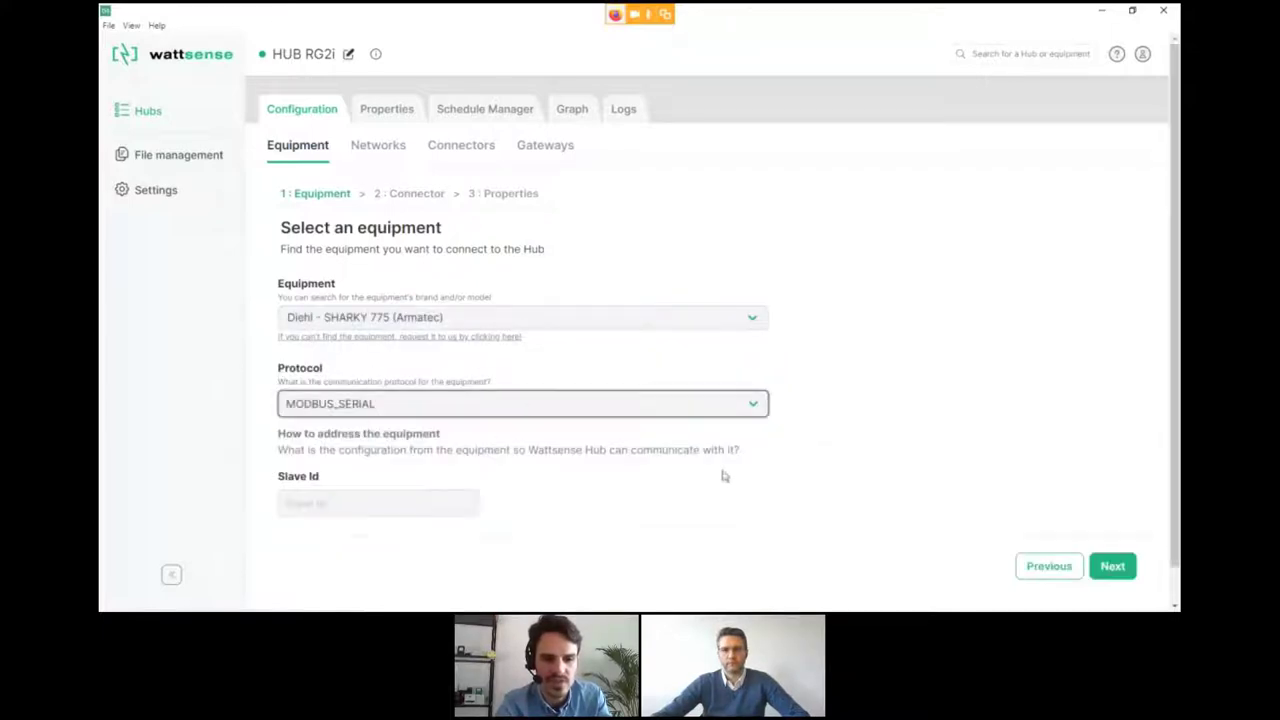
Step: Set the Diehl meter's Slave Id to 1 and continue to the connector settings
click(332, 498)
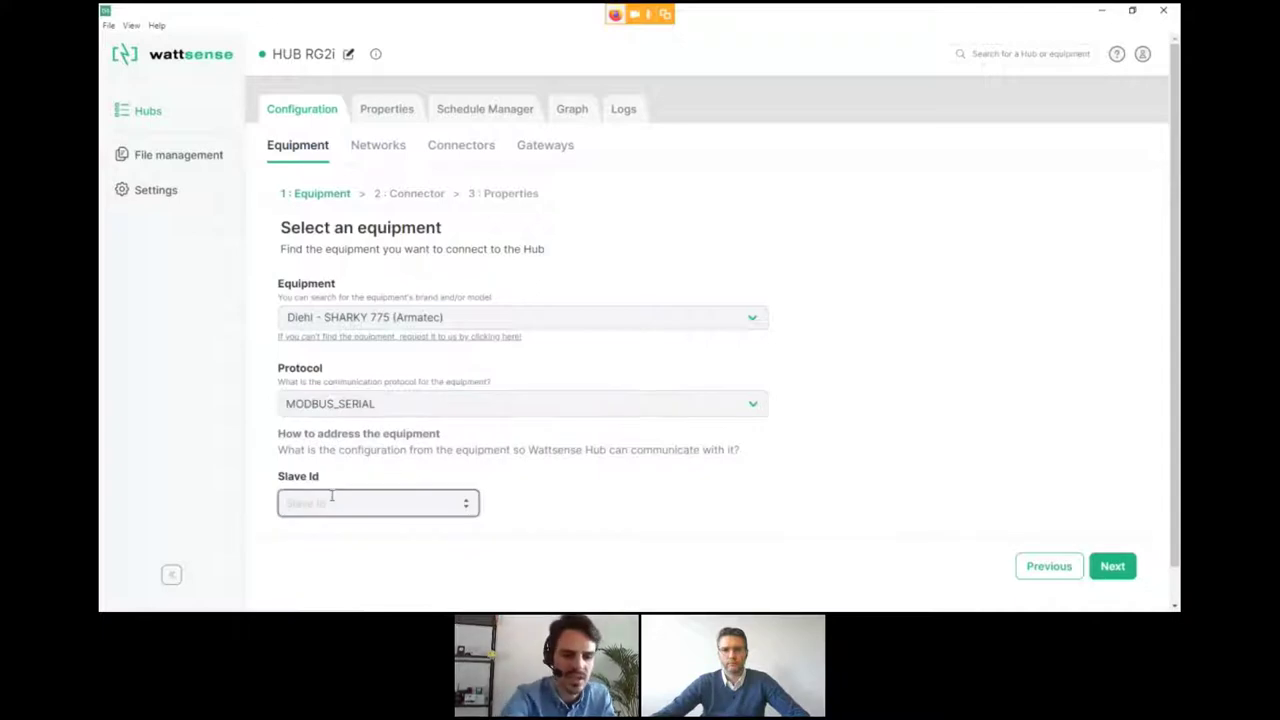
text(1)
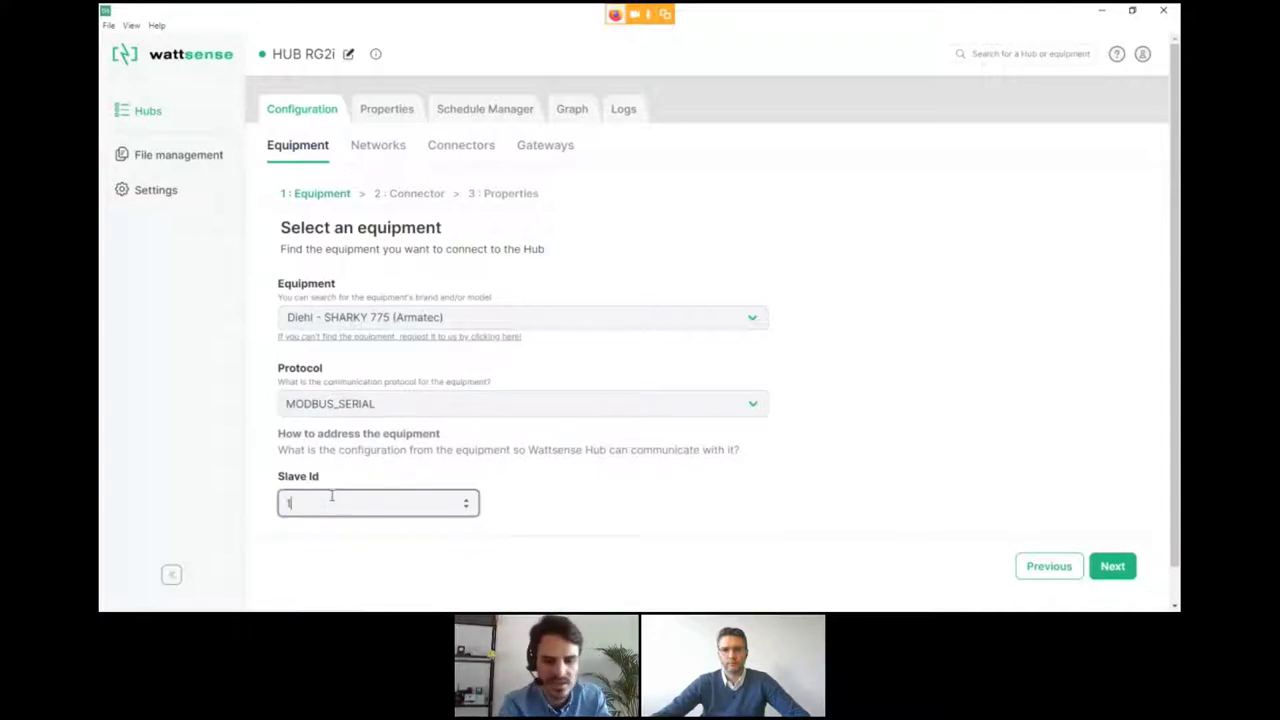
click(1112, 566)
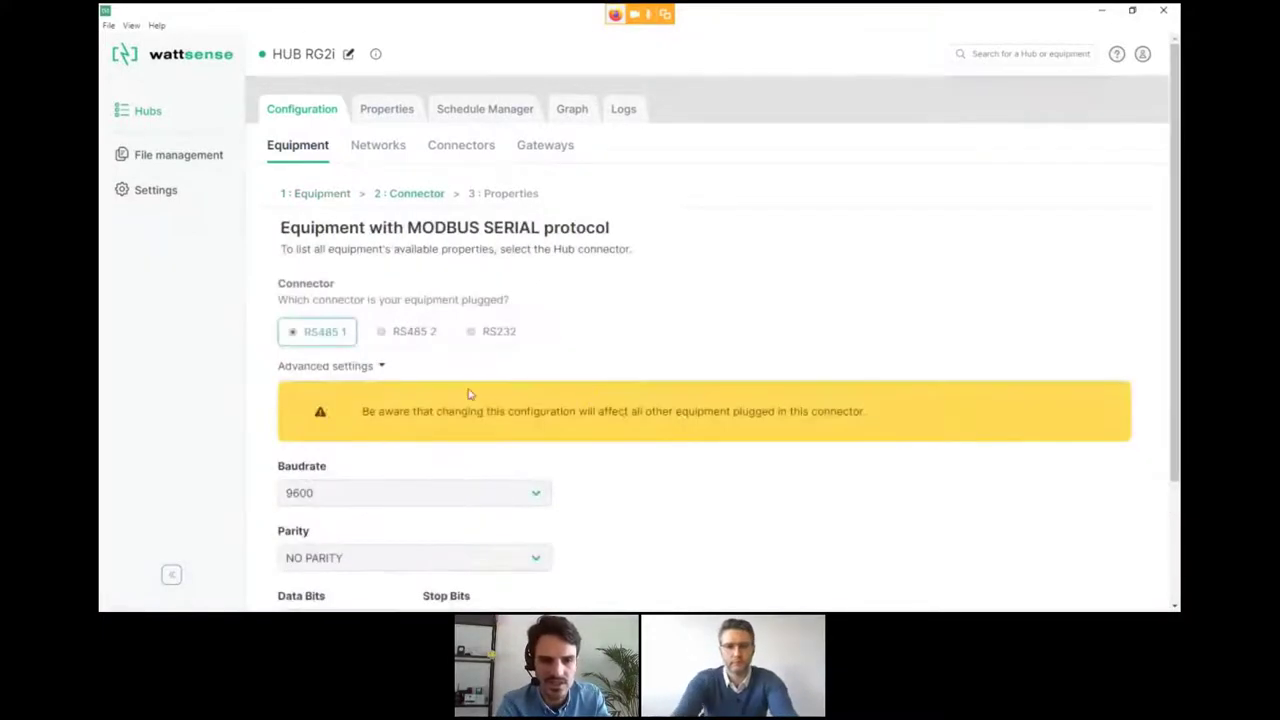
Step: Check the available baudrates, keep the RS485 1 connector at 9600, and continue to the properties
scroll(470, 395, down, 1)
scroll(470, 395, down, 2)
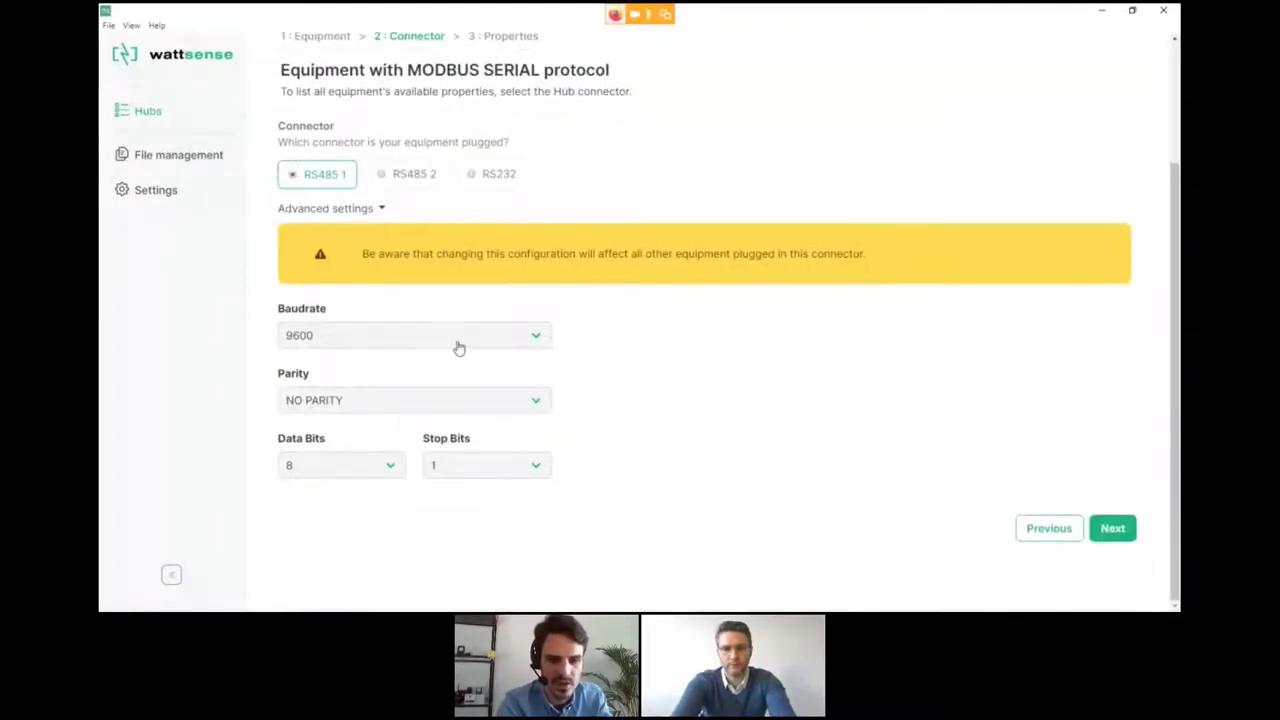
click(507, 345)
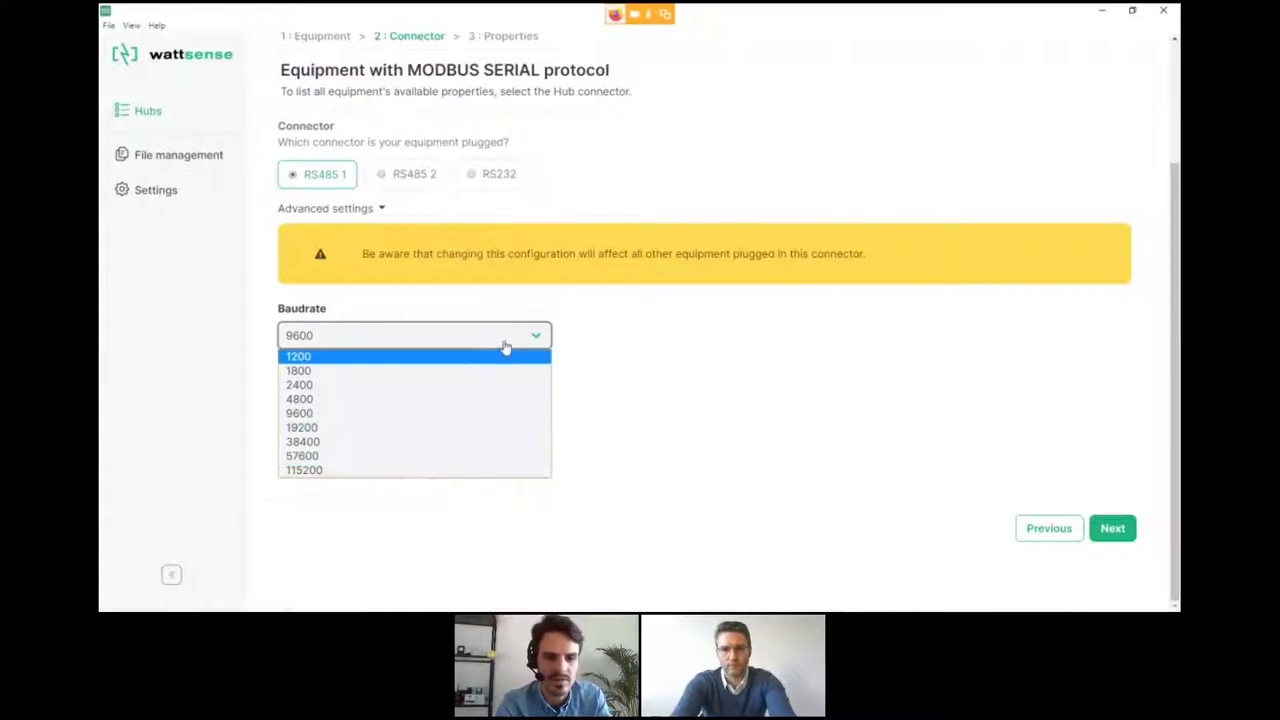
click(512, 343)
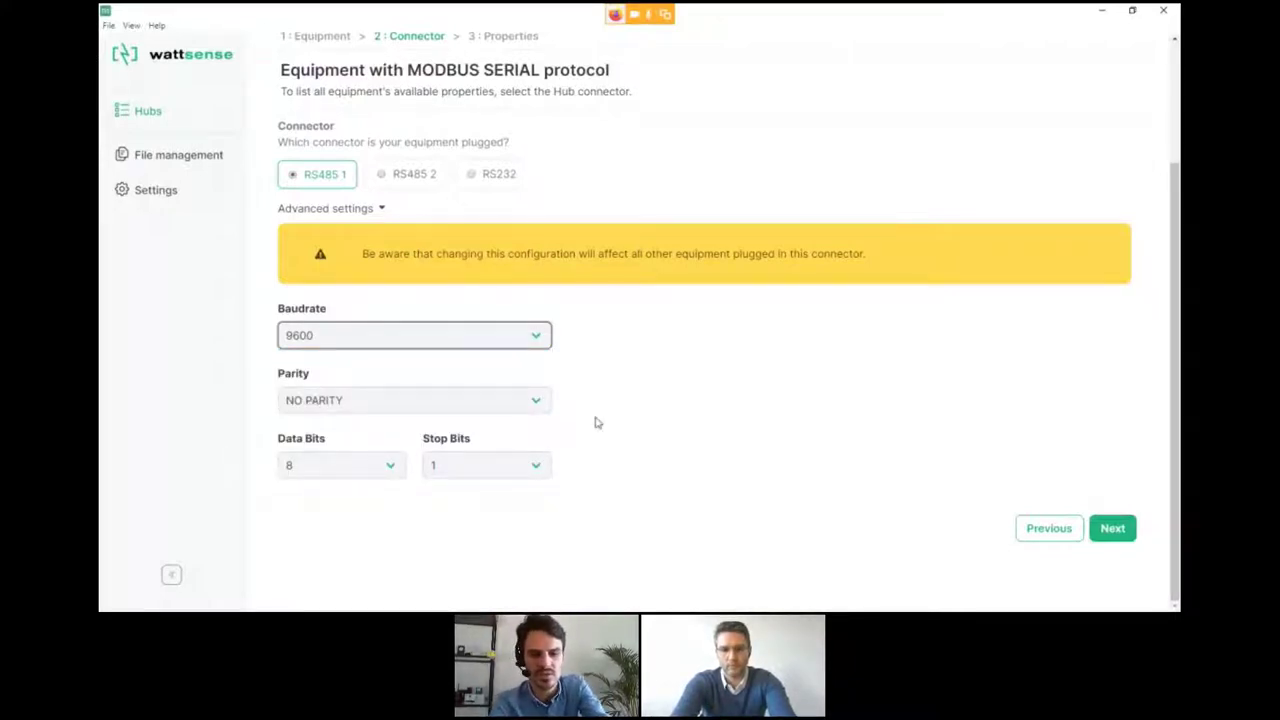
click(1110, 530)
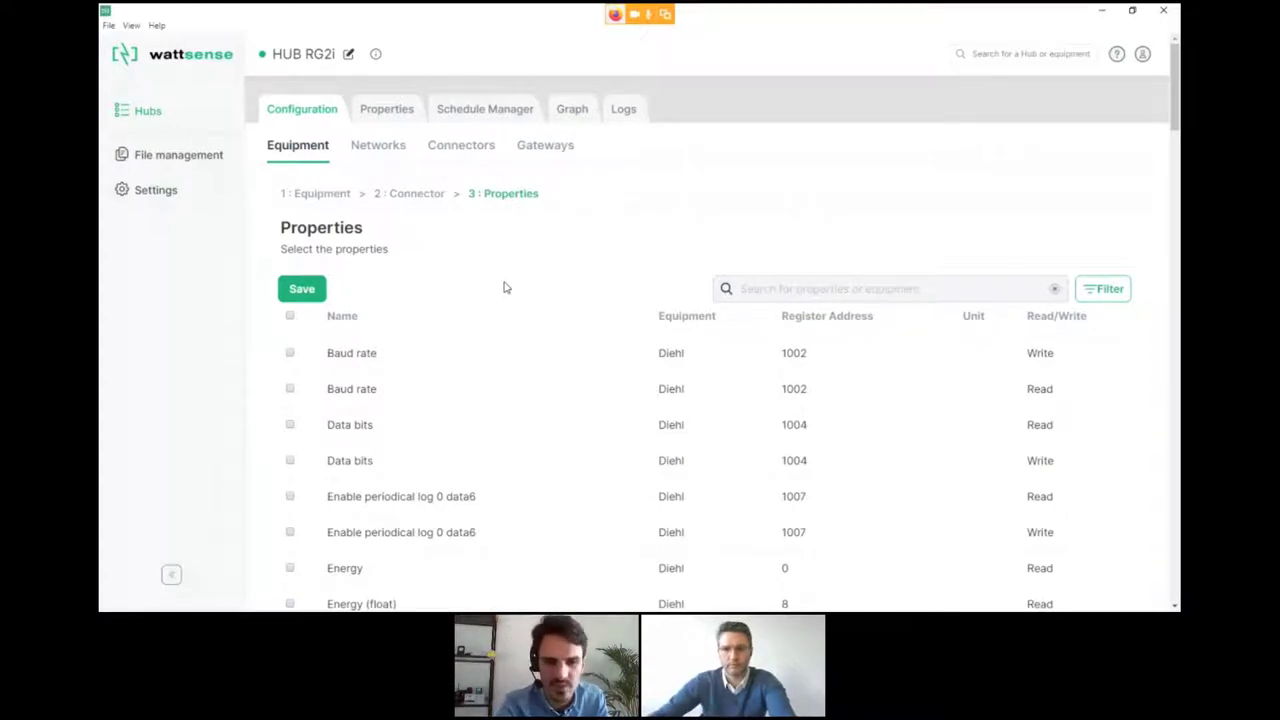
Step: Select the Diehl meter's Energy (float), Forward temperature (float) and Return temperature (float) properties, and save the equipment
scroll(505, 288, down, 2)
scroll(505, 288, down, 2)
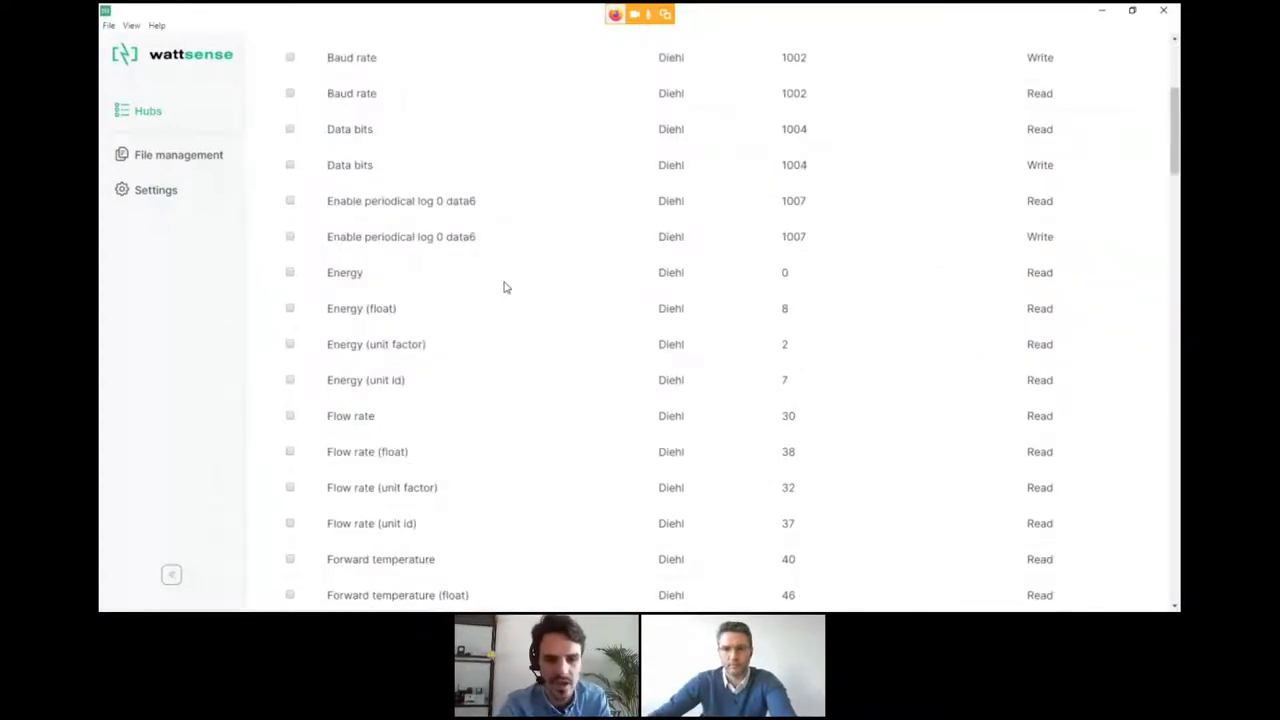
scroll(400, 283, down, 1)
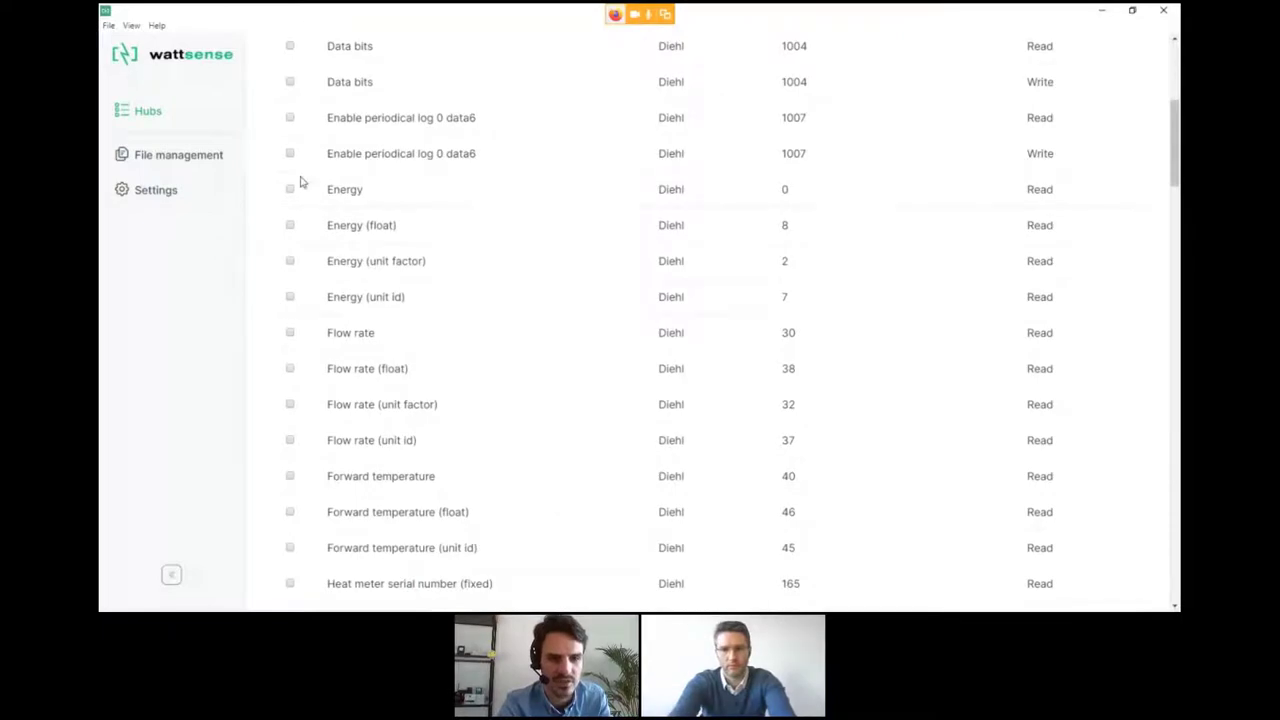
click(290, 225)
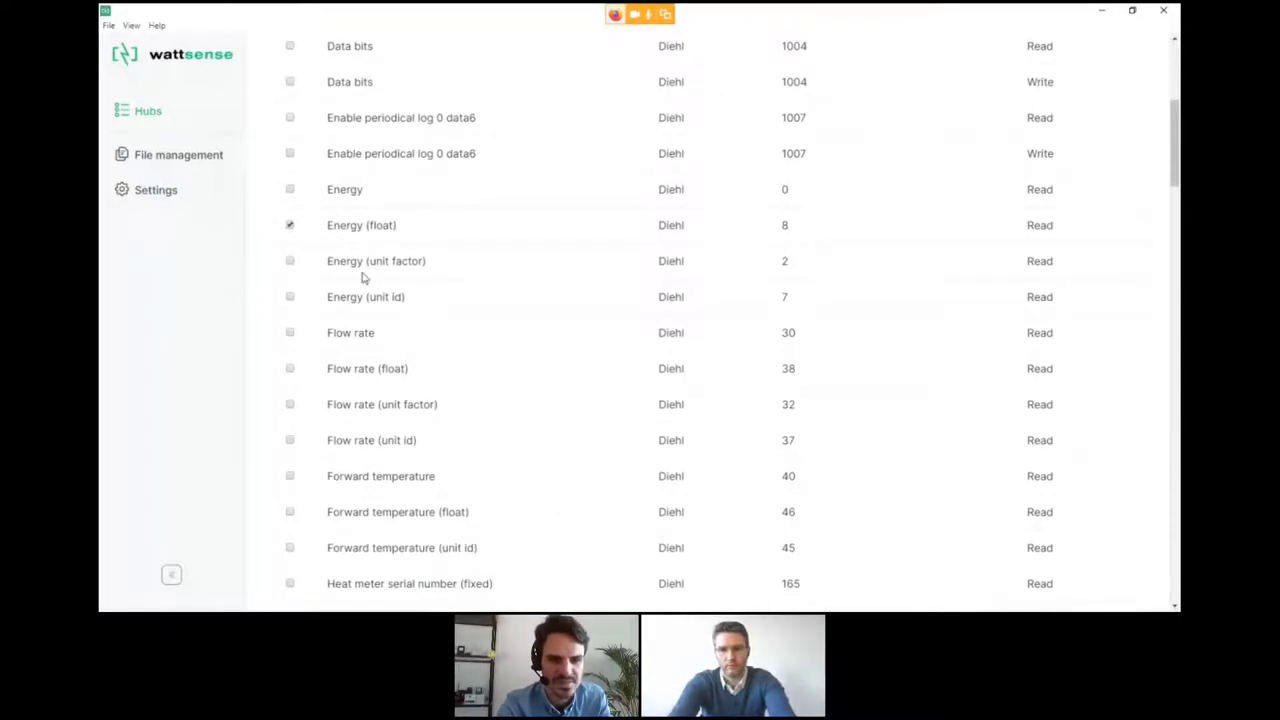
scroll(360, 277, down, 5)
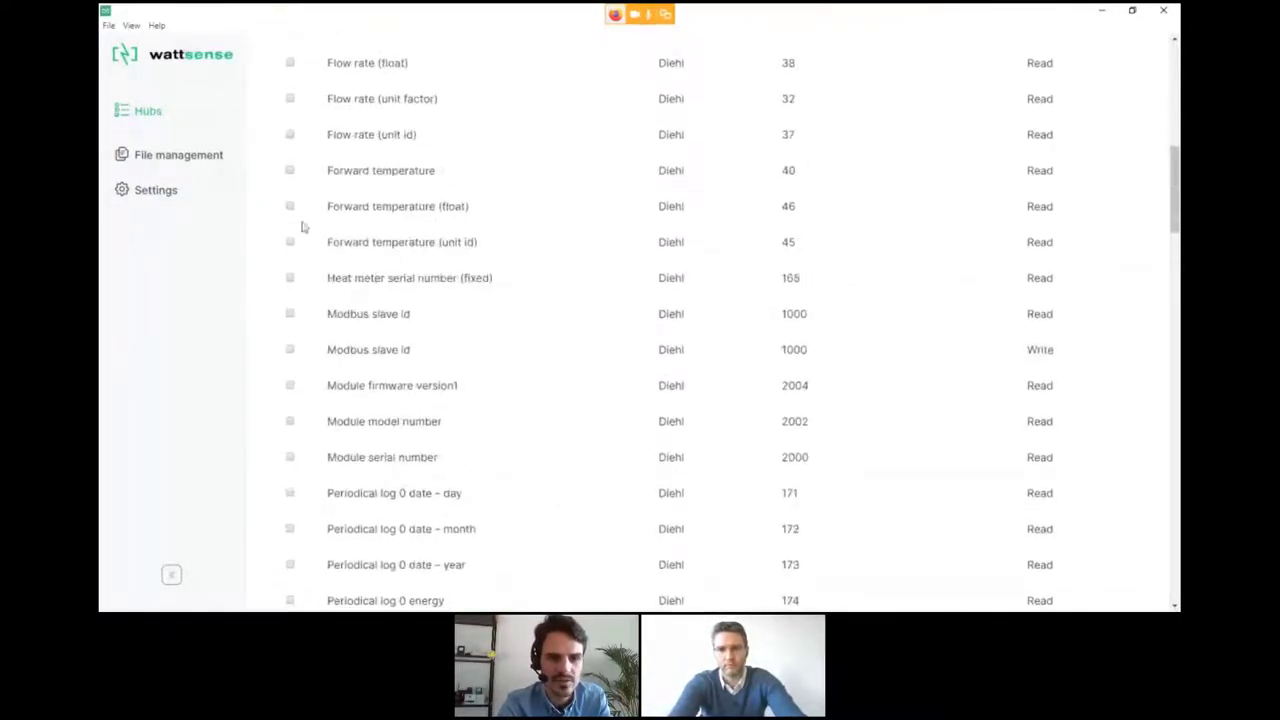
click(290, 206)
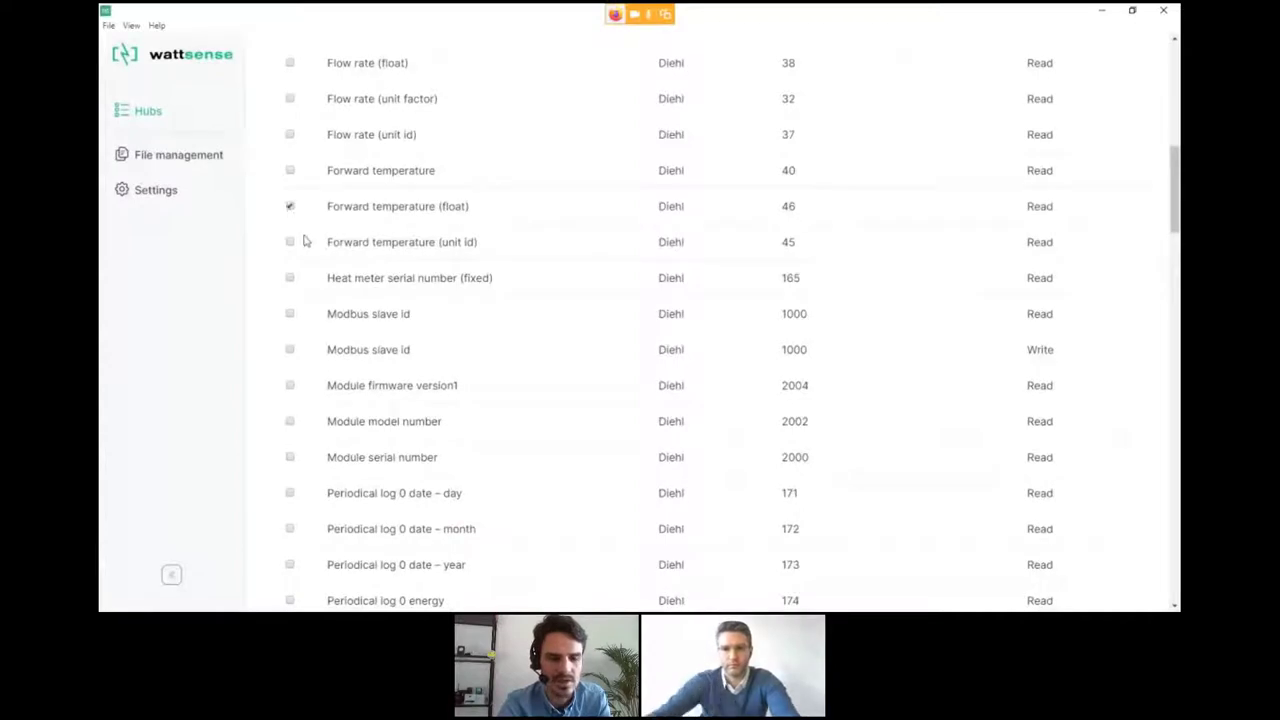
scroll(318, 270, down, 5)
scroll(320, 276, down, 10)
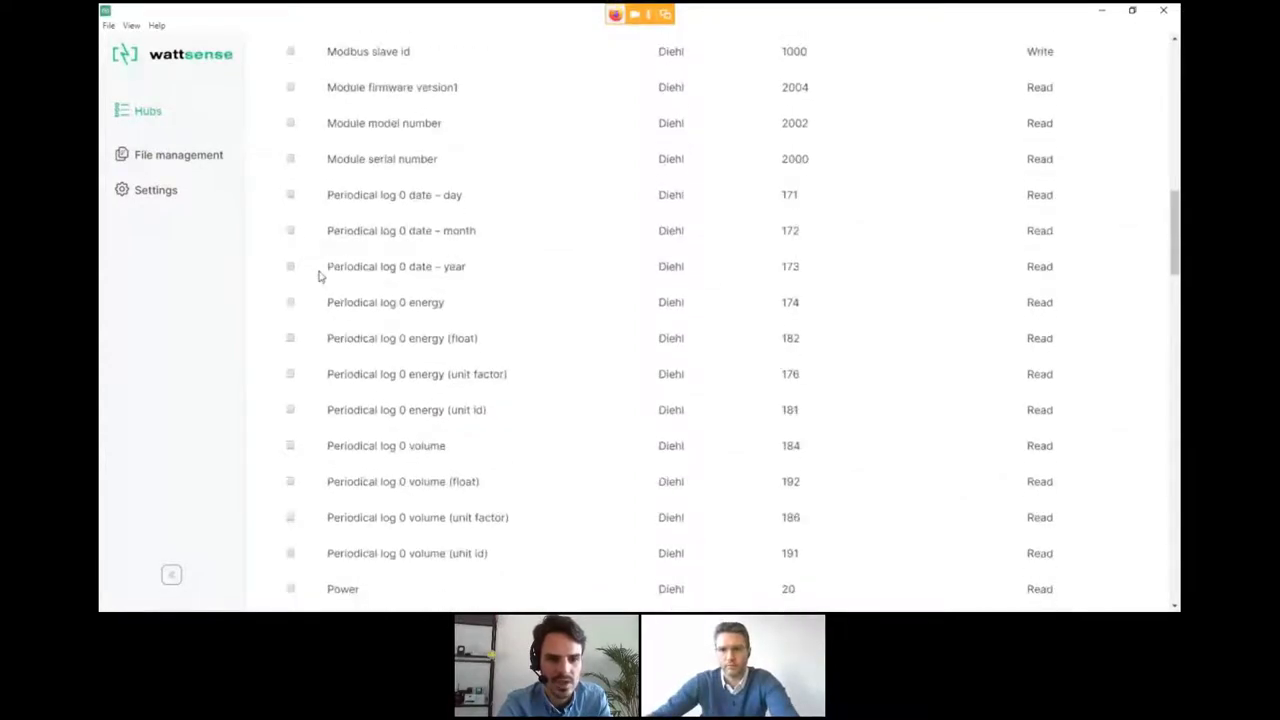
scroll(320, 276, down, 3)
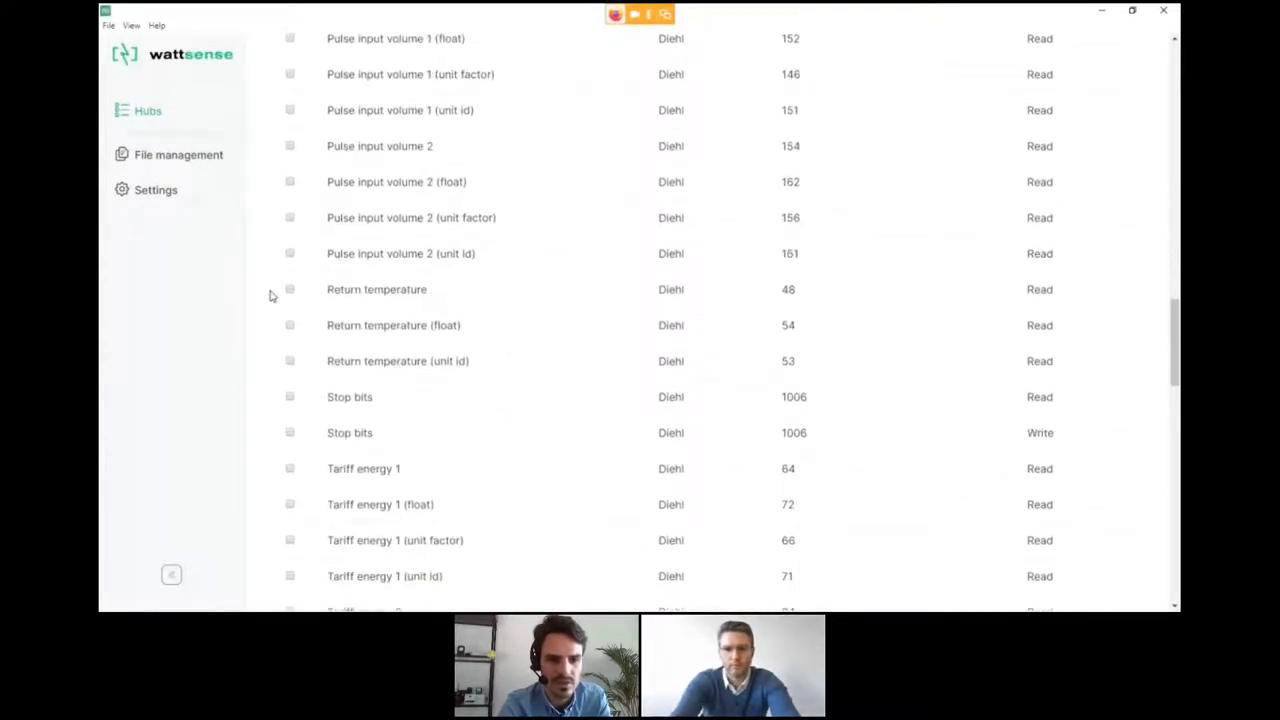
click(290, 326)
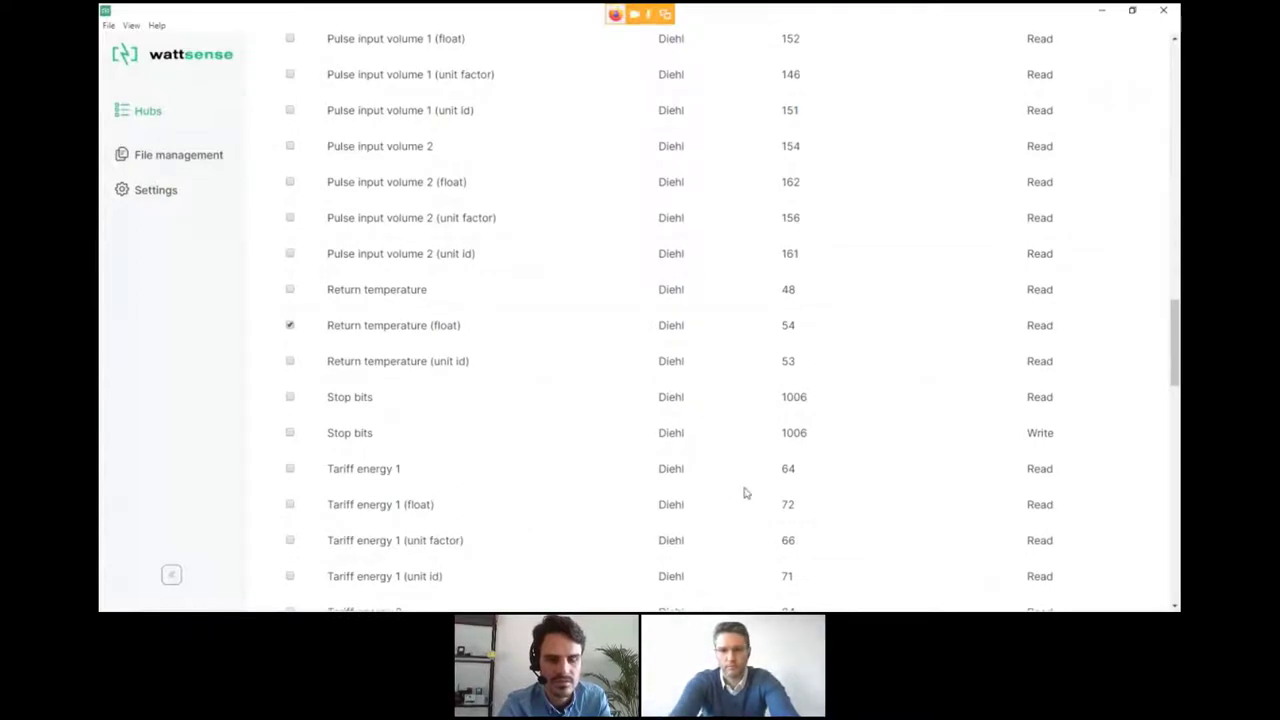
scroll(743, 491, down, 10)
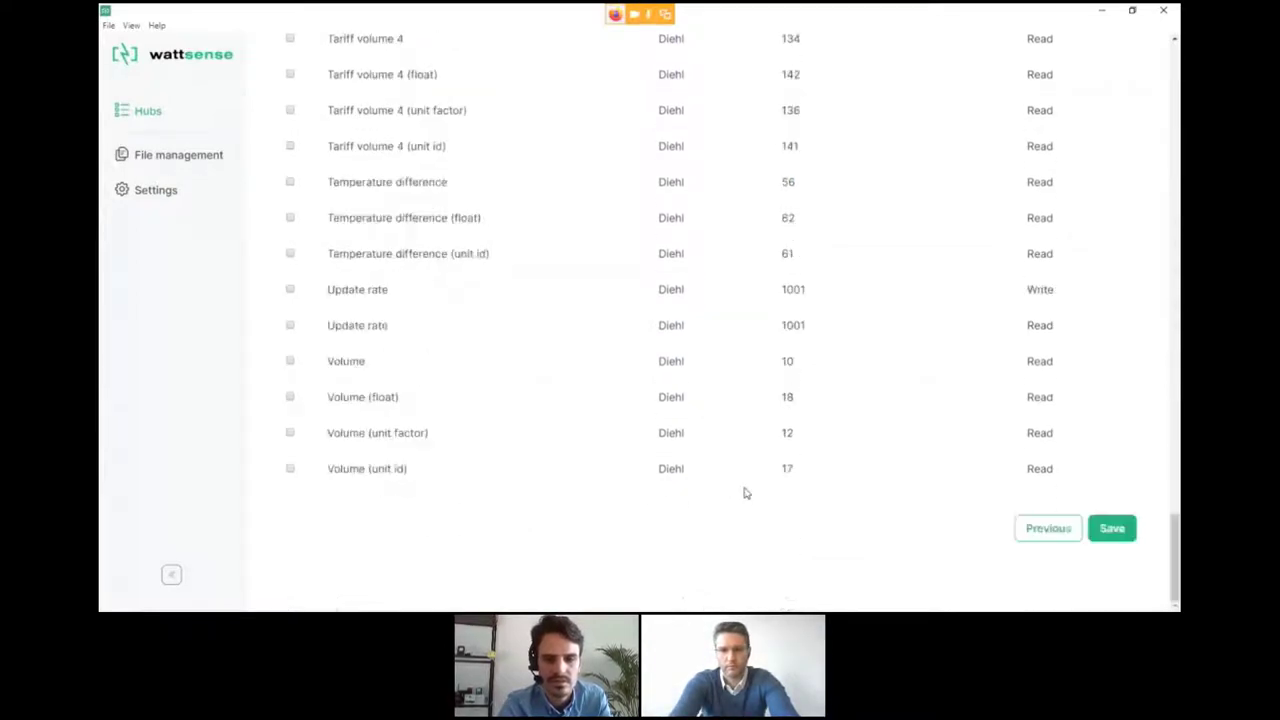
click(1112, 528)
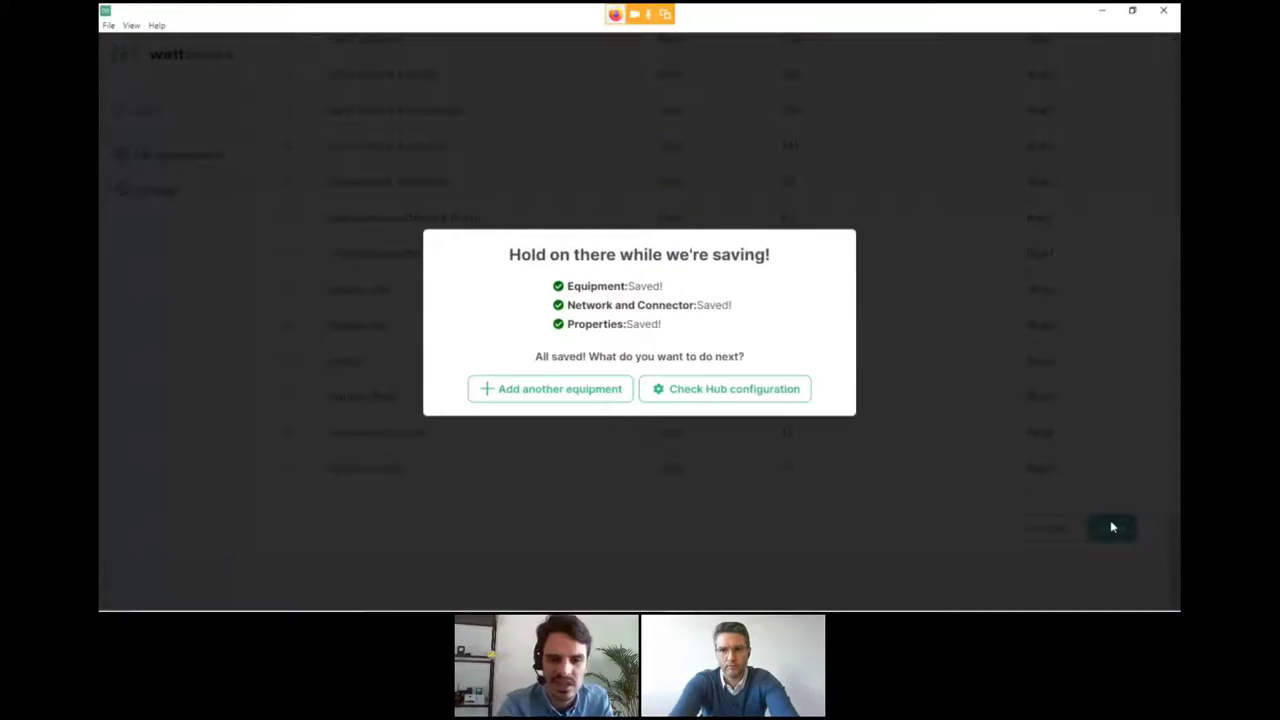
Step: Go to the Hub configuration and send the changes to the Hub without a comment
click(749, 390)
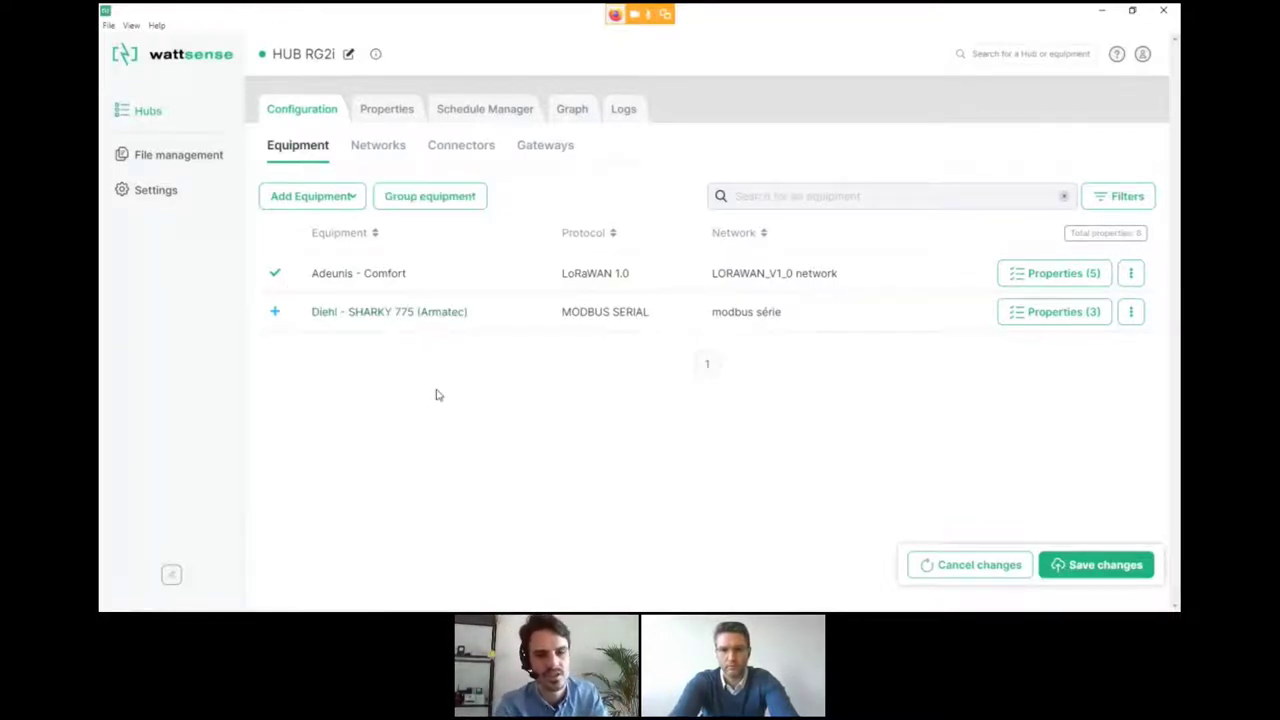
click(1100, 564)
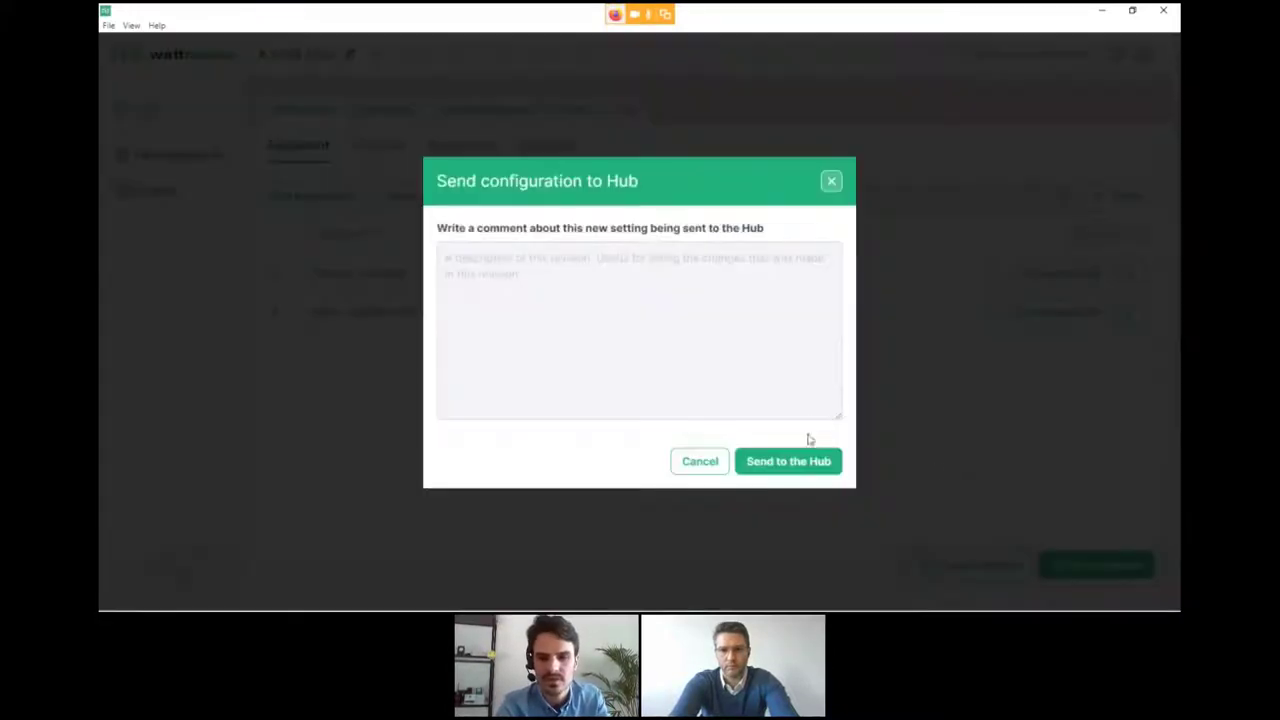
click(797, 462)
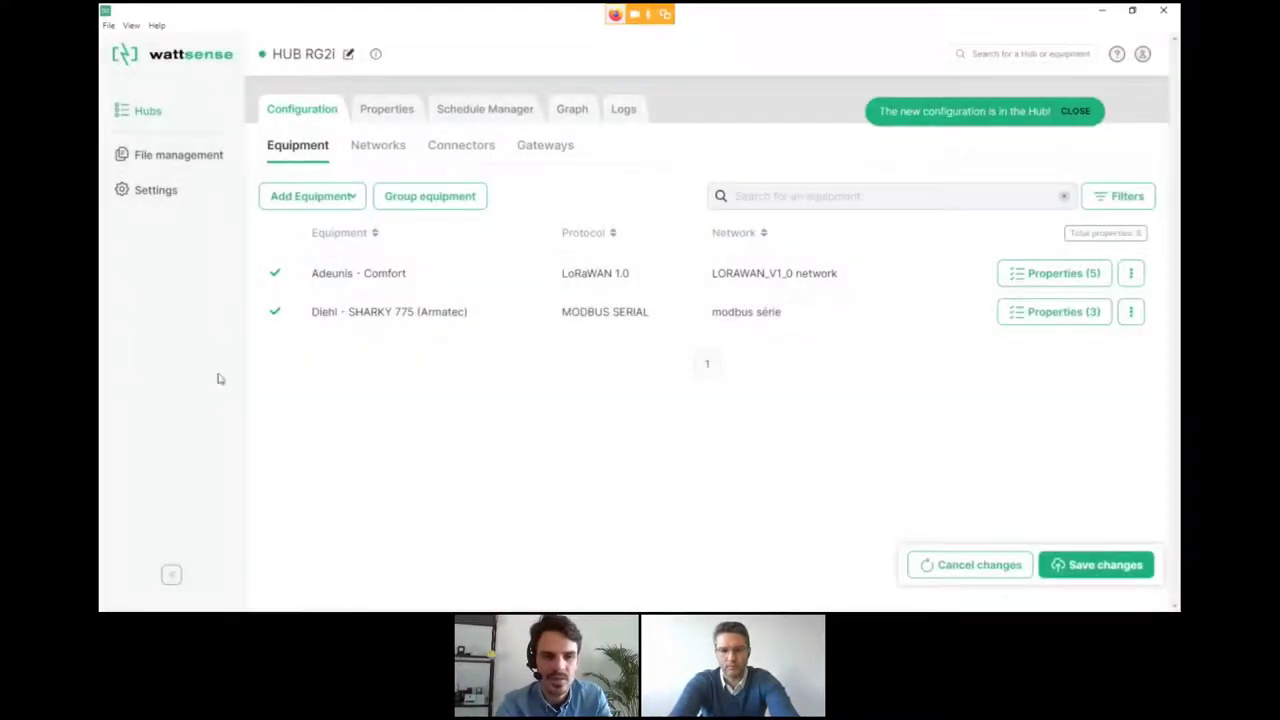
Step: Start a new gateway named bacnet with the BACnet IP Gateway protocol
click(546, 147)
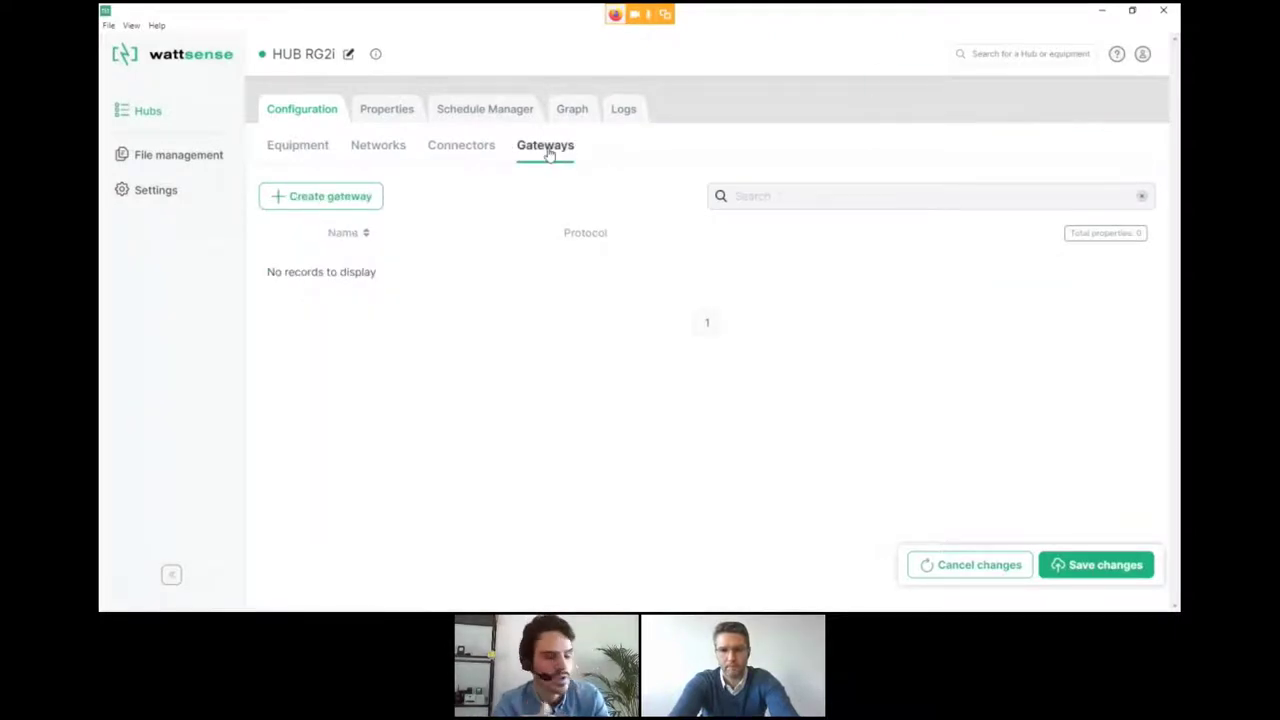
click(340, 197)
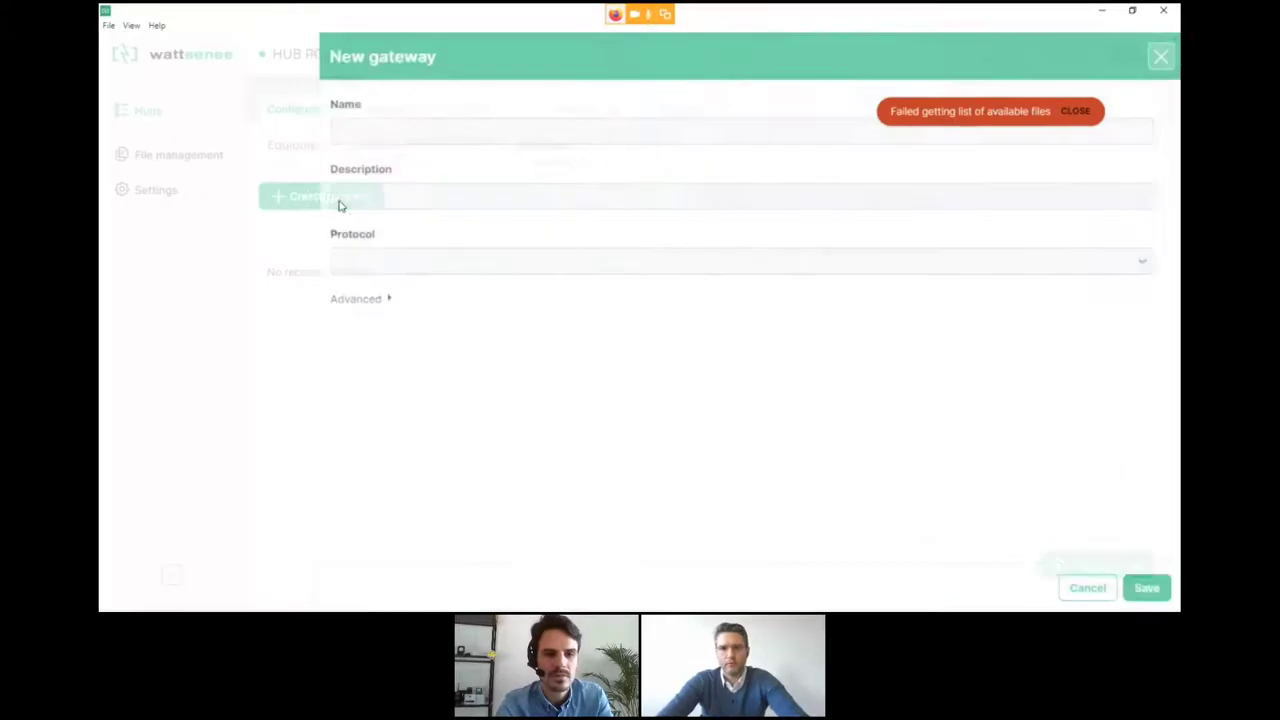
click(465, 142)
text(bacnet)
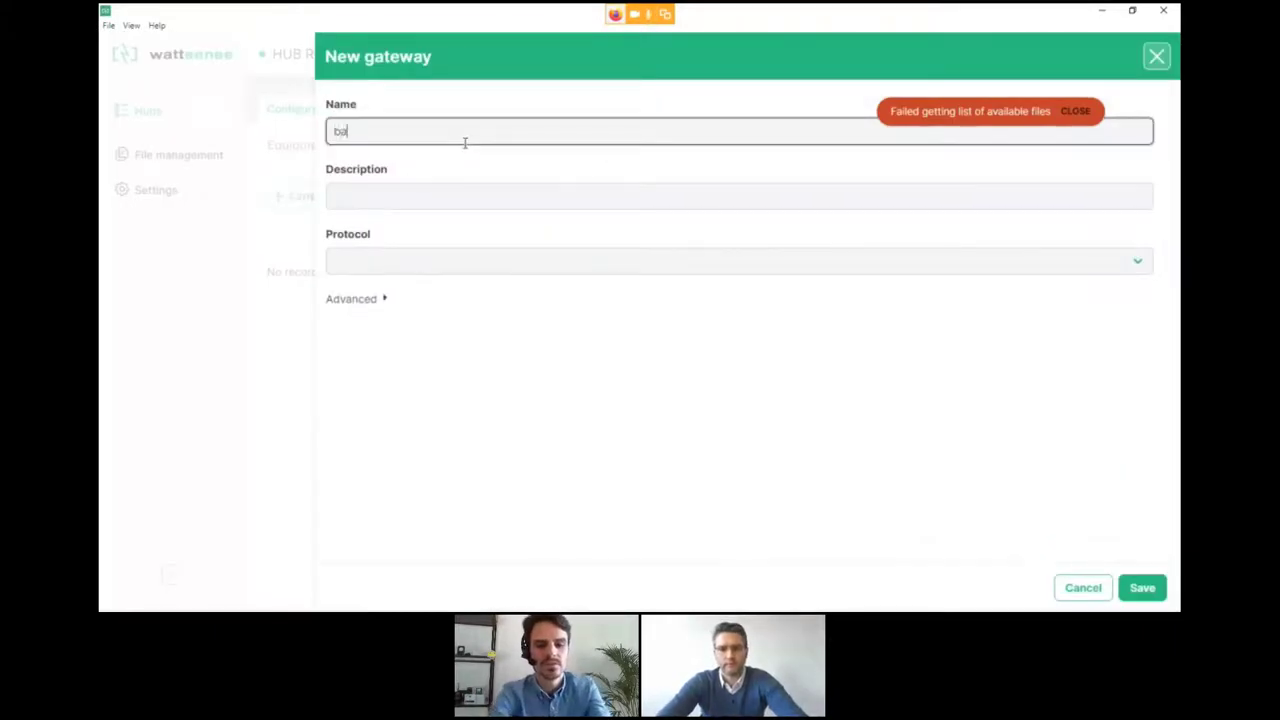
click(424, 266)
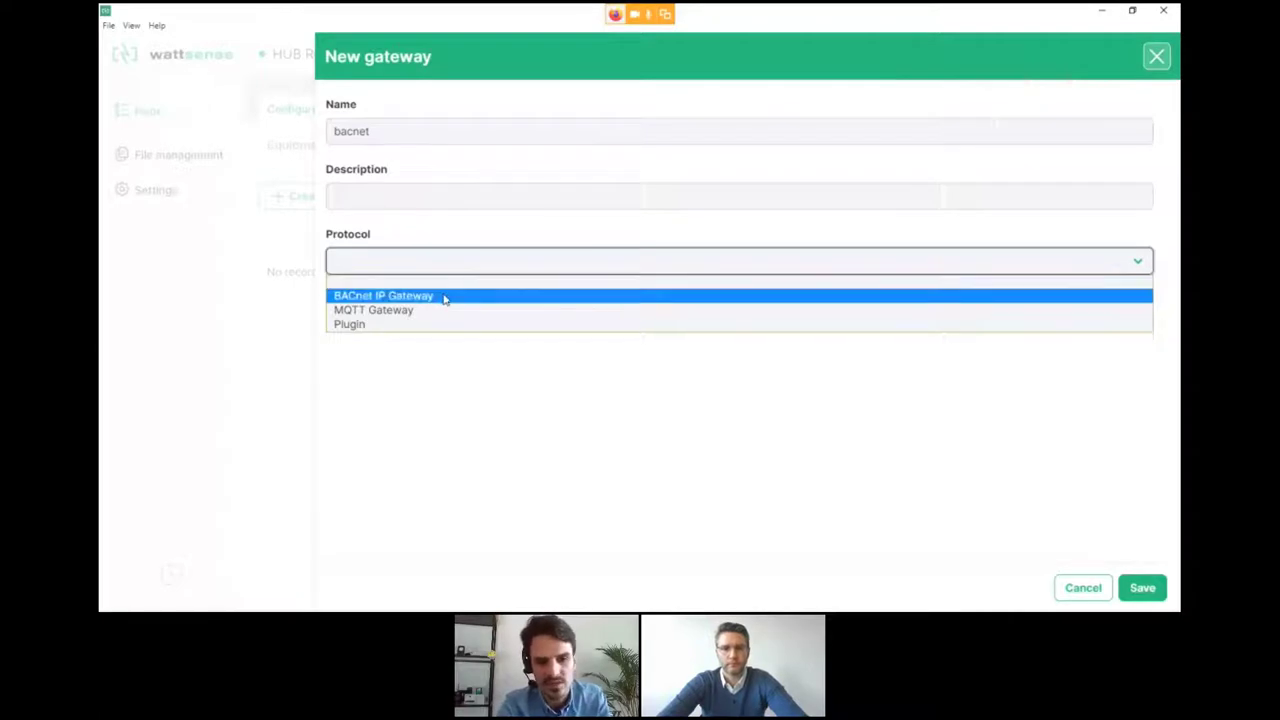
click(445, 296)
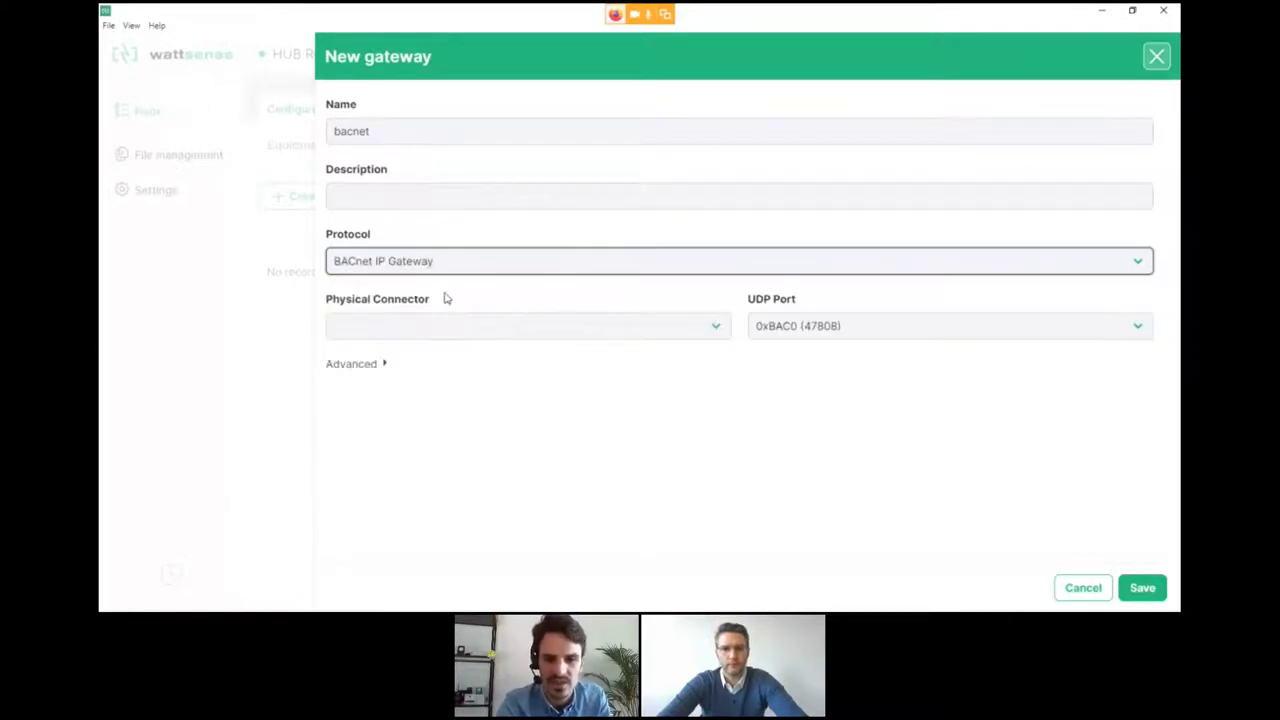
Step: Set the gateway's physical connector to (eth1) Left Ethernet Port, show the advanced settings, and save the gateway
click(580, 331)
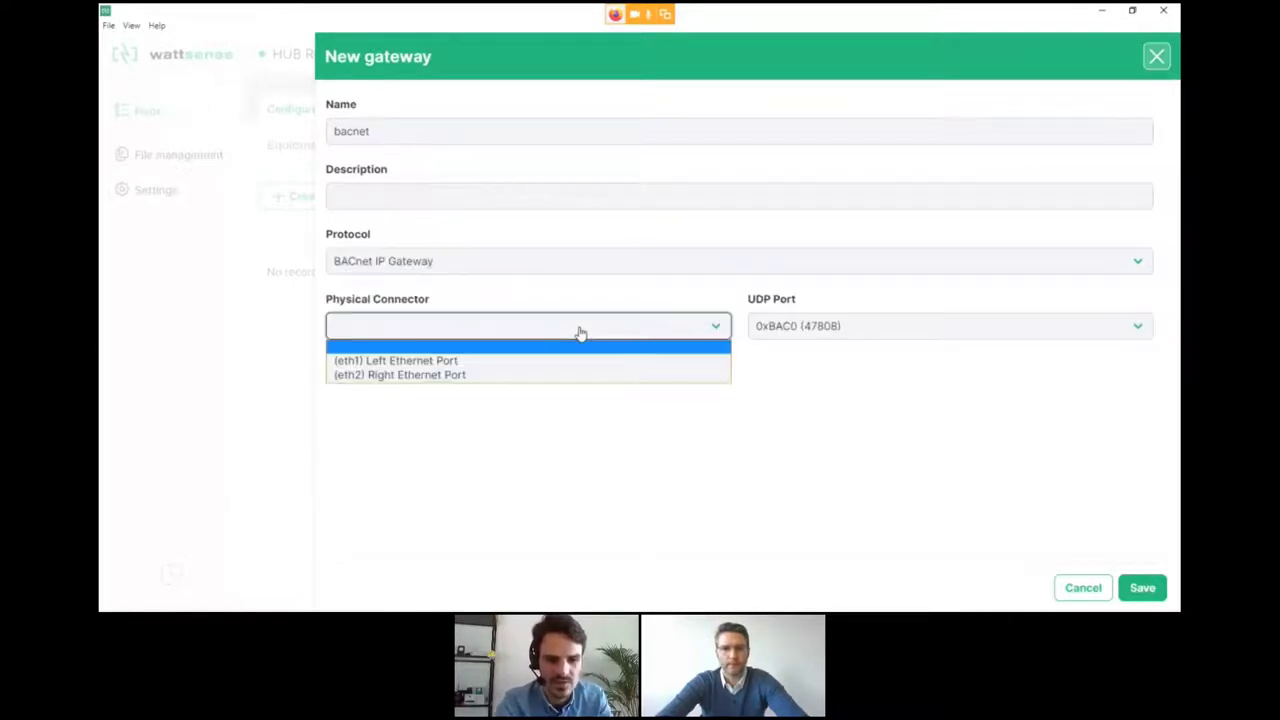
click(460, 362)
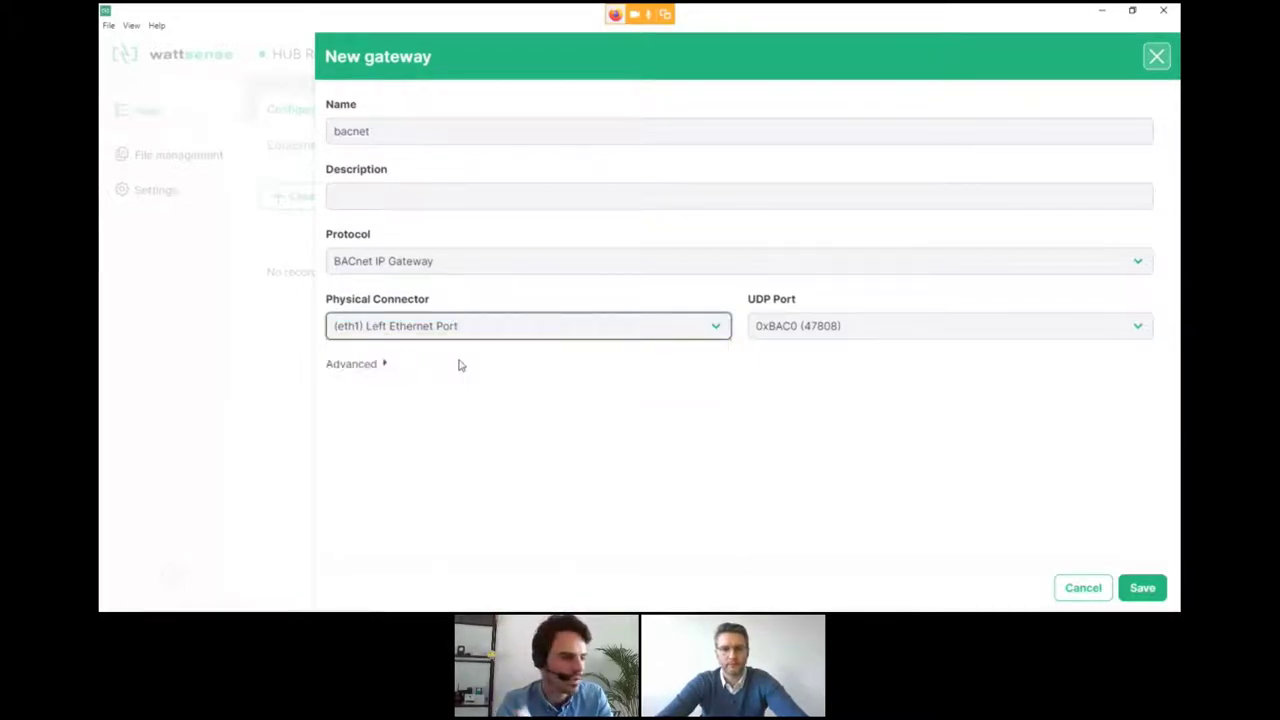
click(385, 367)
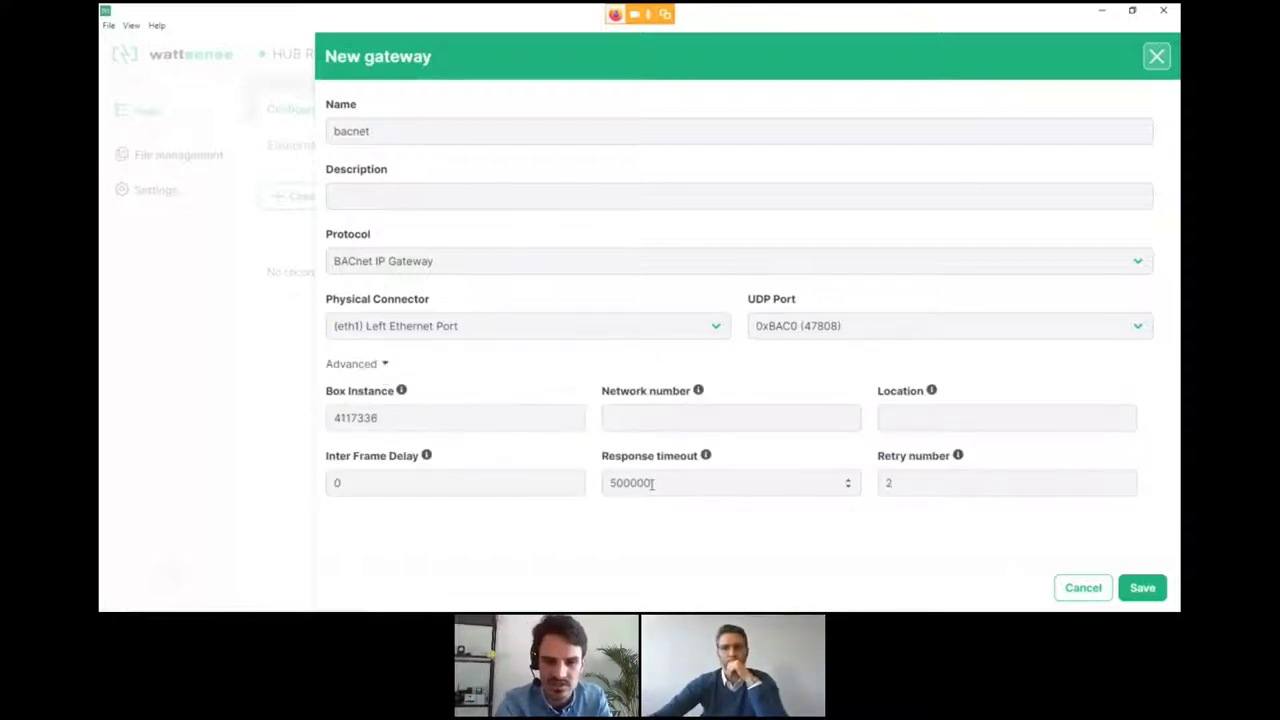
click(1131, 594)
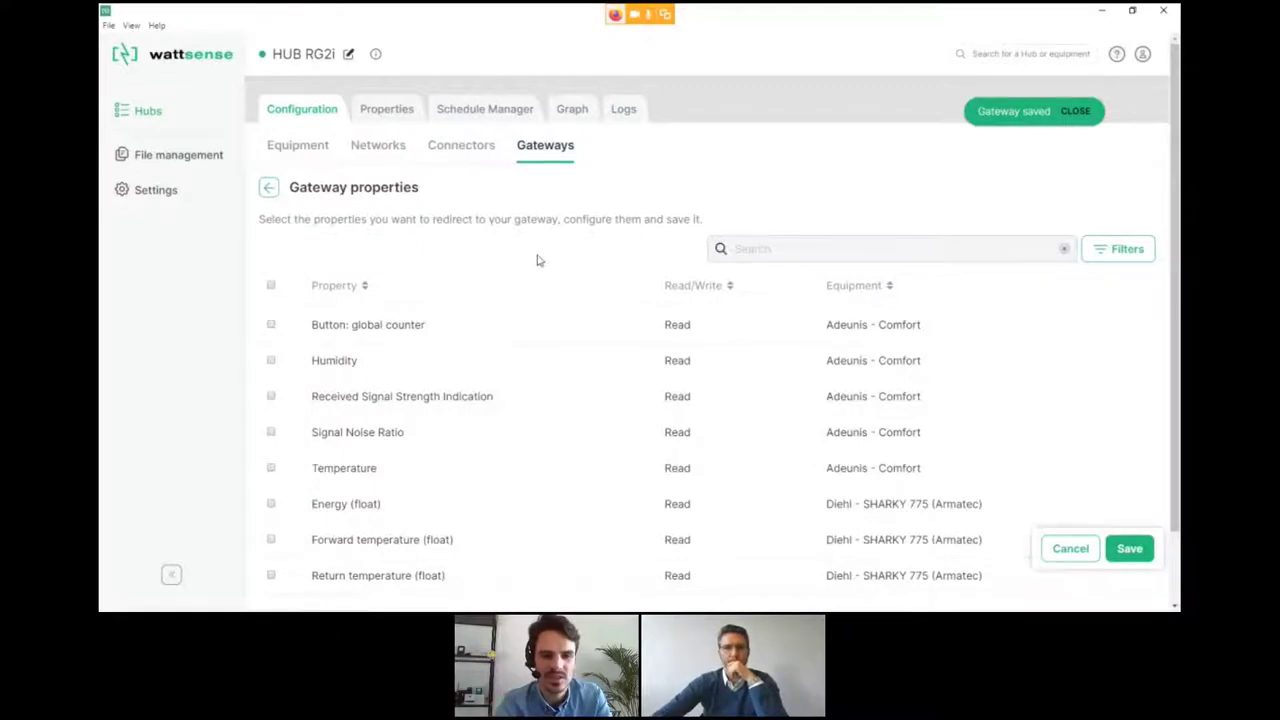
Step: Select Humidity, Received Signal Strength Indication, Signal Noise Ratio, Temperature and Energy (float) as properties redirected to the gateway
scroll(537, 260, down, 2)
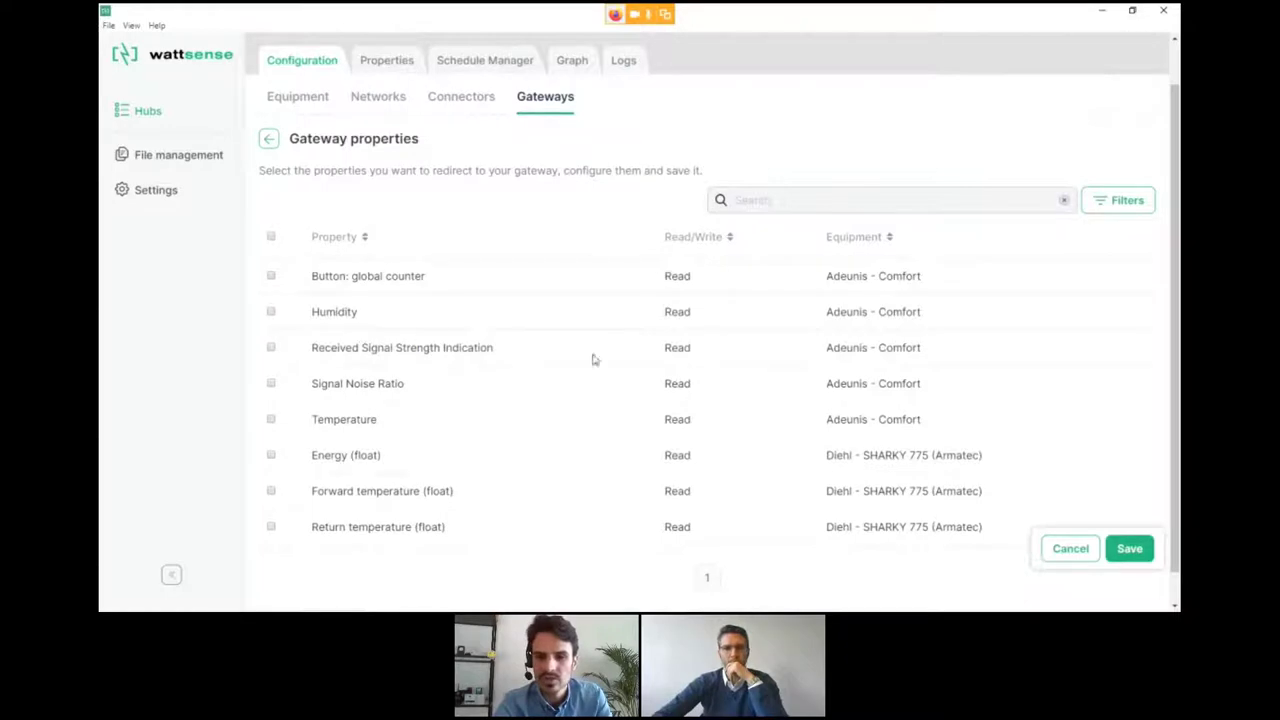
click(271, 313)
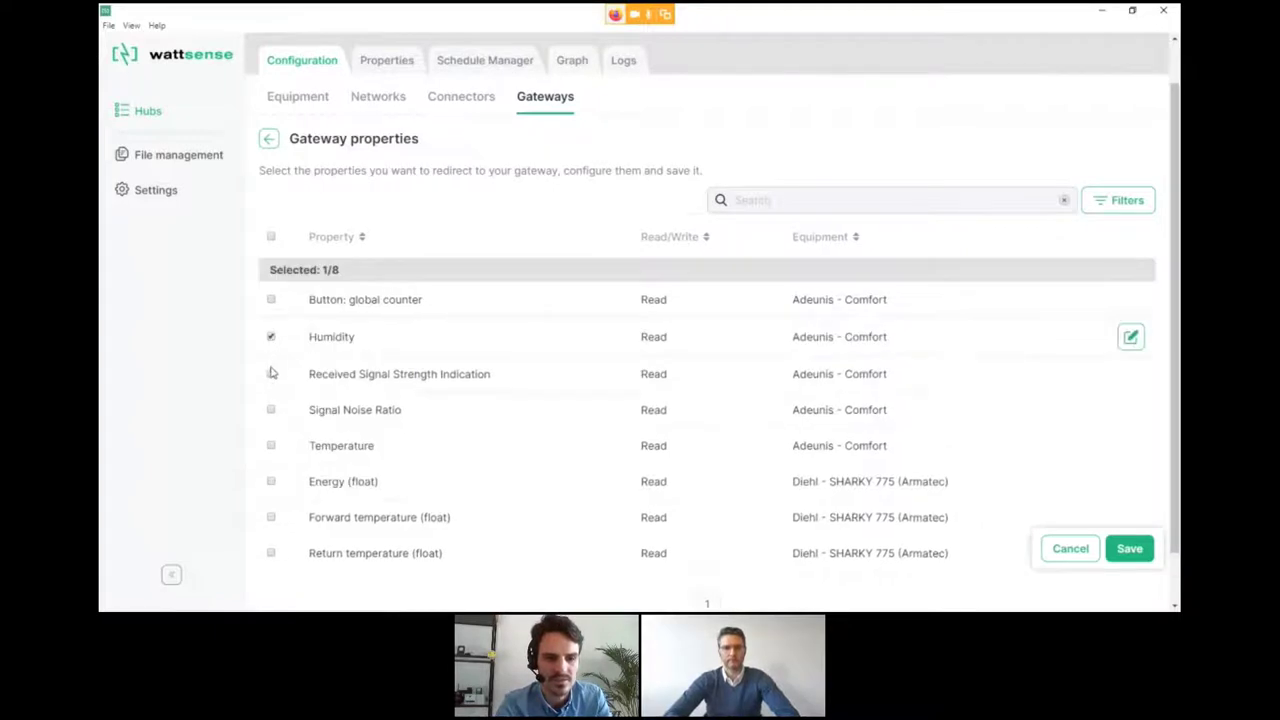
click(271, 410)
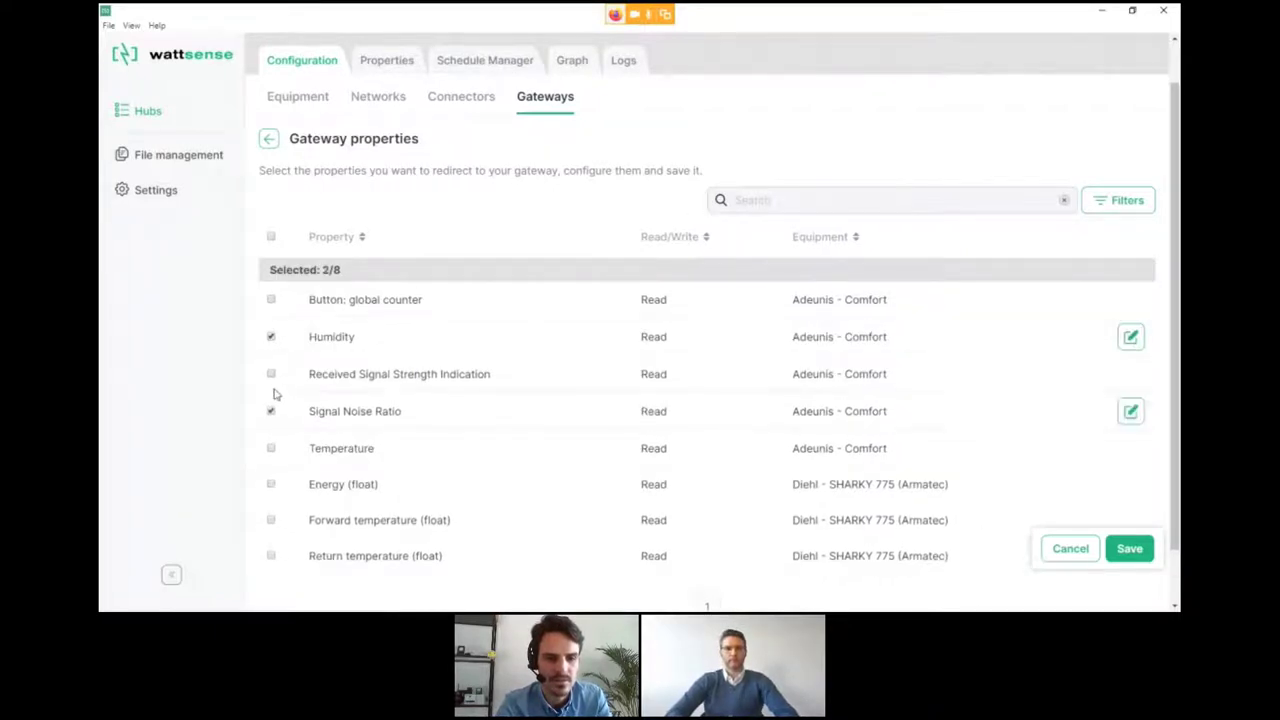
click(271, 375)
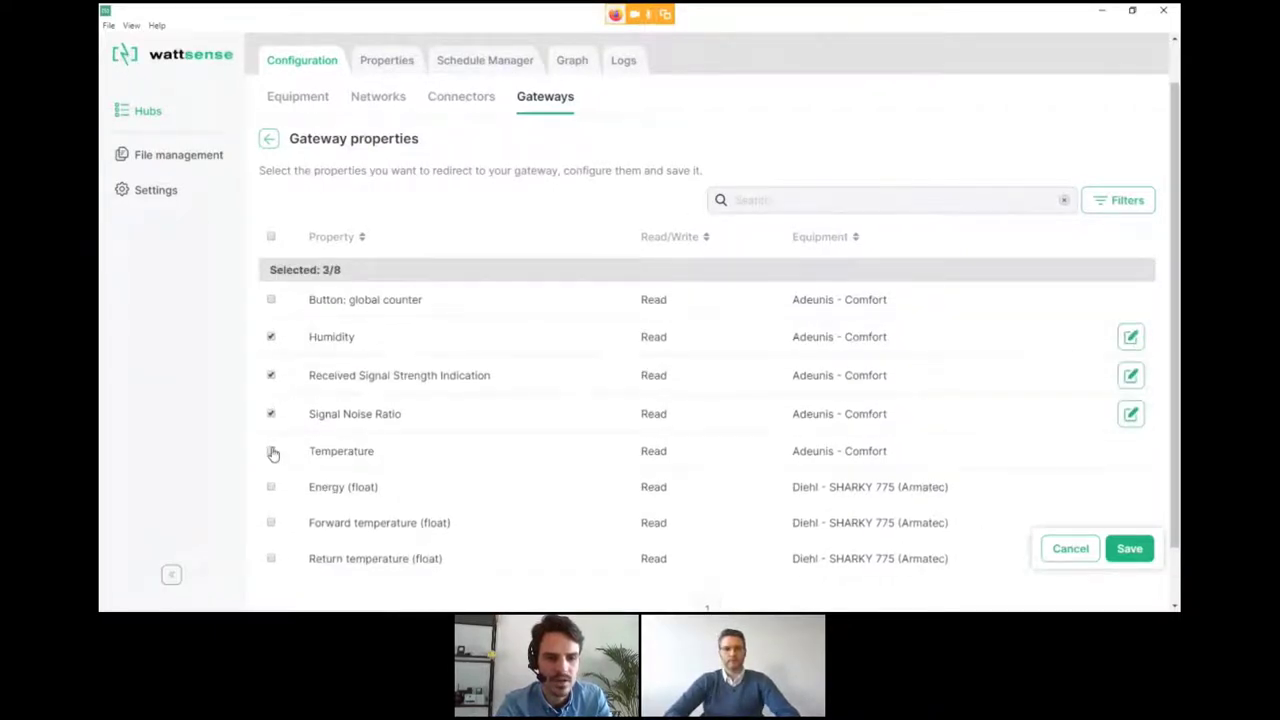
click(271, 451)
scroll(833, 425, down, 1)
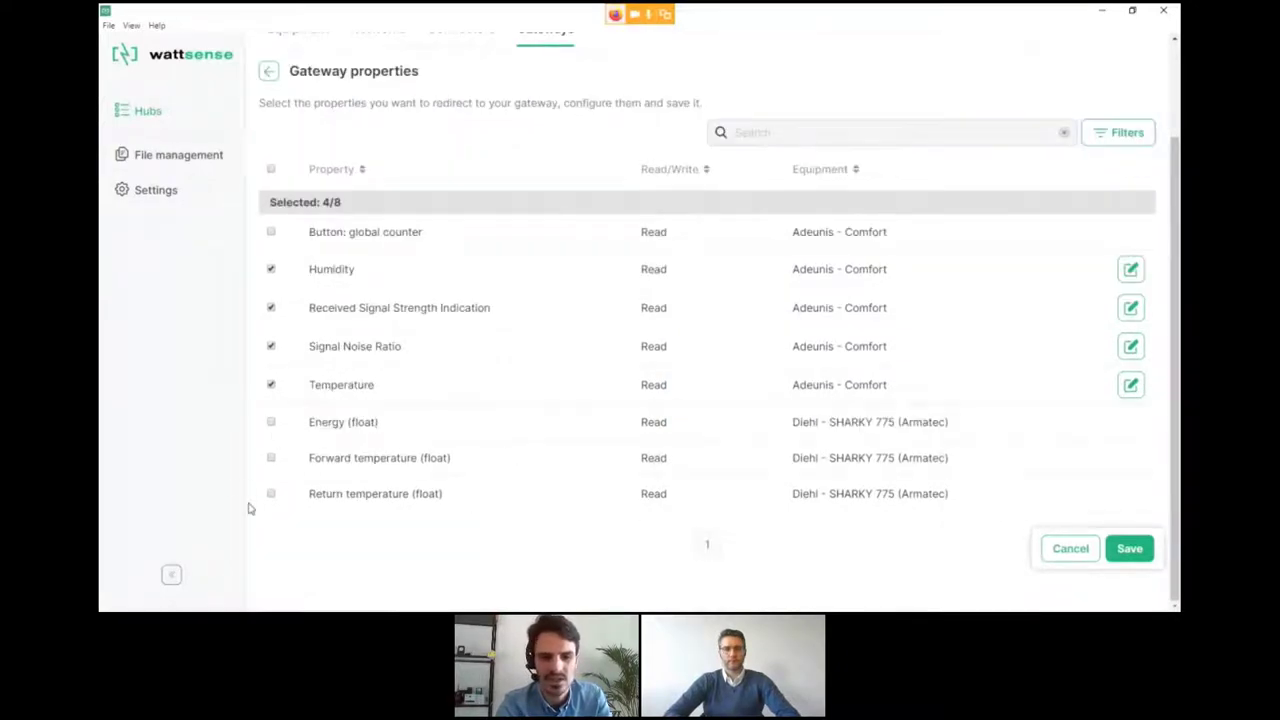
click(272, 428)
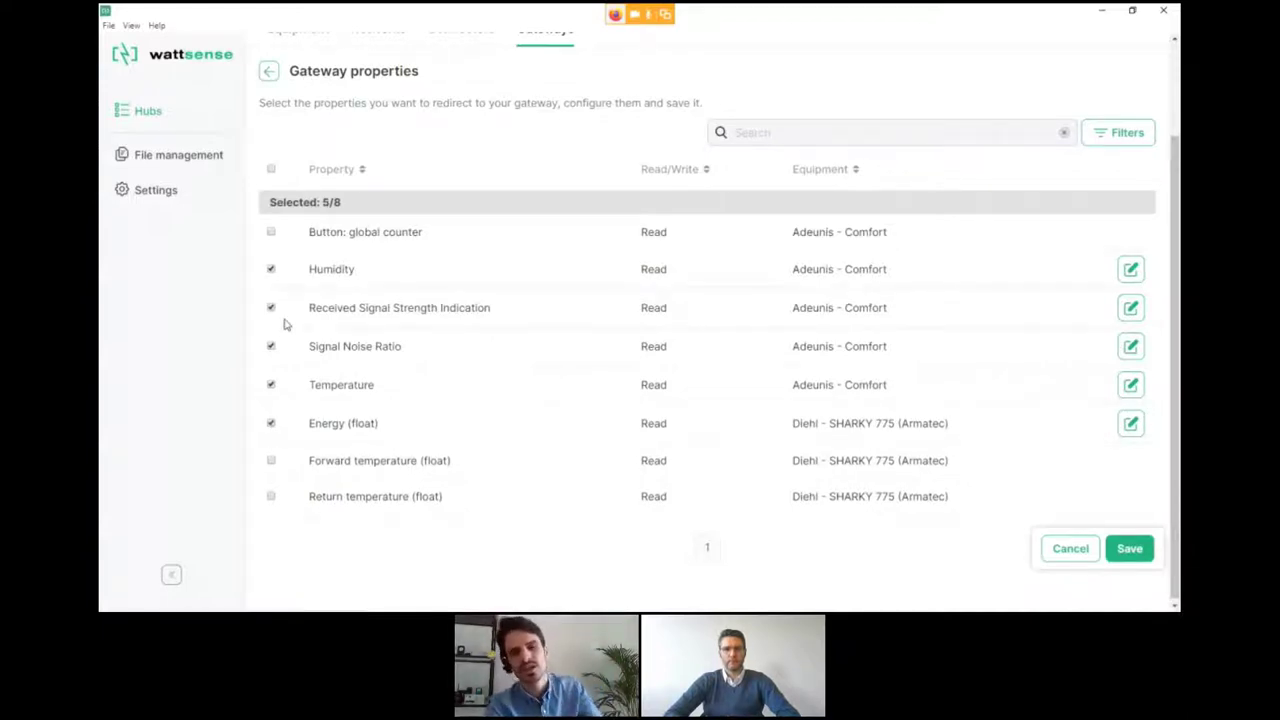
Step: Save the gateway property selection and send the updated configuration to the Hub
click(1130, 551)
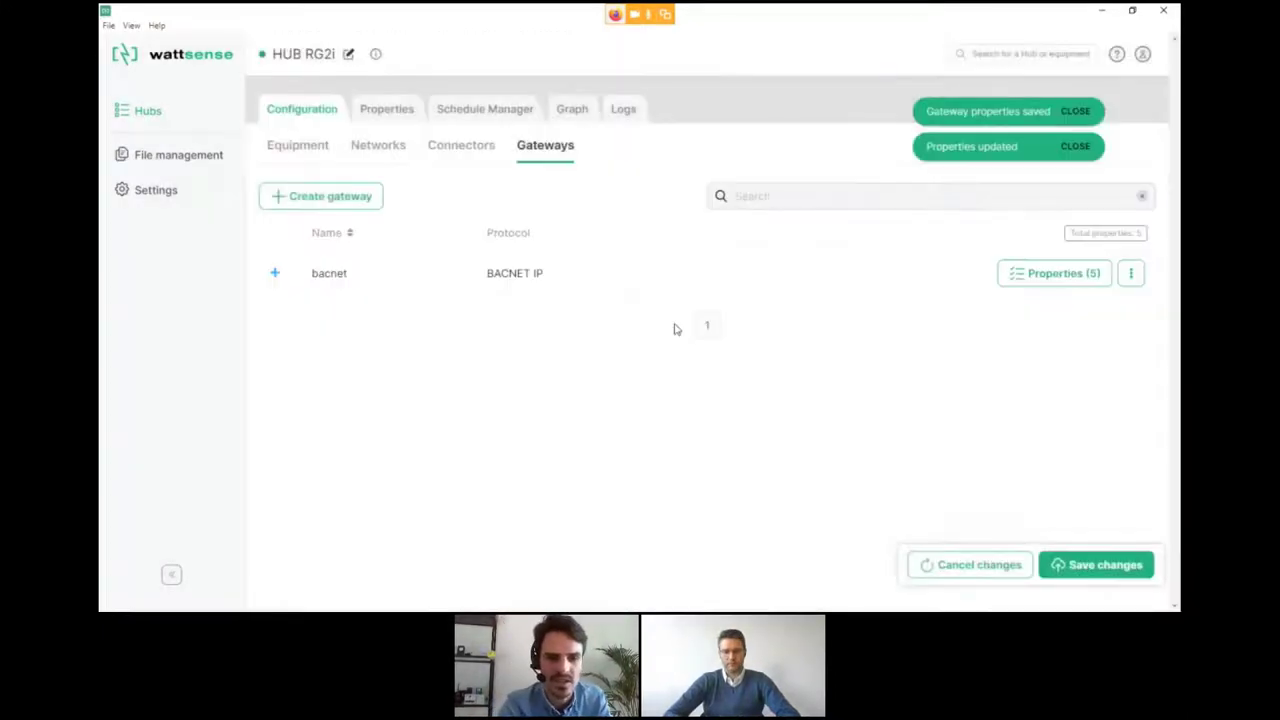
click(1085, 562)
click(786, 461)
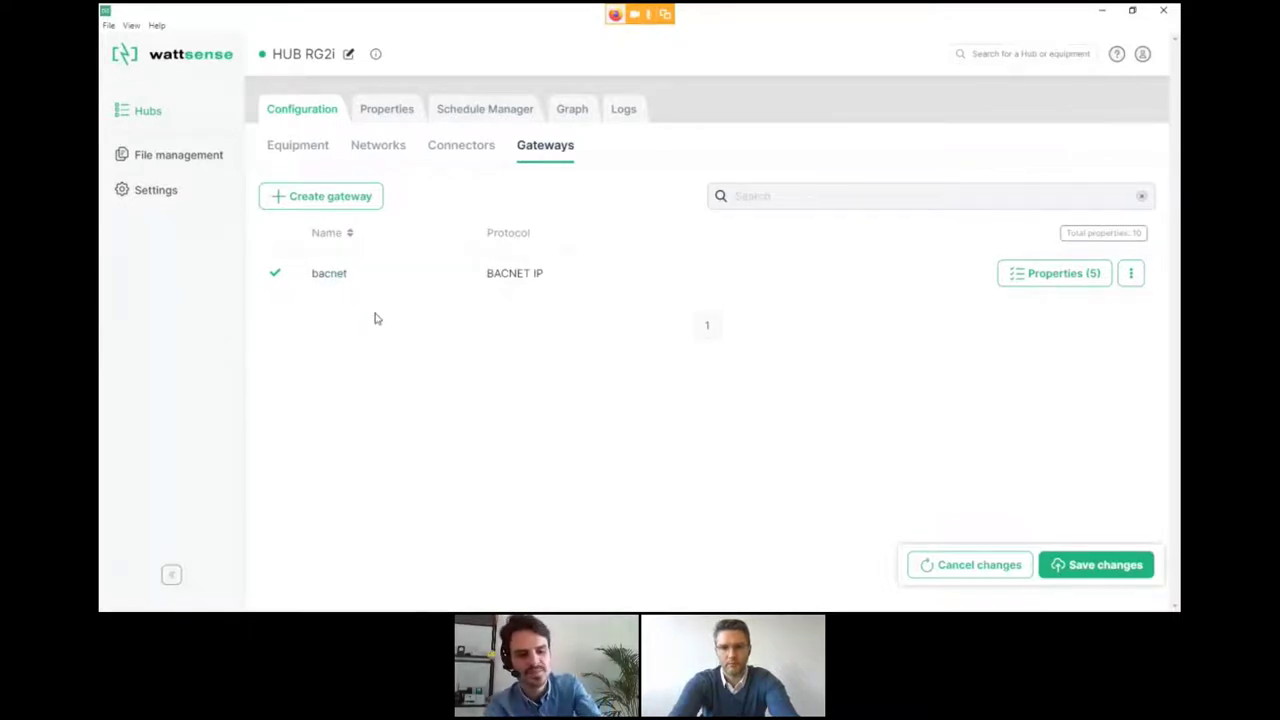
Step: Switch to Yabe and search for devices with BACnet/IP over Udp on port BAC0 and local endpoint 10.0.0.99
key(alt+Tab)
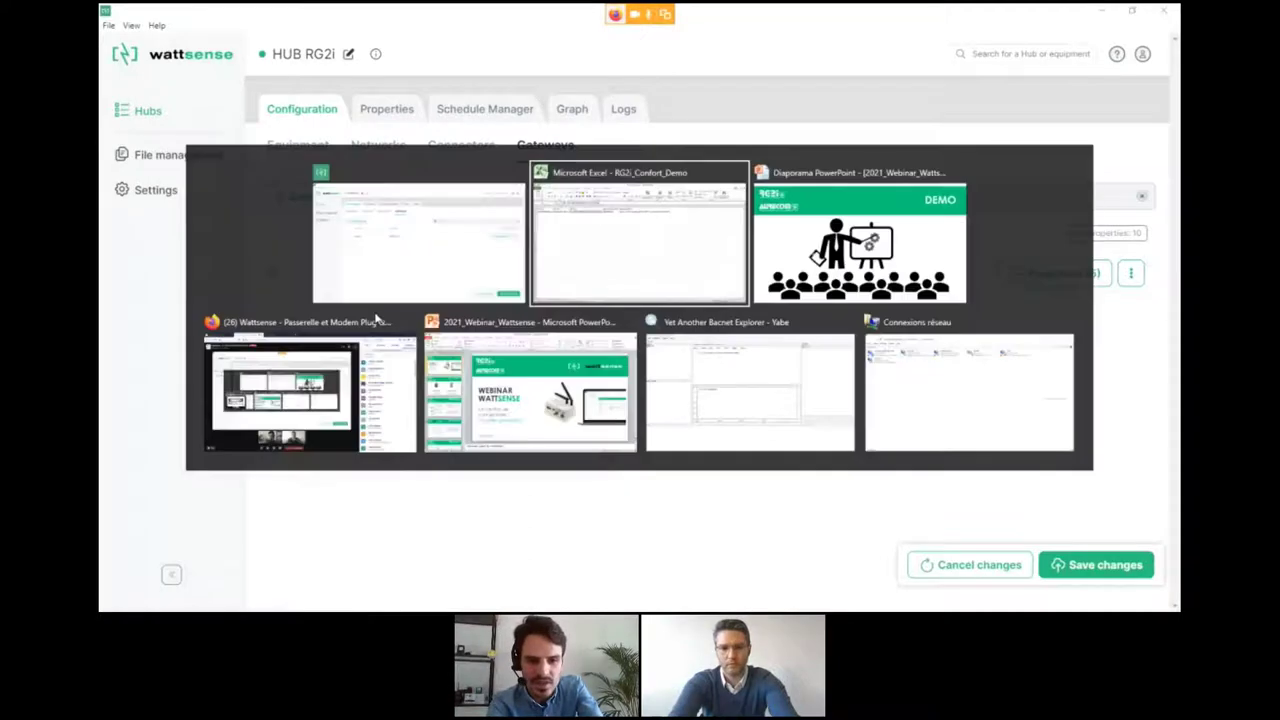
click(761, 406)
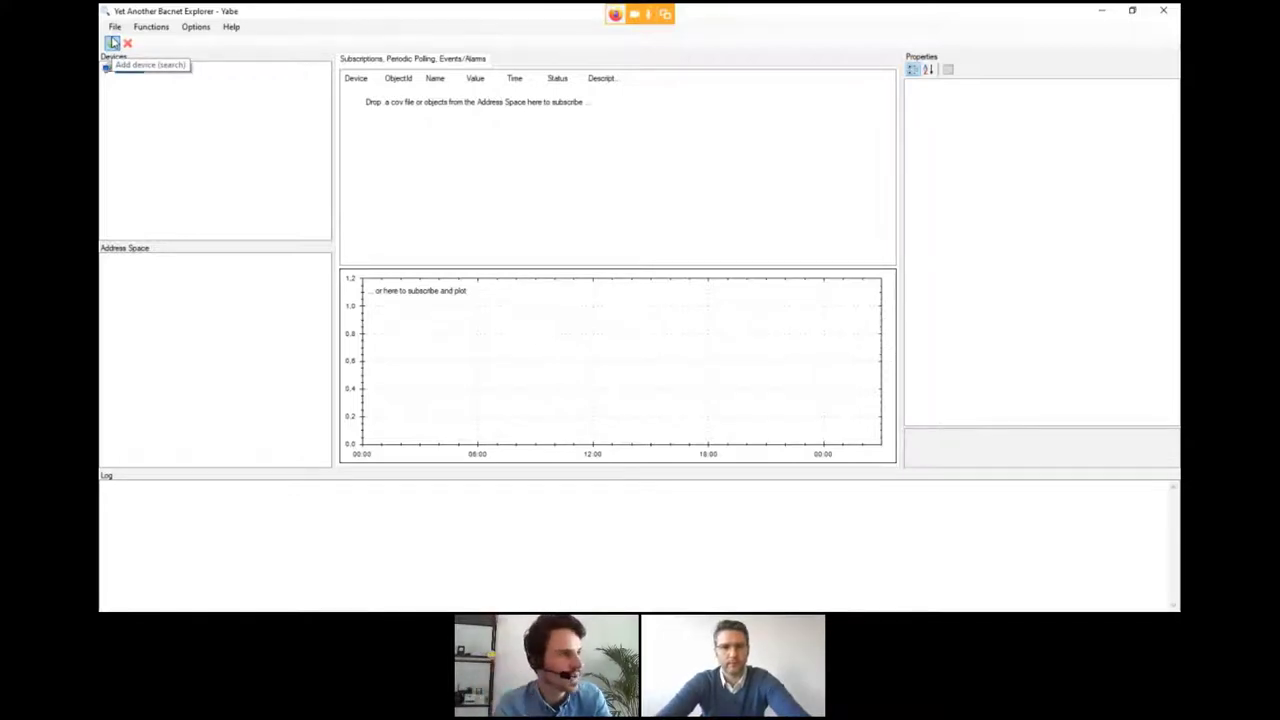
click(113, 43)
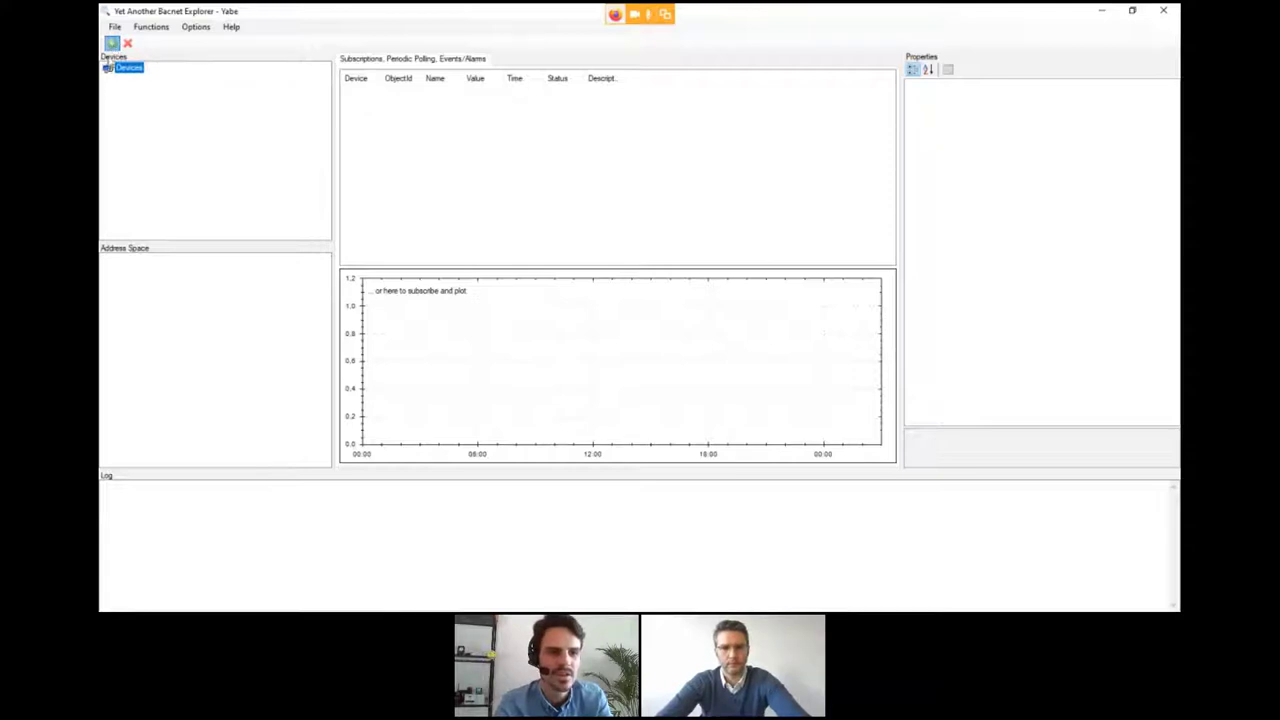
click(113, 44)
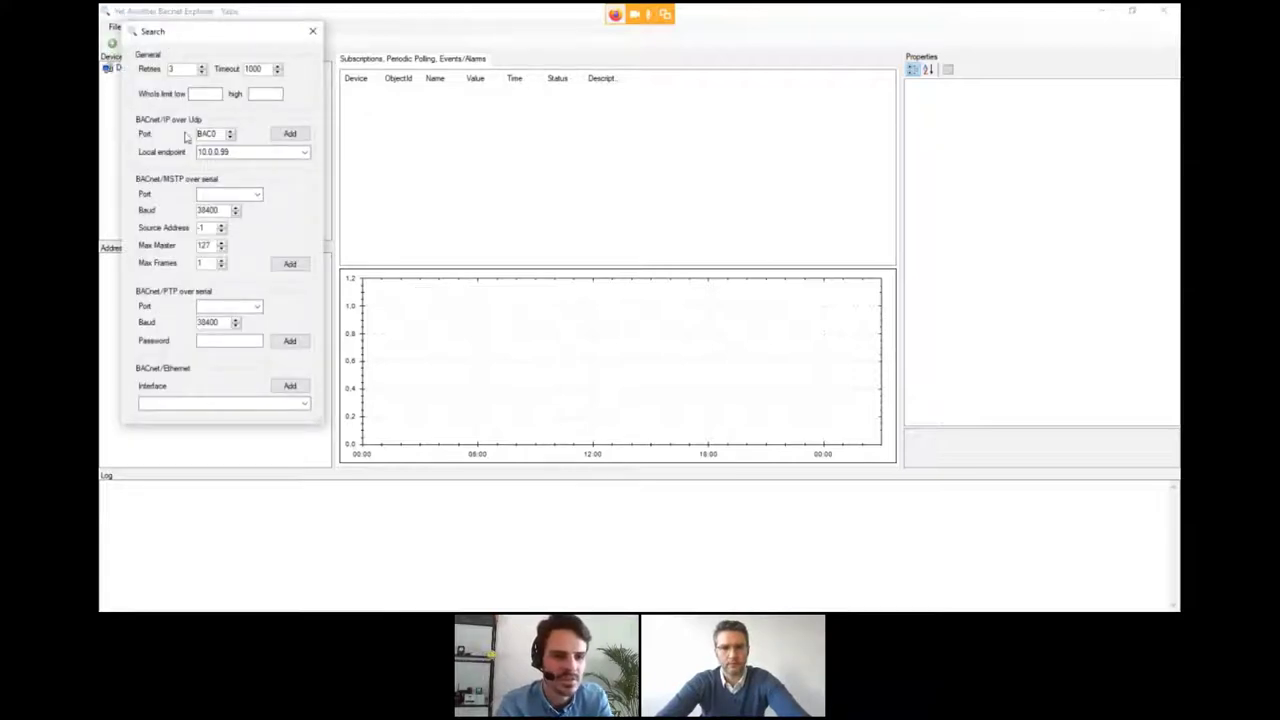
click(294, 140)
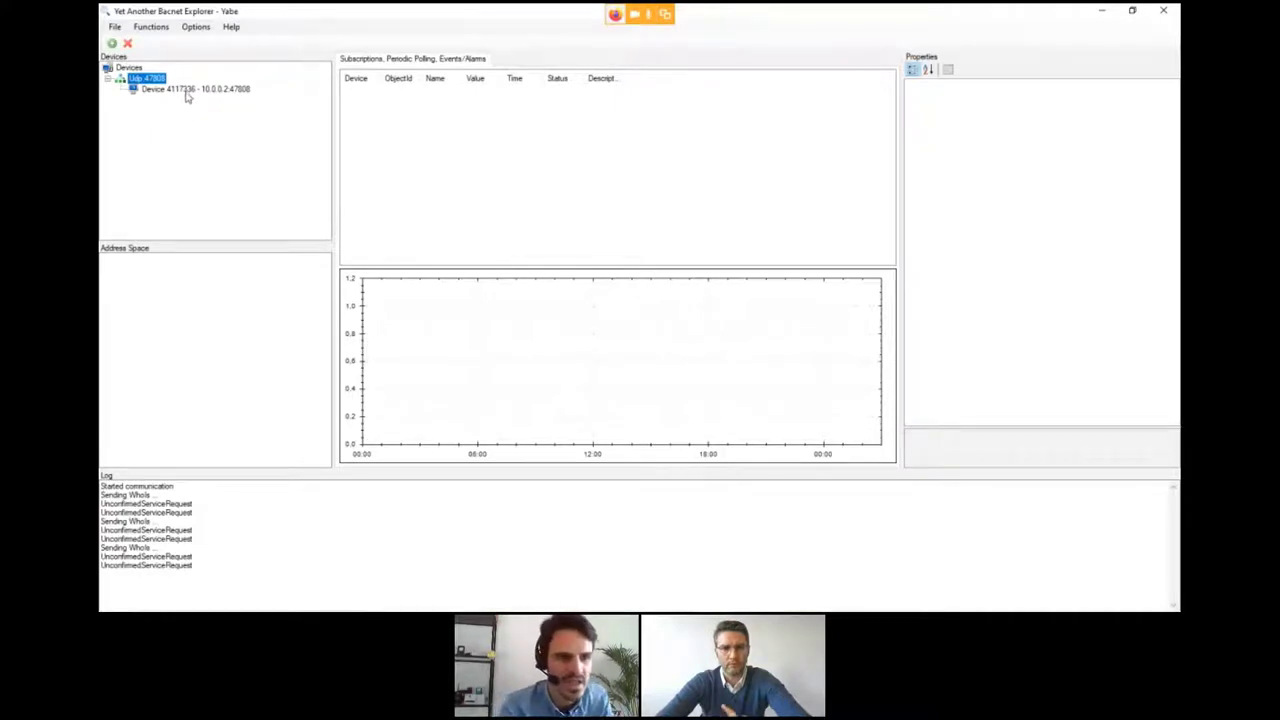
Step: Load the discovered BACnet gateway device and examine the properties of its analog inputs 1 to 5
click(194, 92)
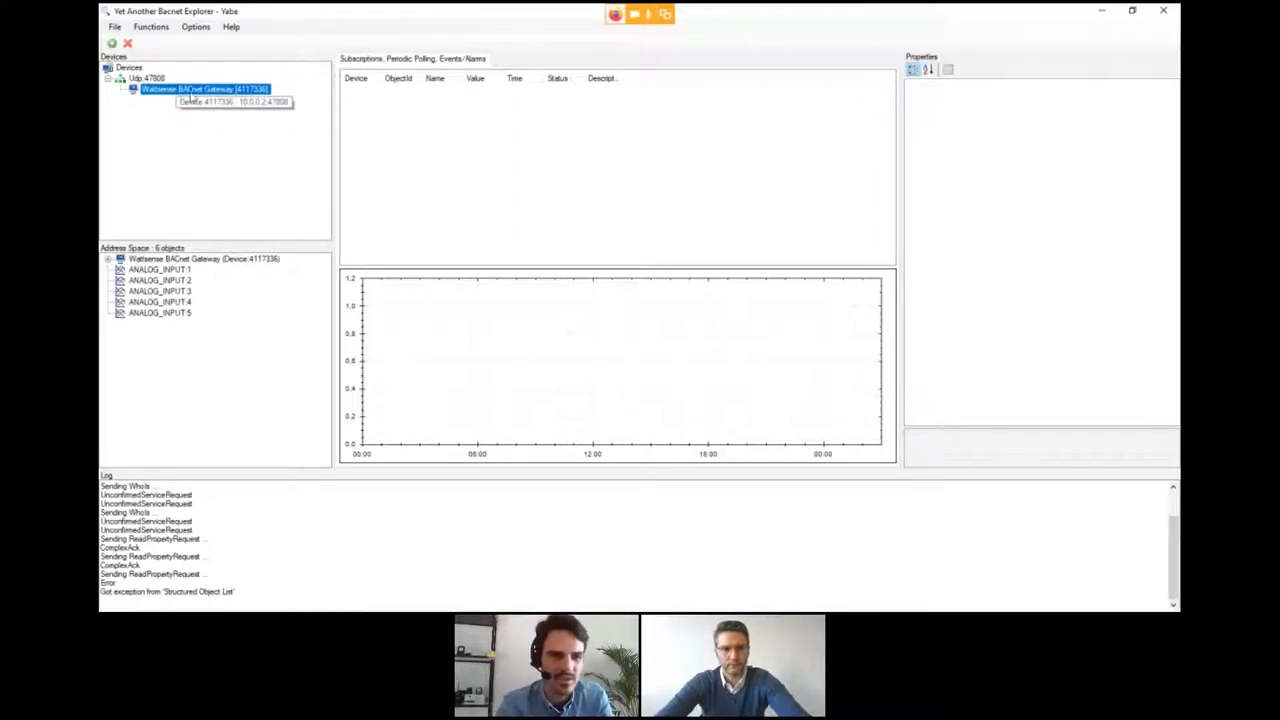
click(187, 270)
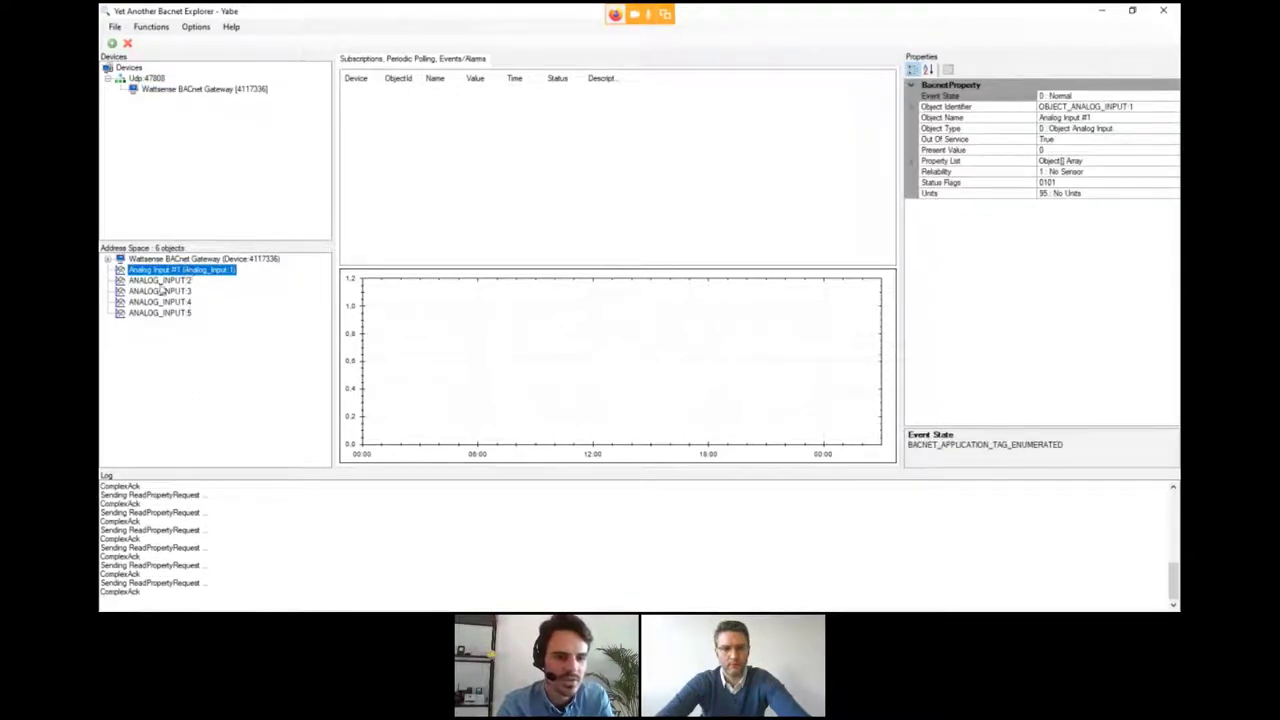
click(160, 281)
click(168, 291)
click(172, 302)
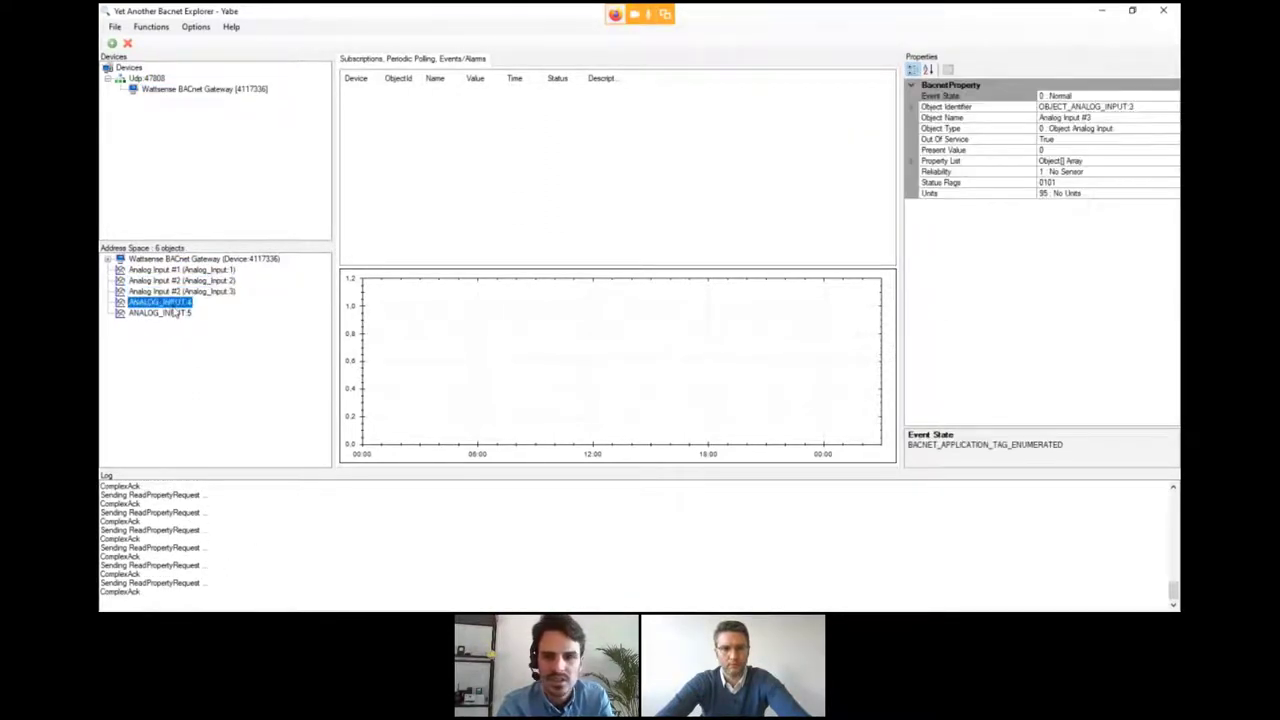
click(176, 314)
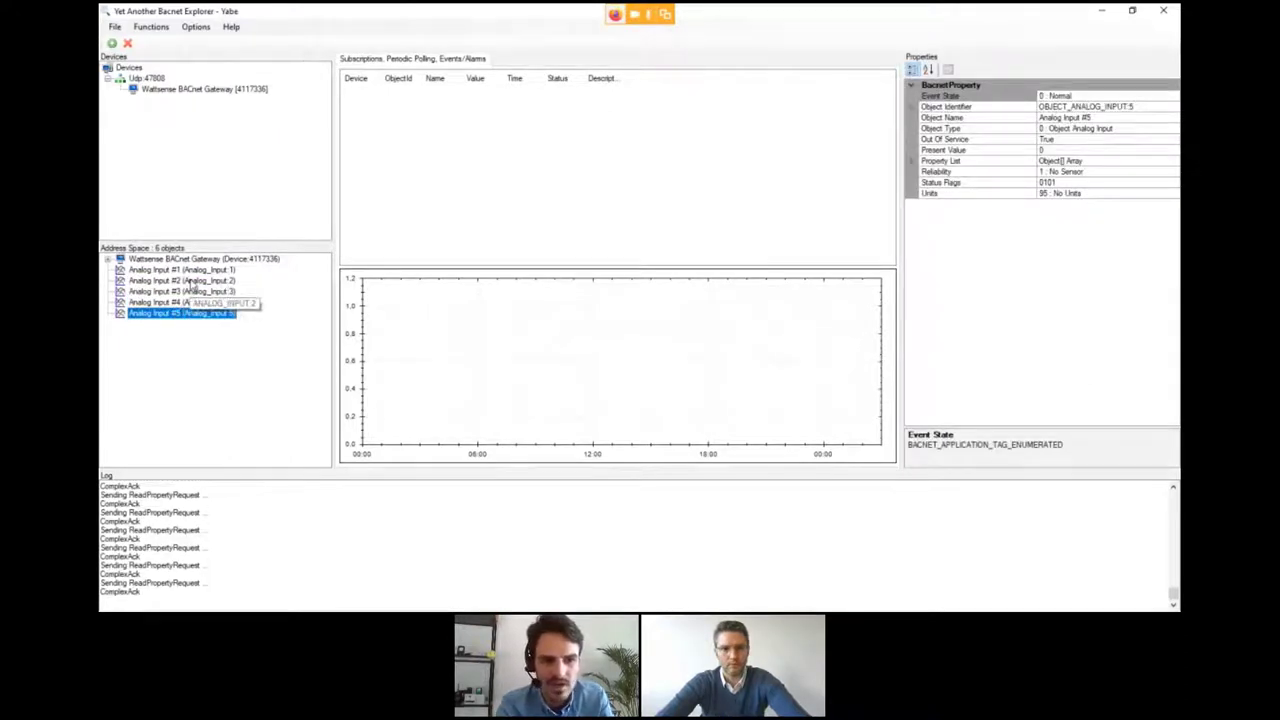
click(186, 274)
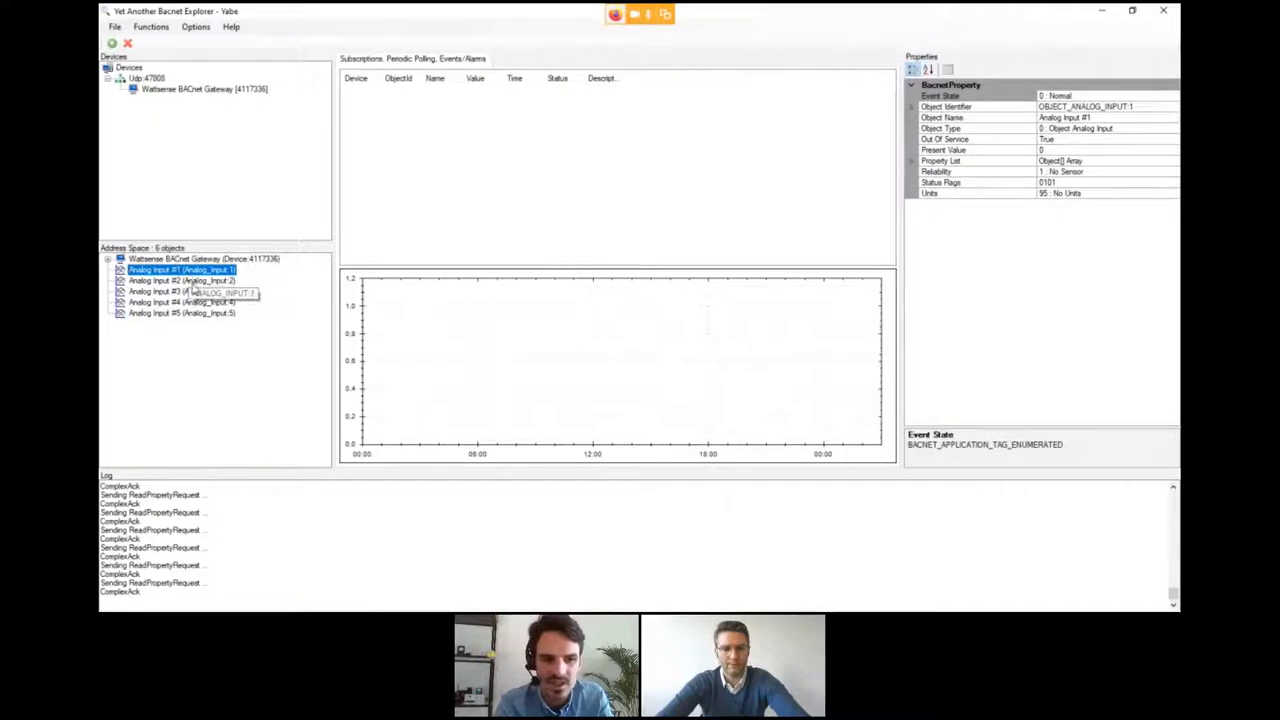
click(194, 285)
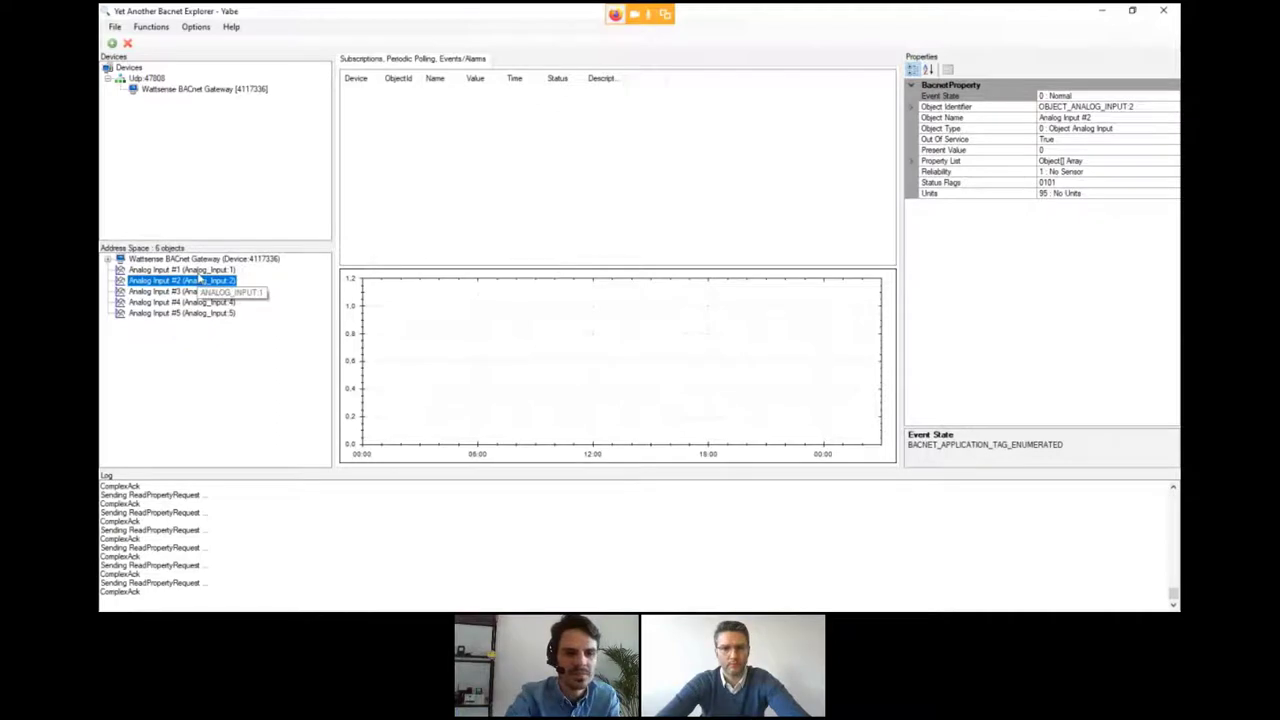
key(Up)
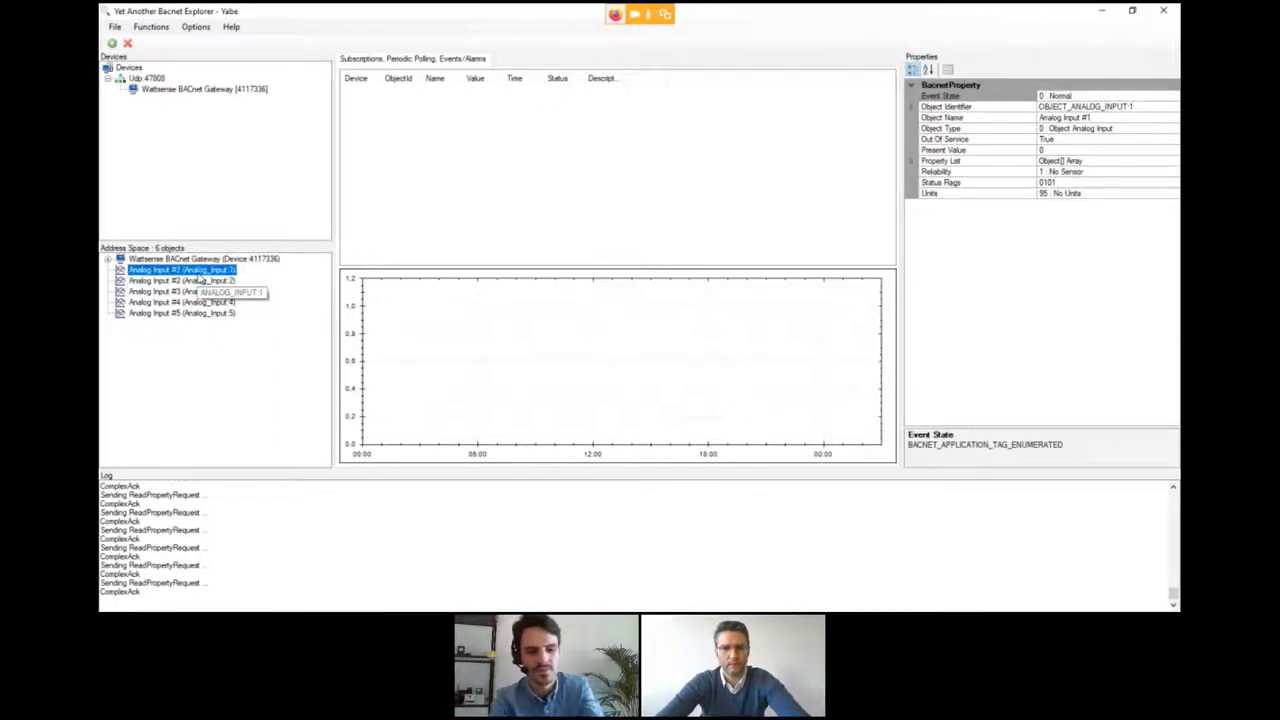
Step: Switch to the Wattsense console and check HUB RG2i's equipment list and the last values of all its properties
key(alt+Tab)
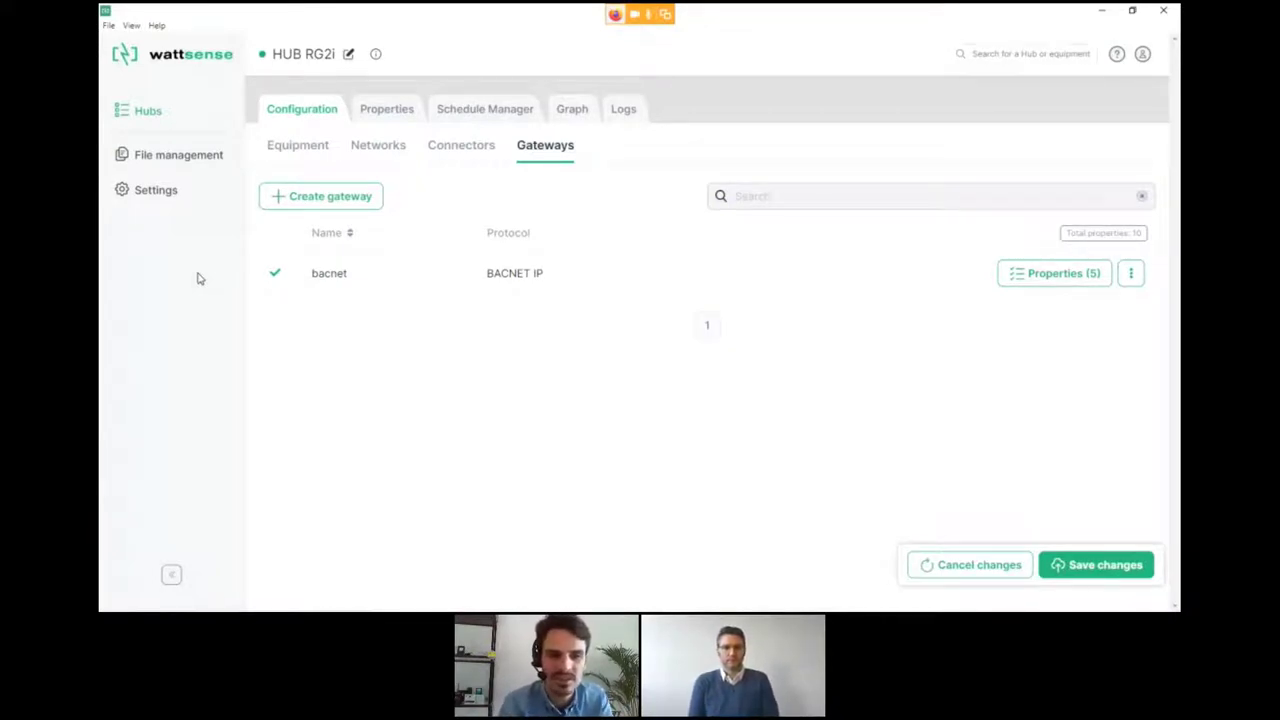
click(315, 162)
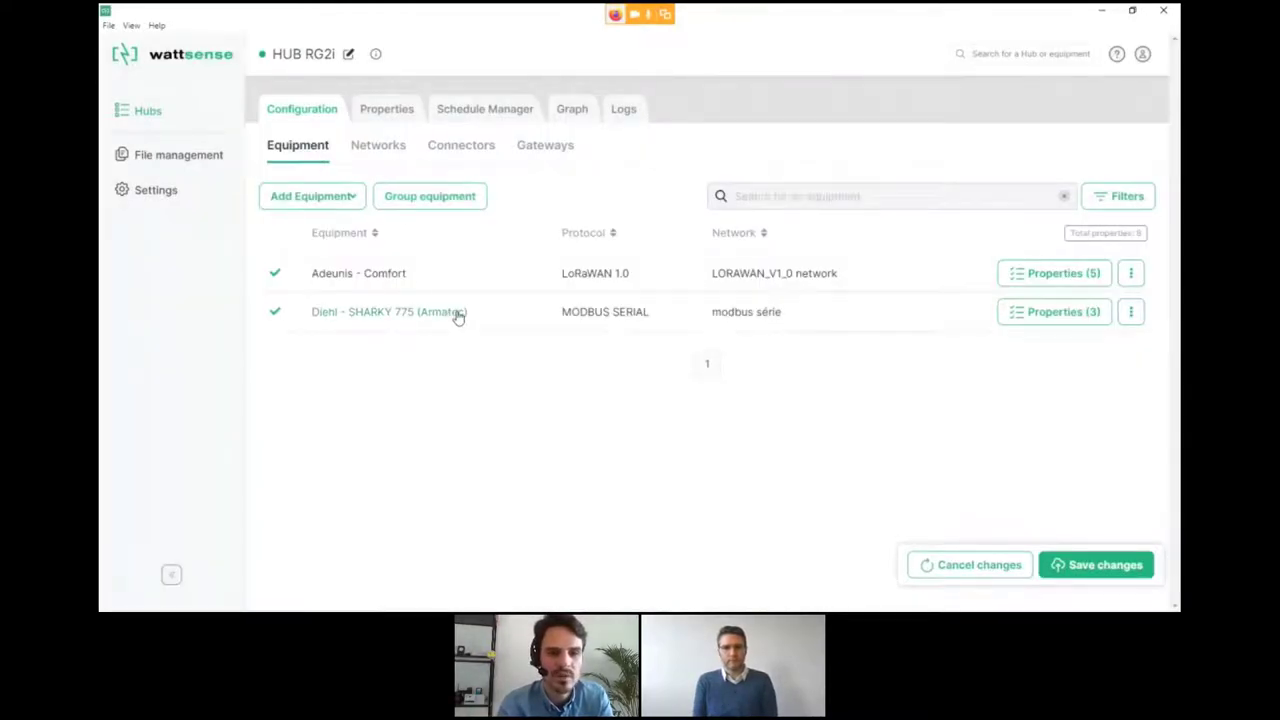
click(384, 112)
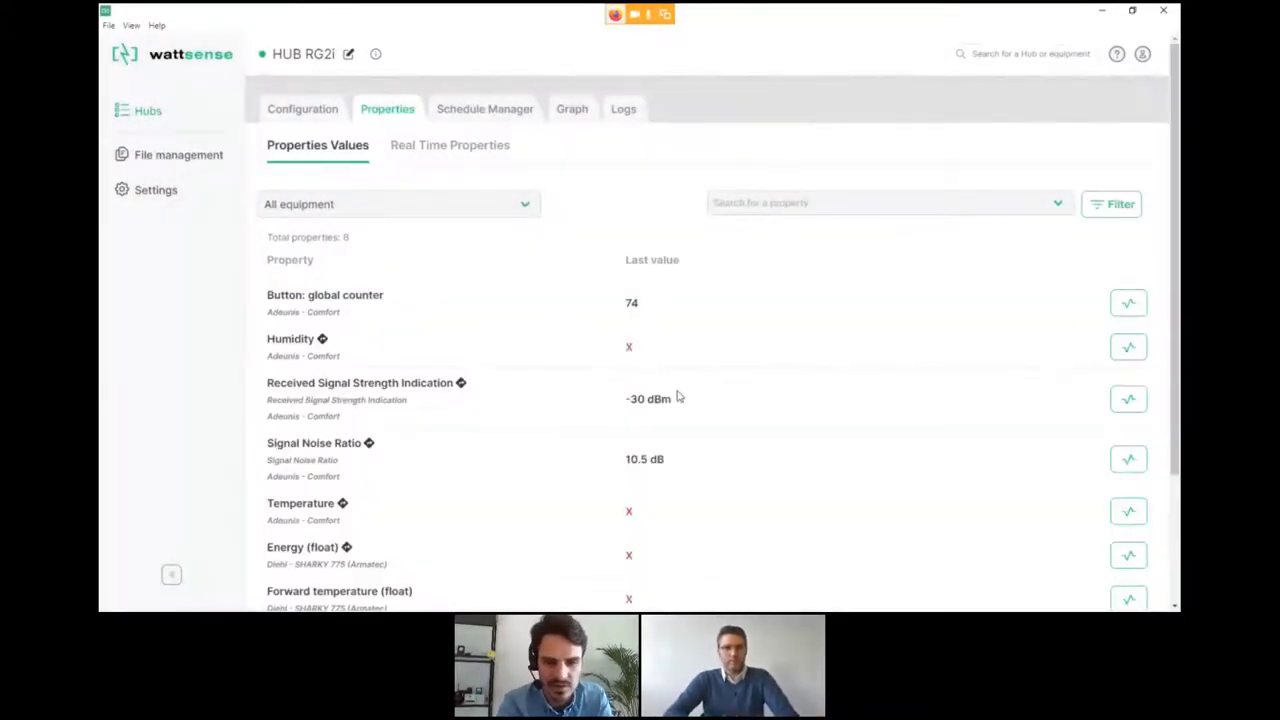
scroll(677, 397, down, 3)
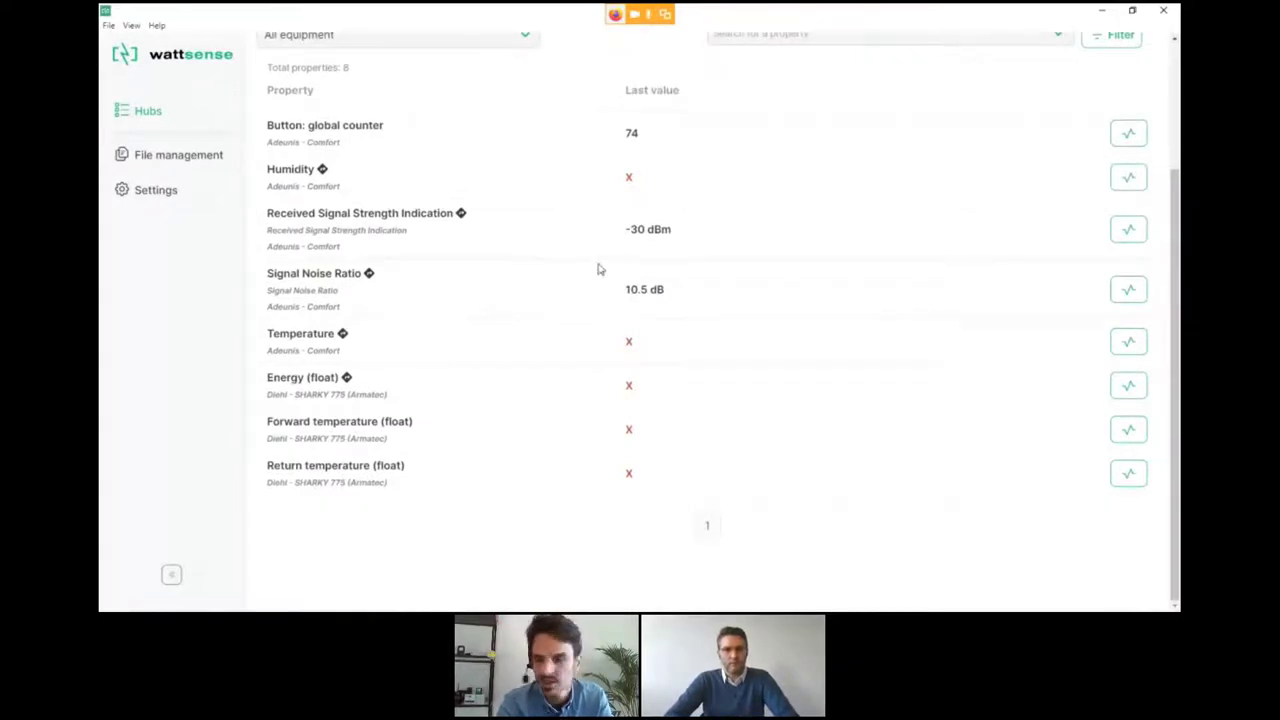
scroll(537, 330, up, 3)
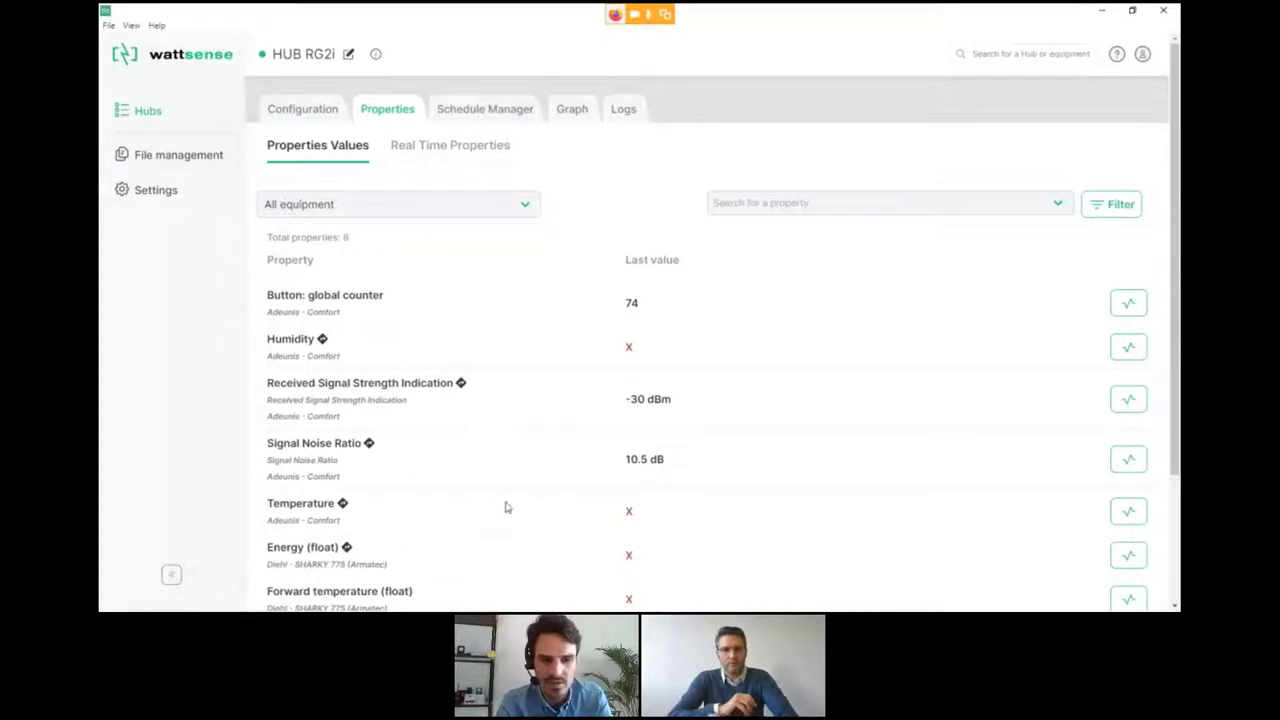
Step: Graph the Adeunis - Comfort Humidity property for Jan 25, 2021 - Jan 26, 2021, and remove it from the graph
click(568, 112)
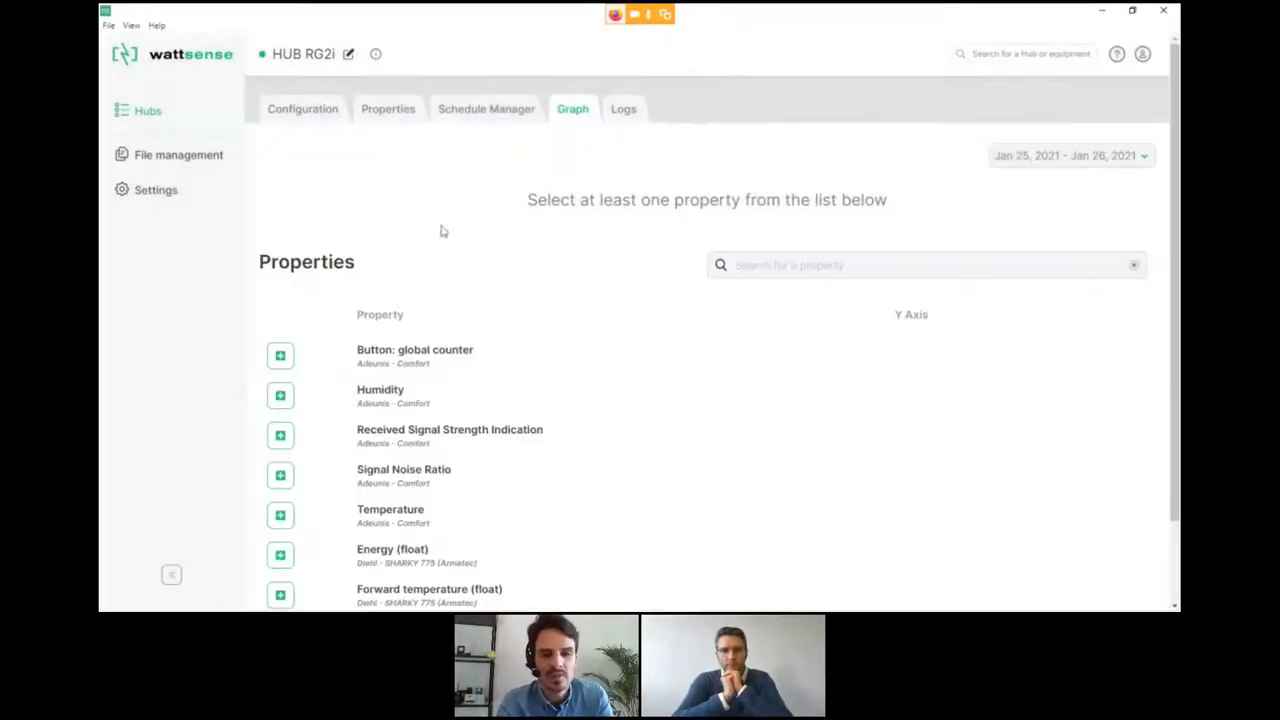
scroll(420, 277, down, 1)
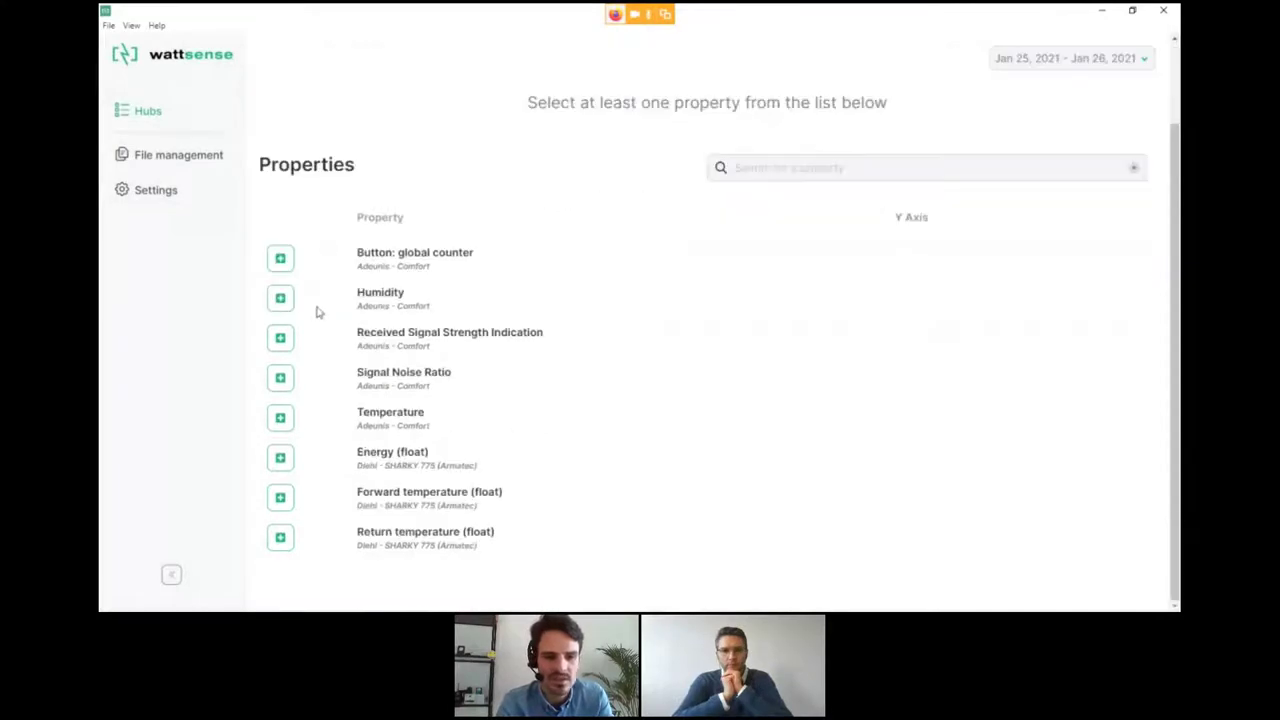
click(281, 298)
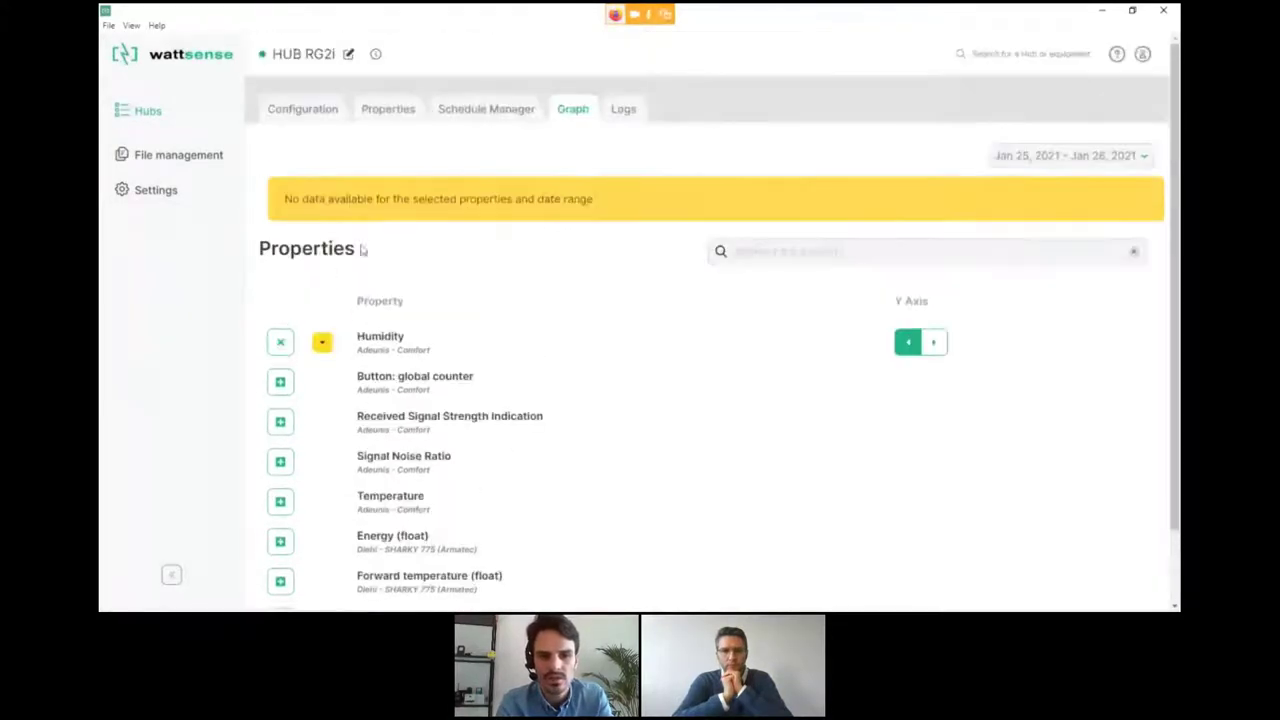
click(289, 351)
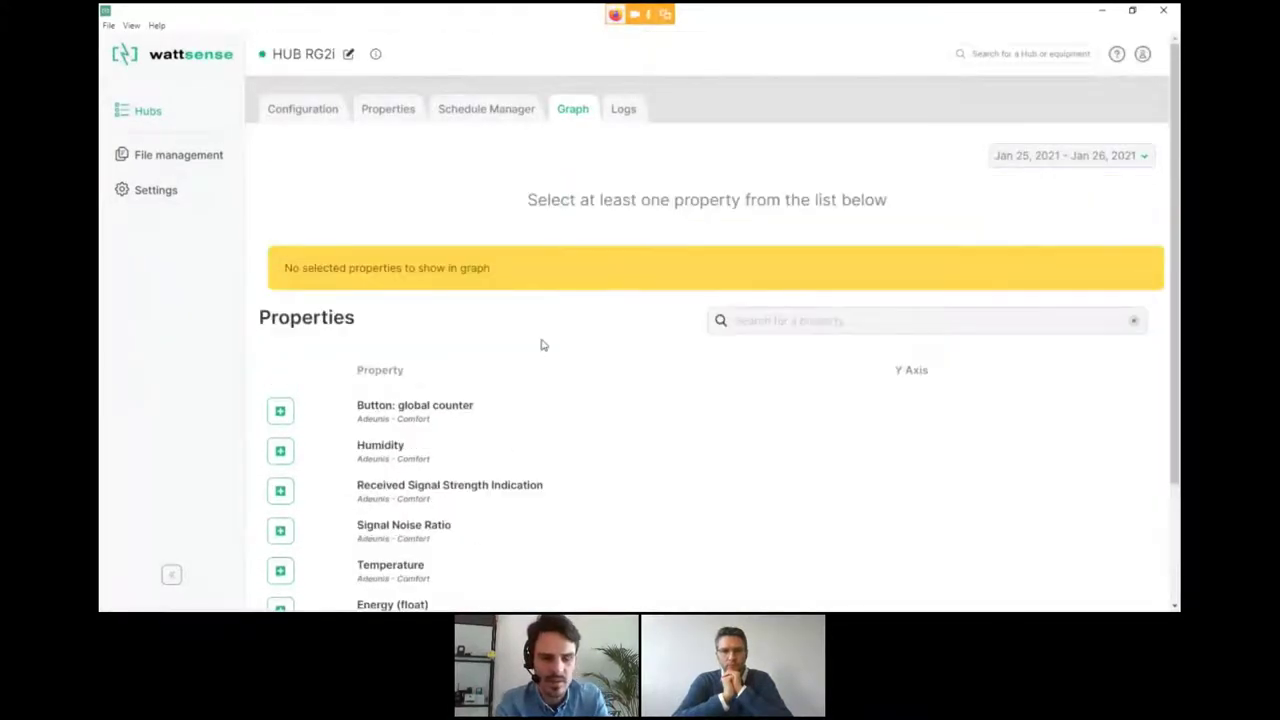
scroll(540, 345, down, 2)
scroll(540, 345, up, 2)
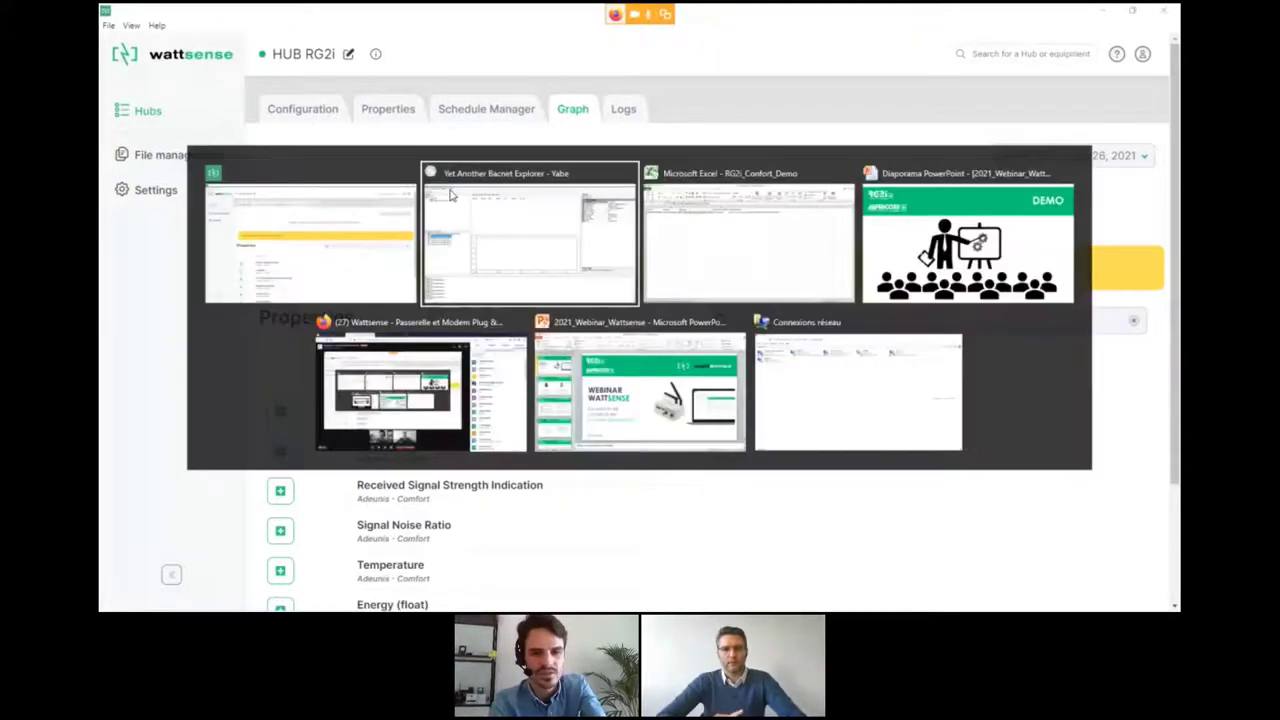
Step: Switch to the Wattsense console in Firefox, log in to the demo account with its password, and dismiss the release notice
key(alt+Tab)
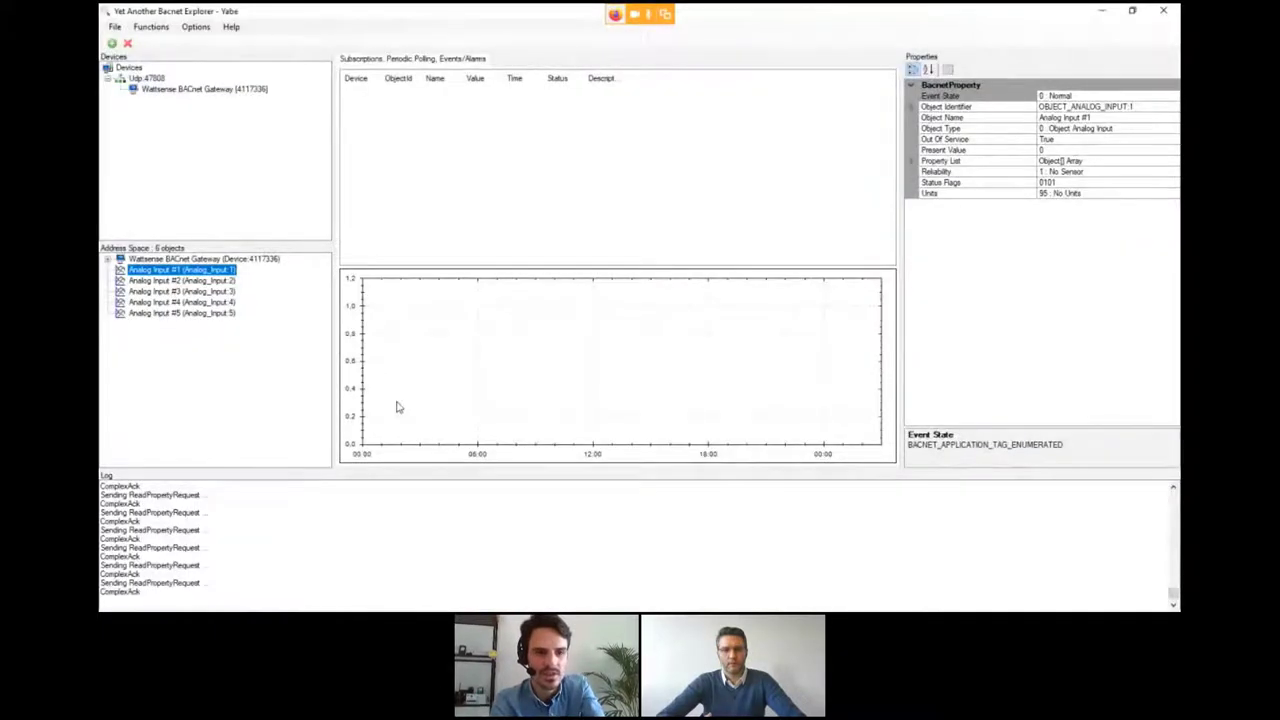
key(alt+Tab)
click(405, 375)
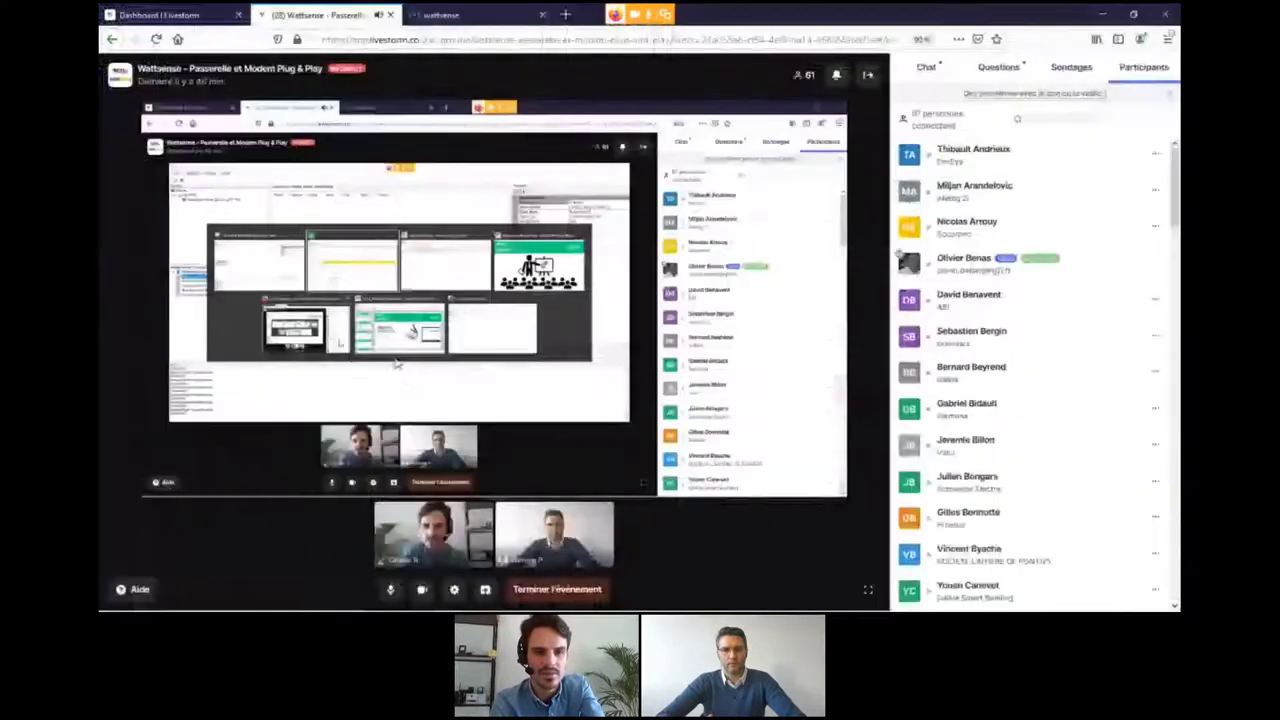
click(443, 14)
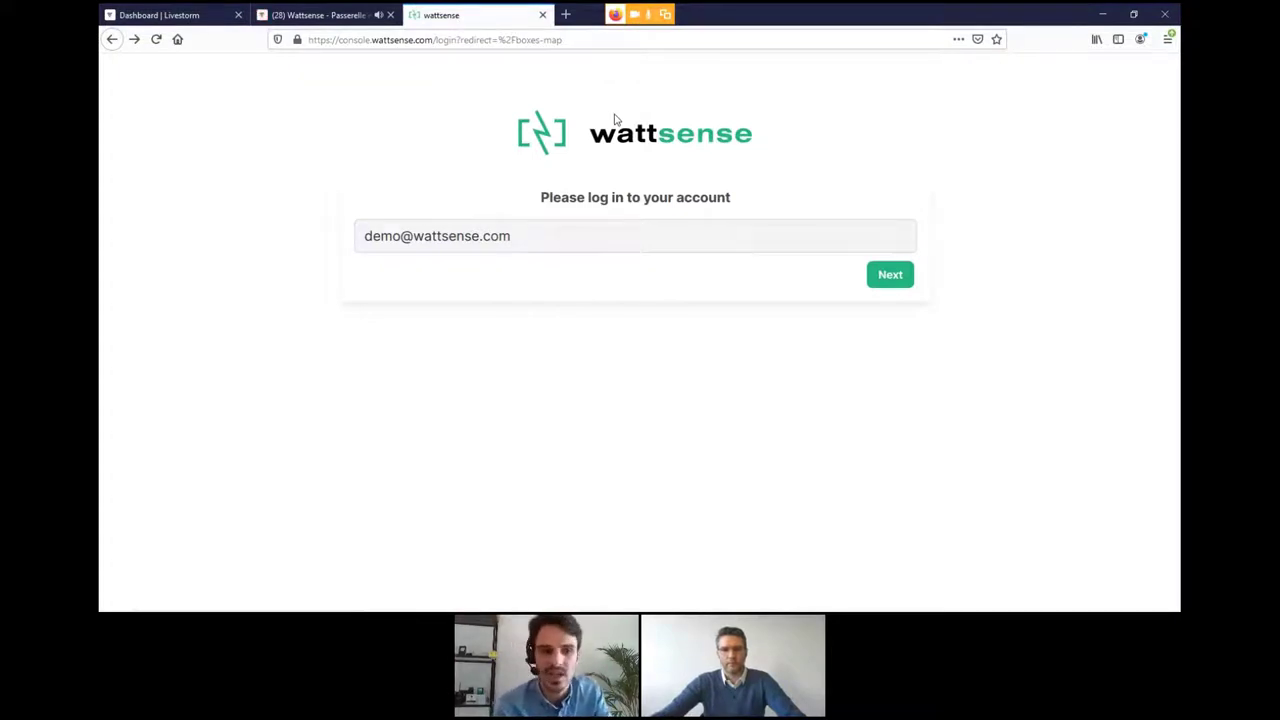
click(878, 277)
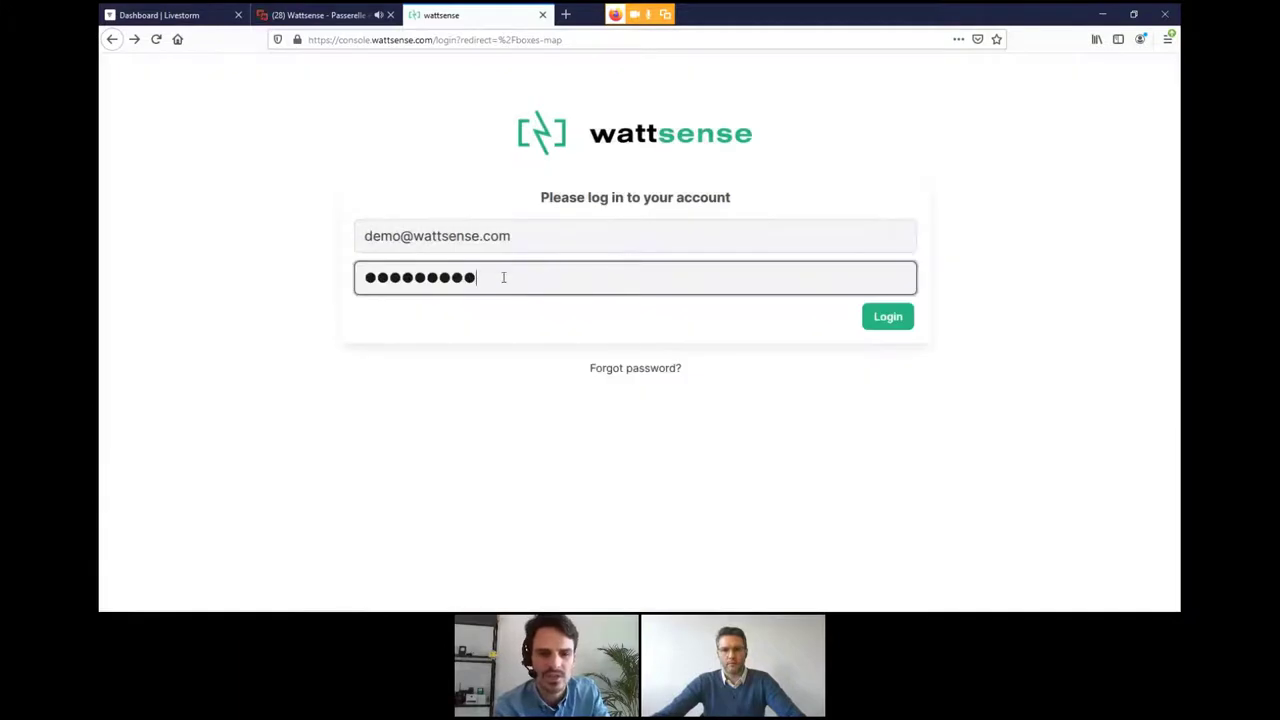
click(889, 318)
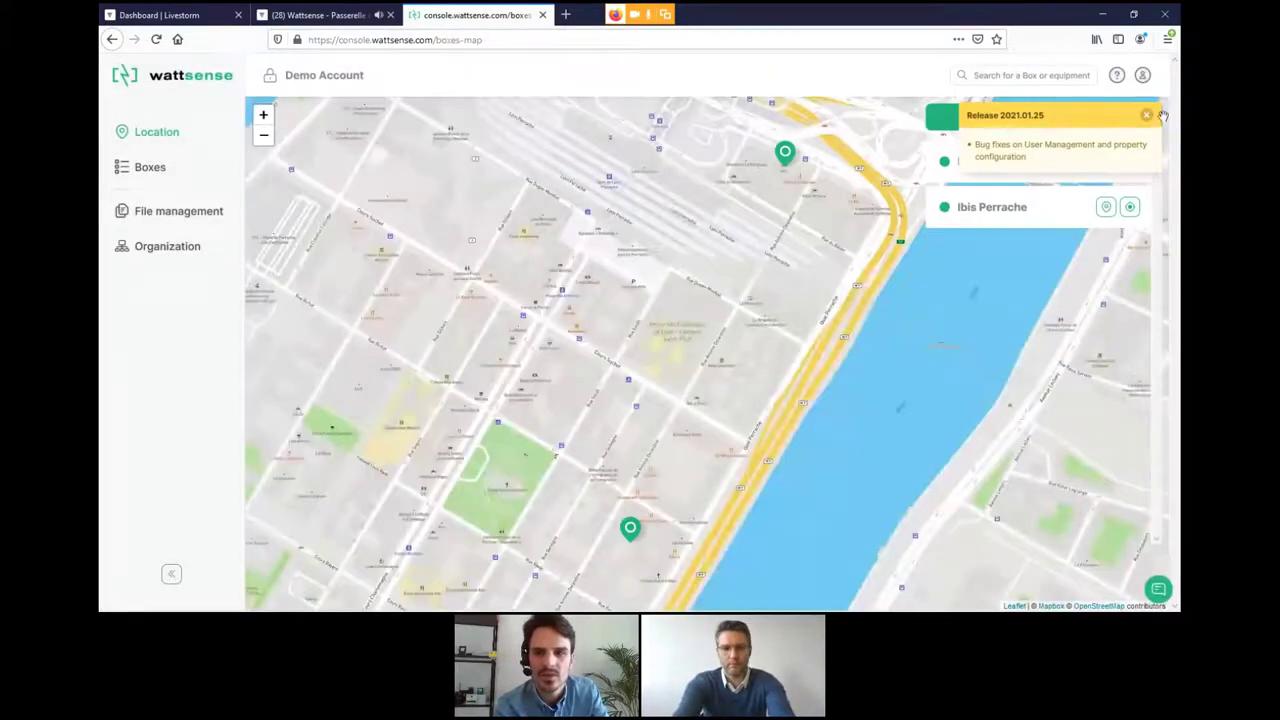
click(1147, 115)
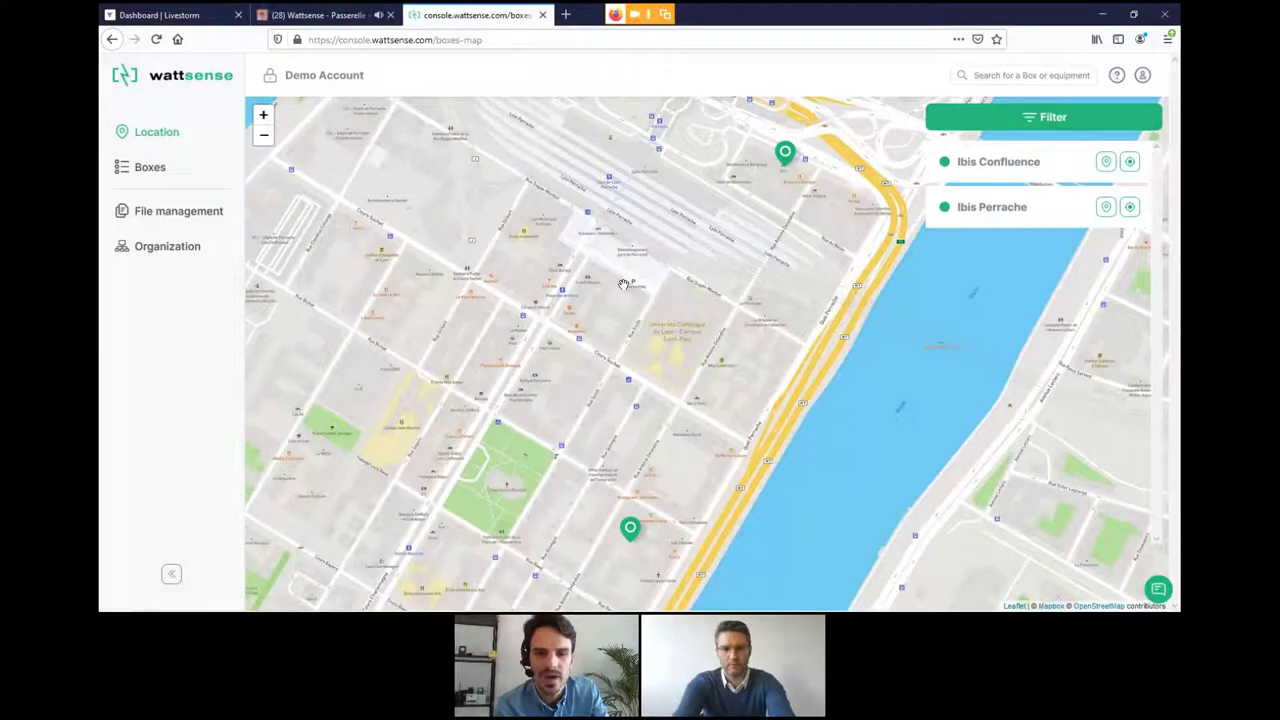
key(ctrl+minus)
key(ctrl+minus)
key(ctrl+minus)
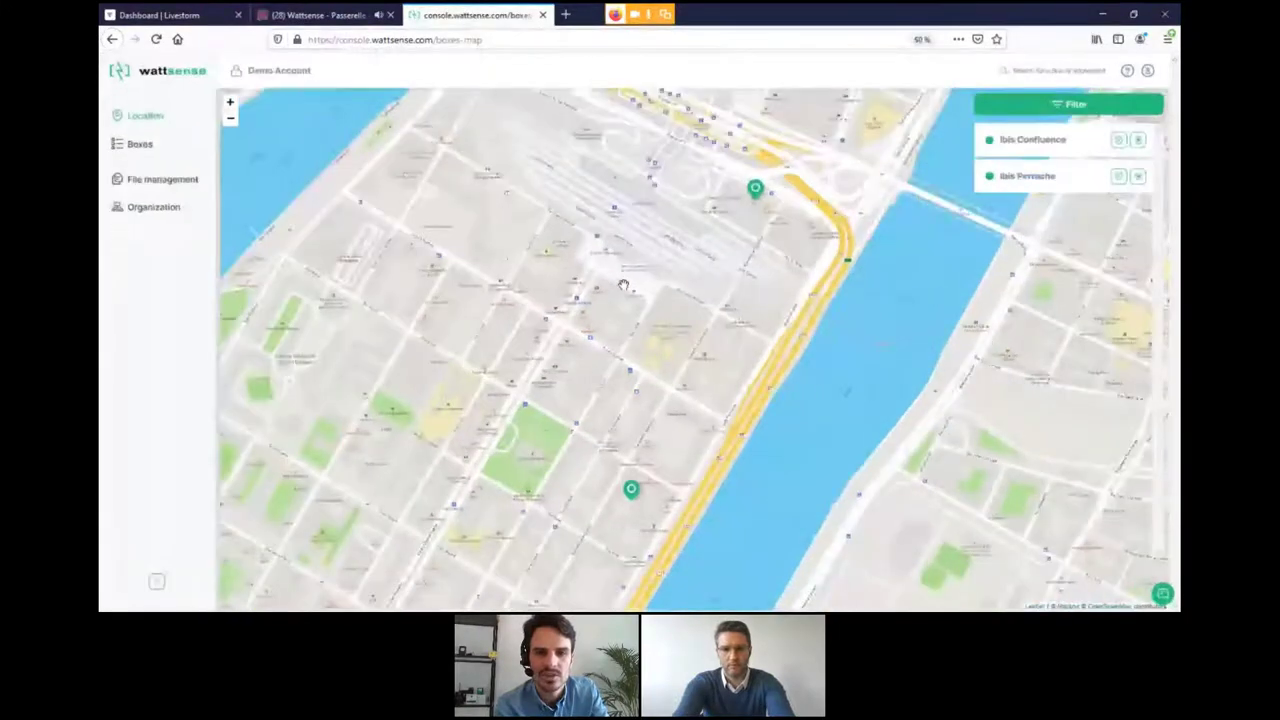
key(ctrl+minus)
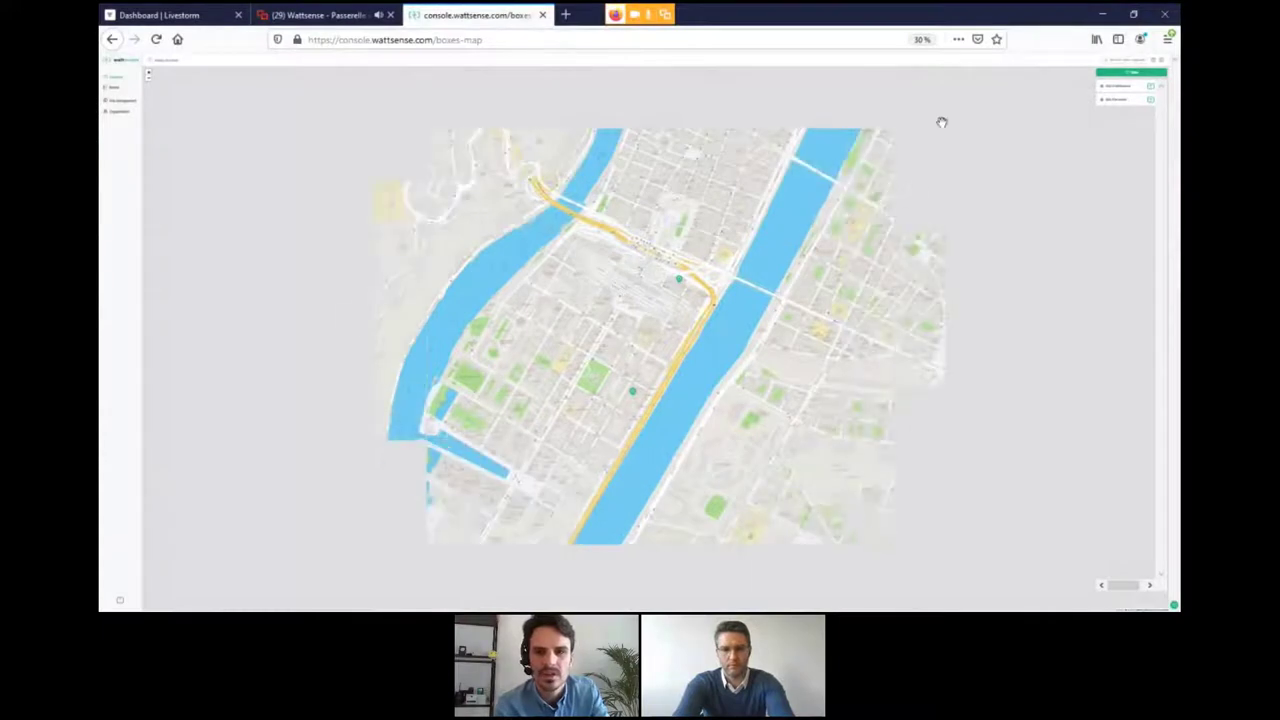
click(1096, 39)
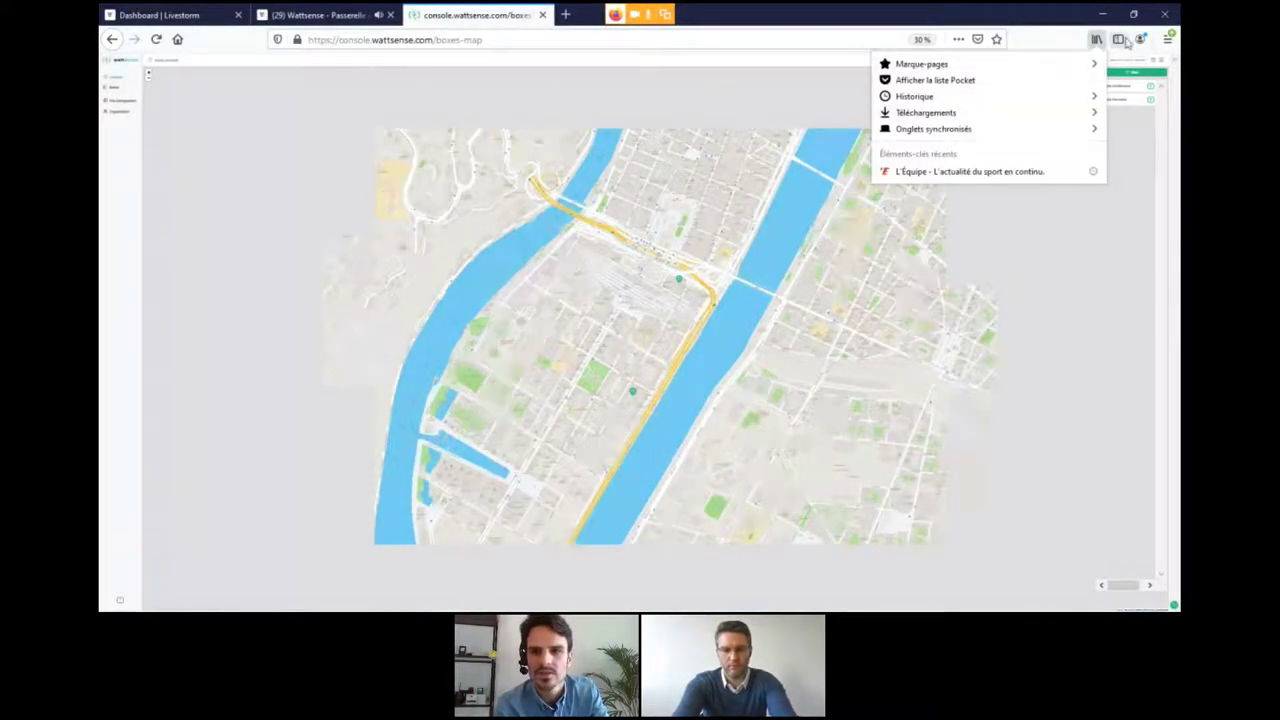
click(1167, 39)
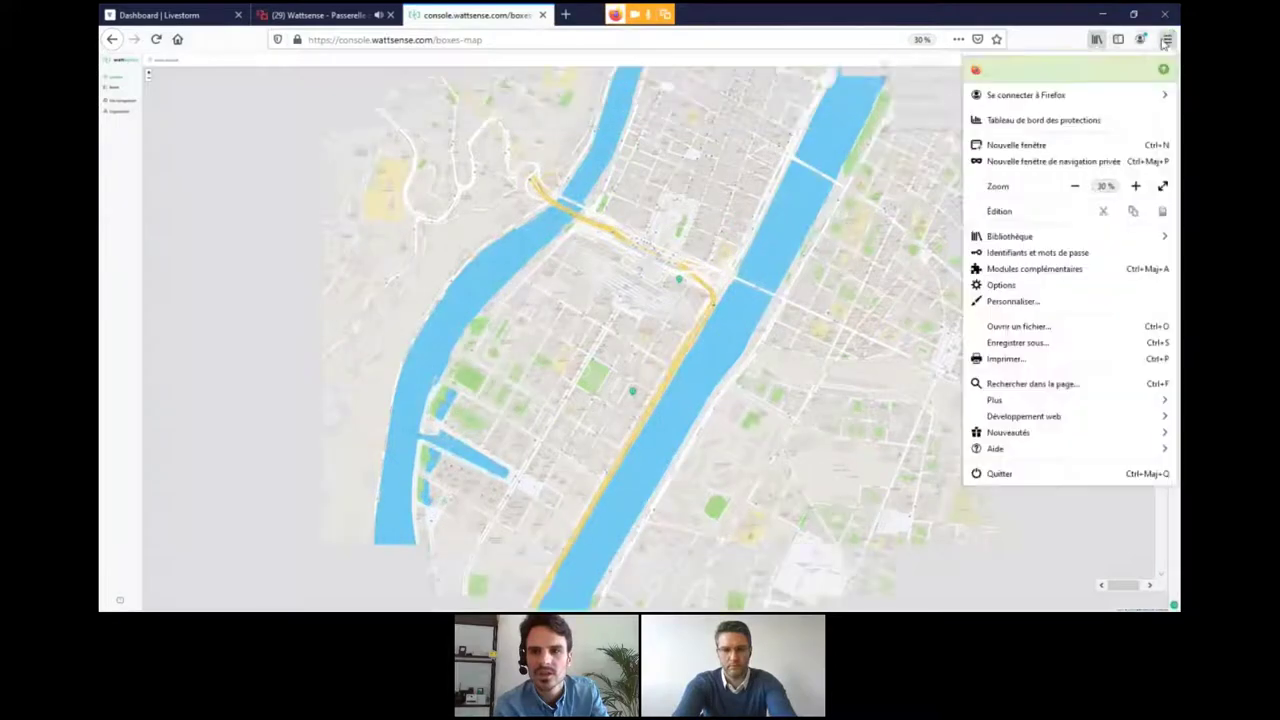
click(1135, 186)
click(1135, 186)
click(1135, 186)
click(1135, 186)
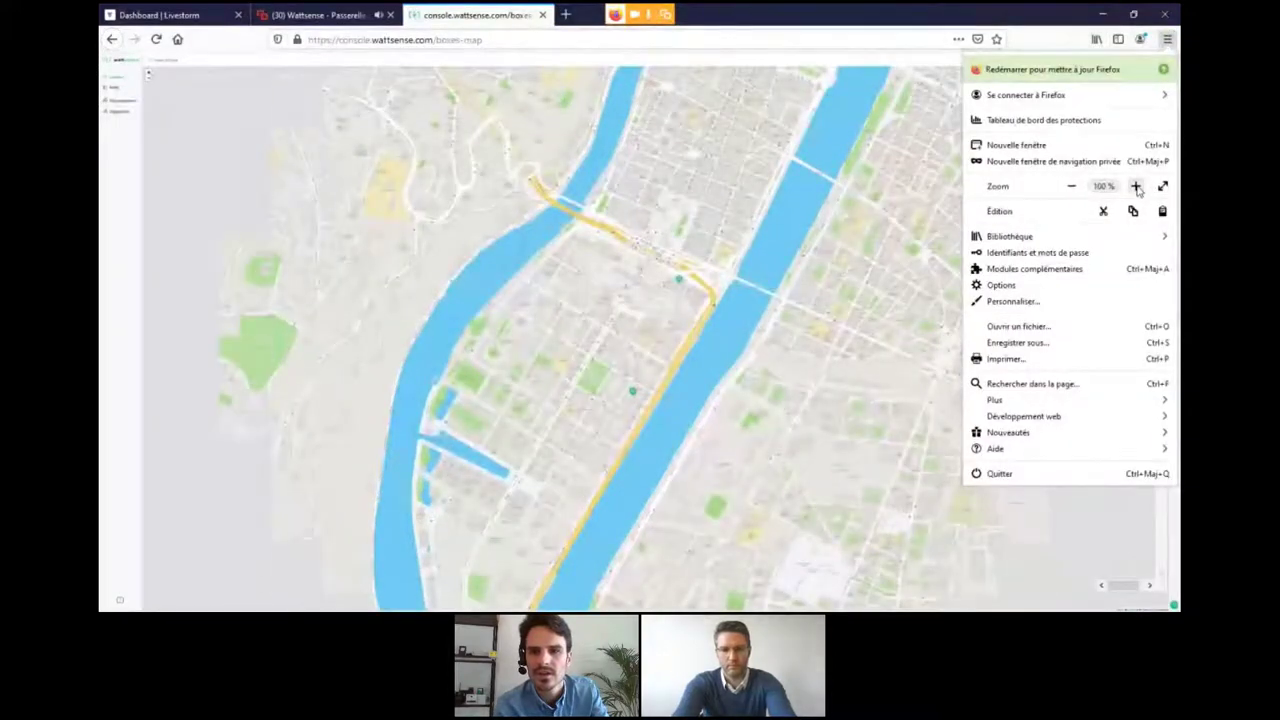
click(1135, 186)
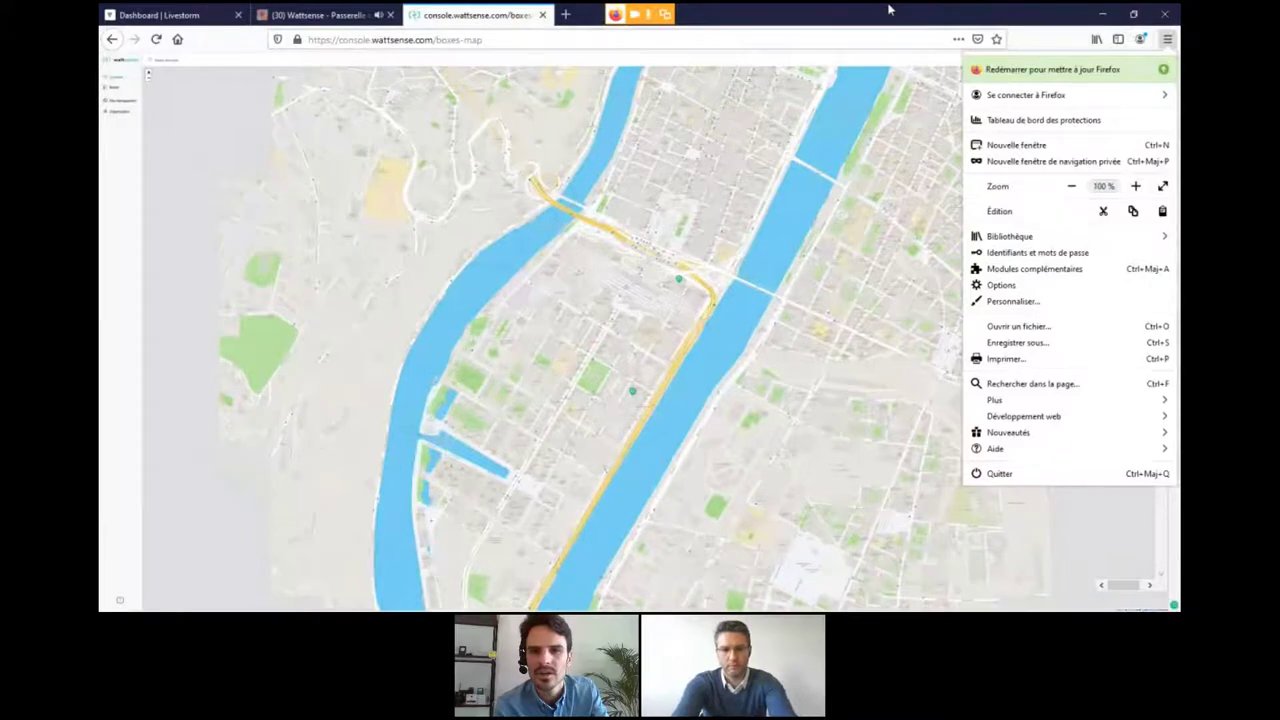
key(Escape)
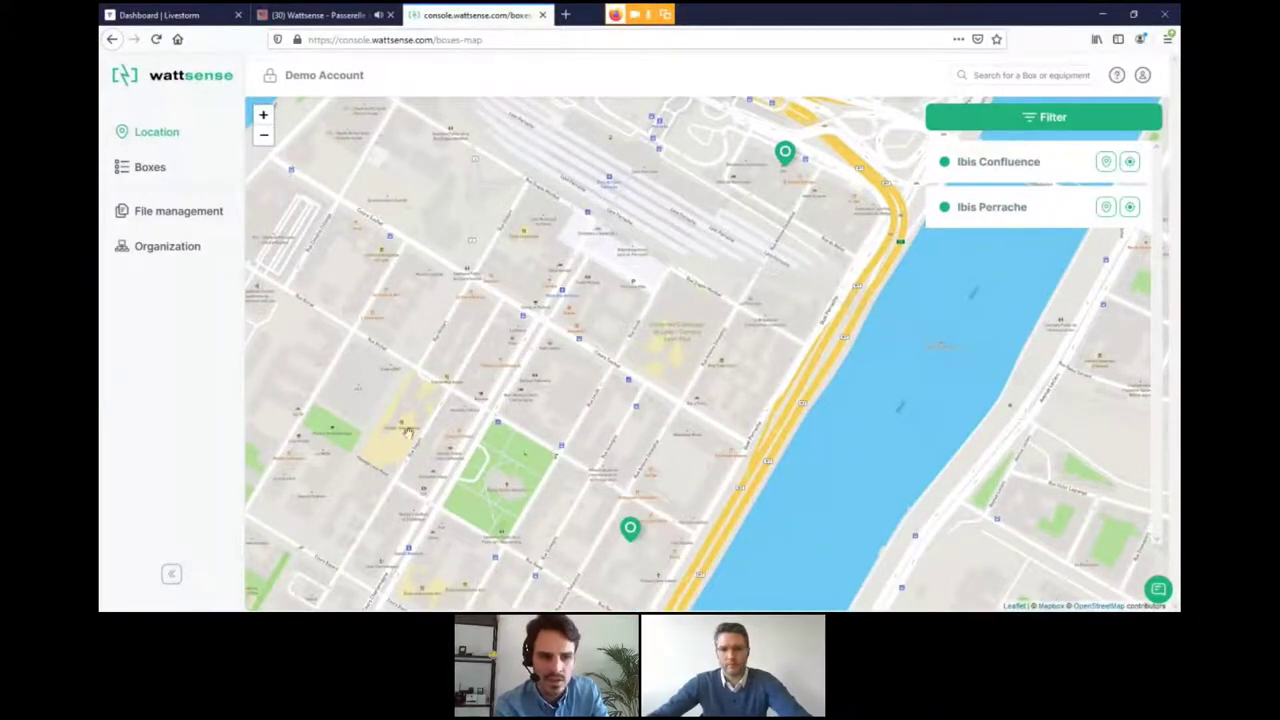
Step: Open the Ibis Confluence box from the map and list the properties of Pompe à chaleur réversible - Aermec
click(629, 529)
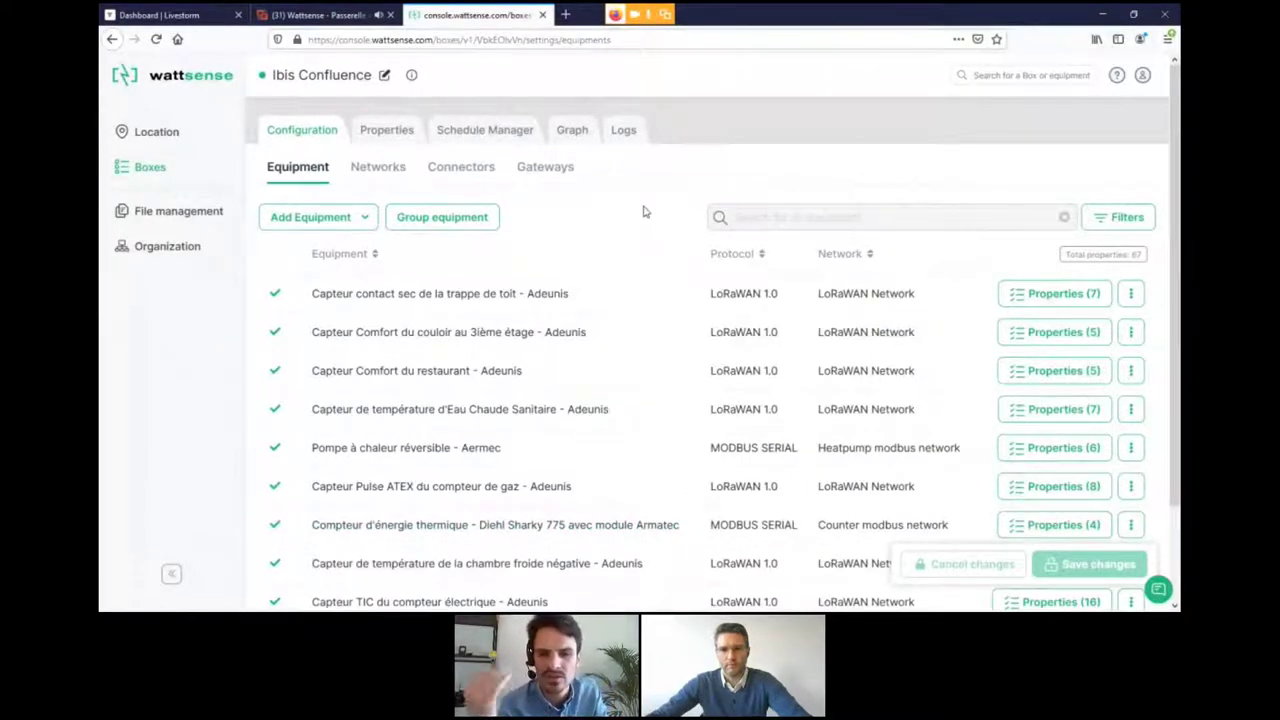
scroll(645, 212, down, 2)
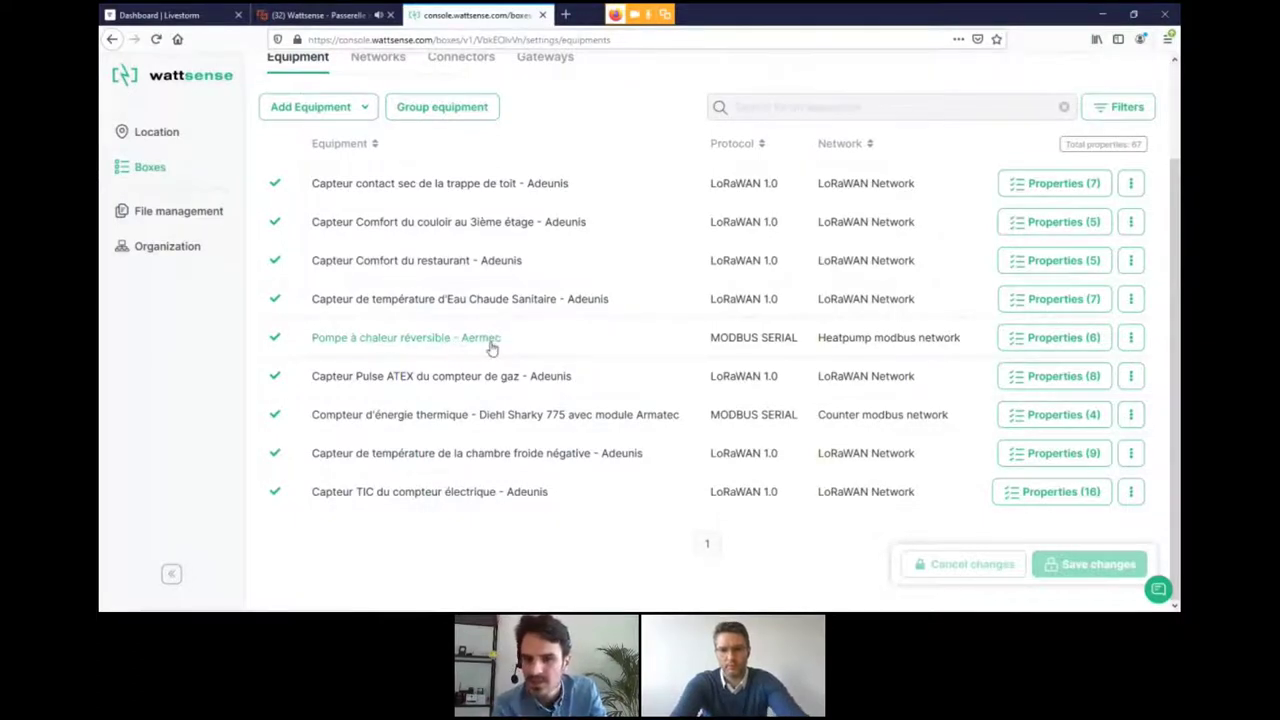
click(1069, 337)
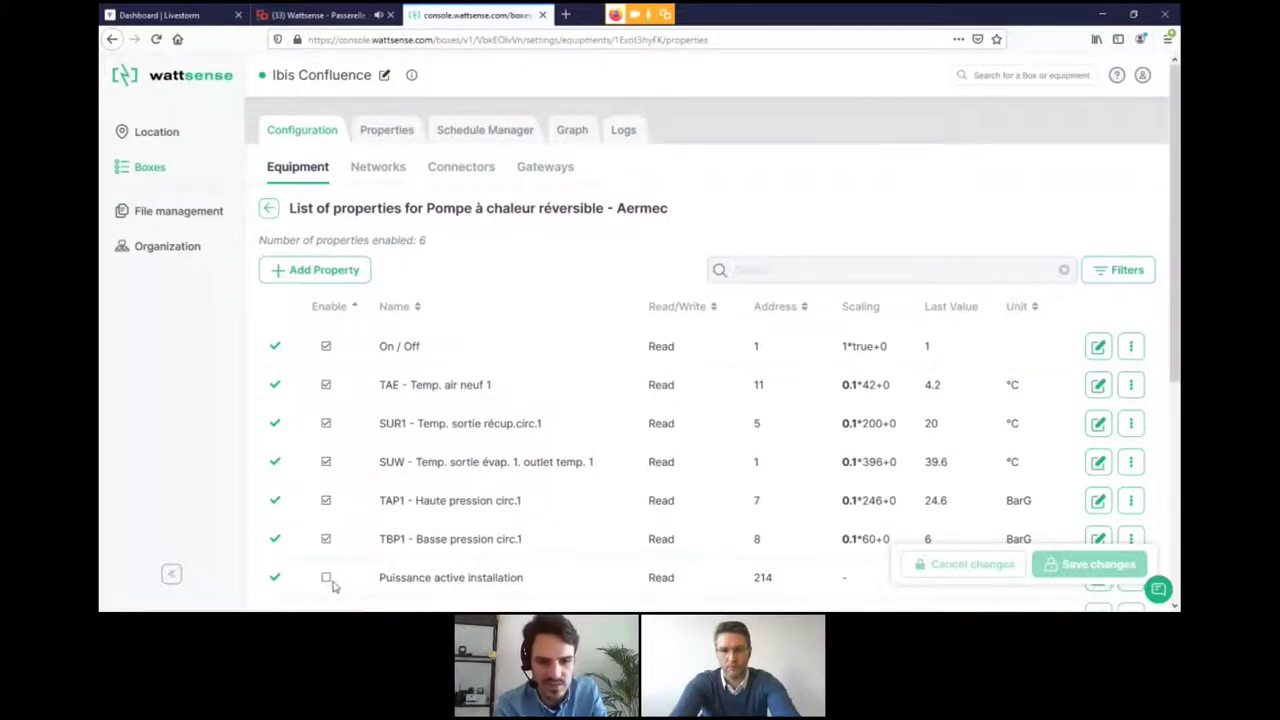
Step: Browse the equipment models offered by the configuration wizard, leave it without adding equipment, and check Ibis Confluence's gateways
click(268, 212)
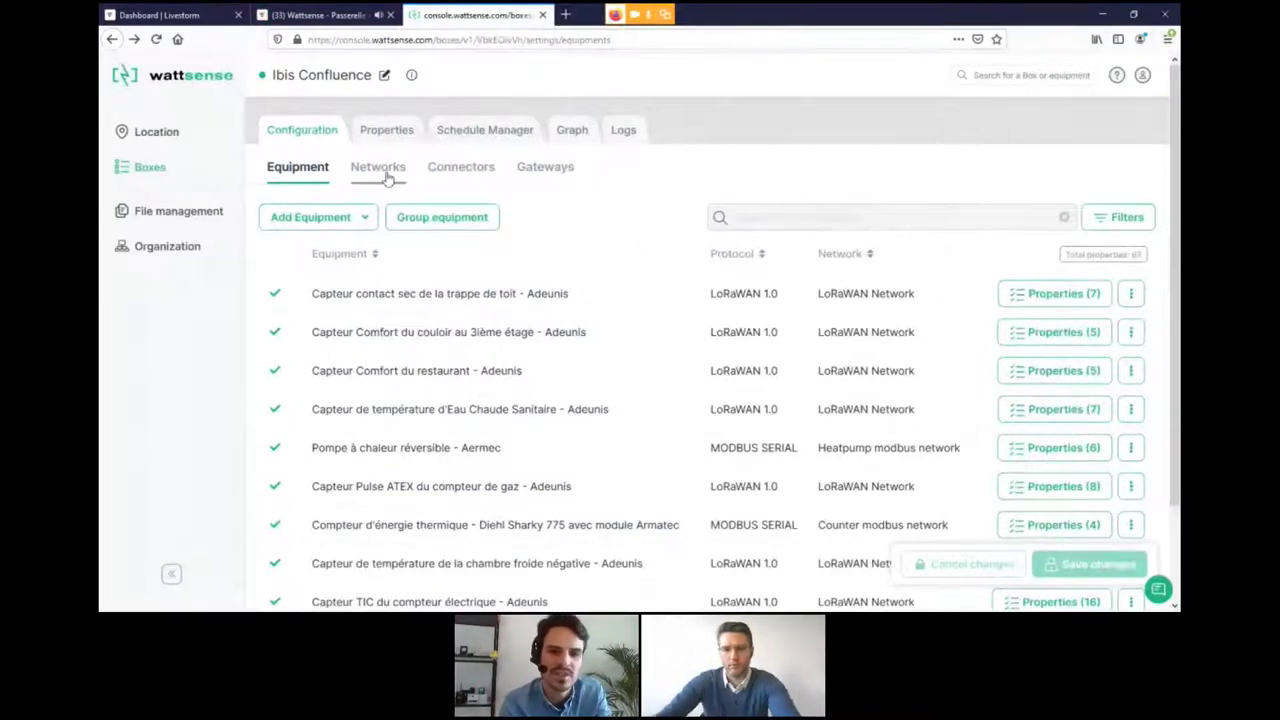
click(368, 219)
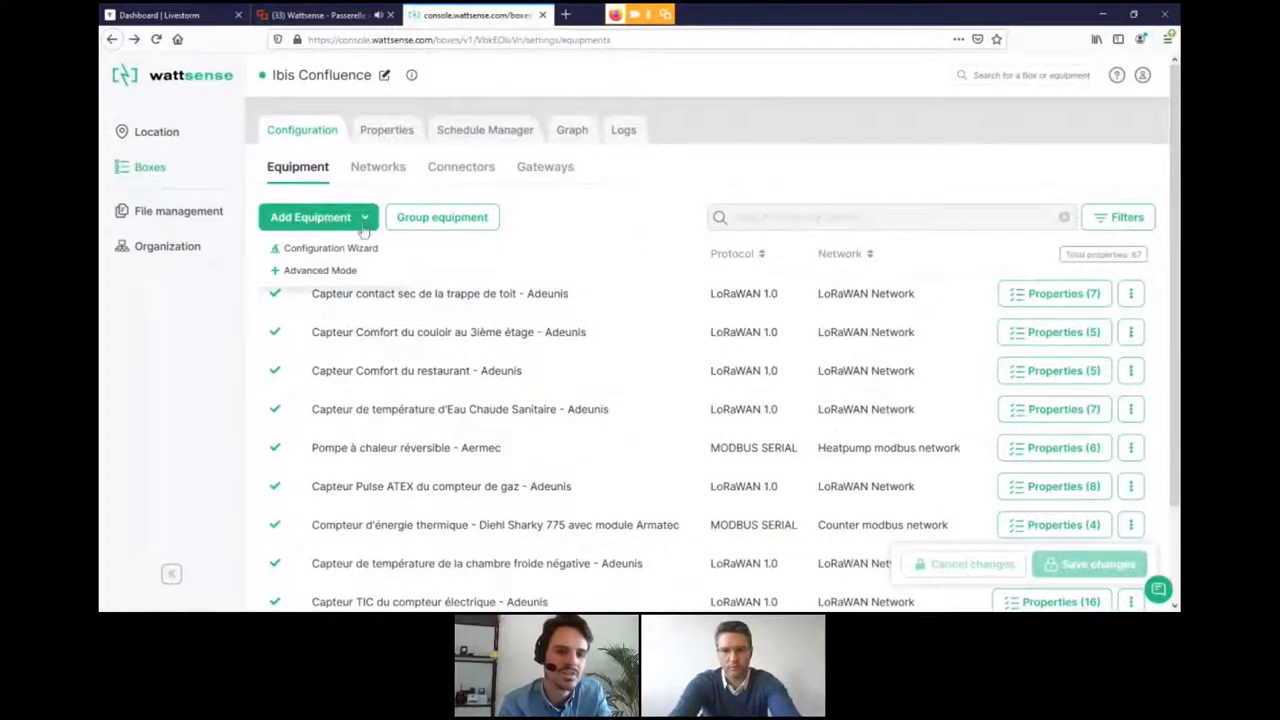
click(368, 250)
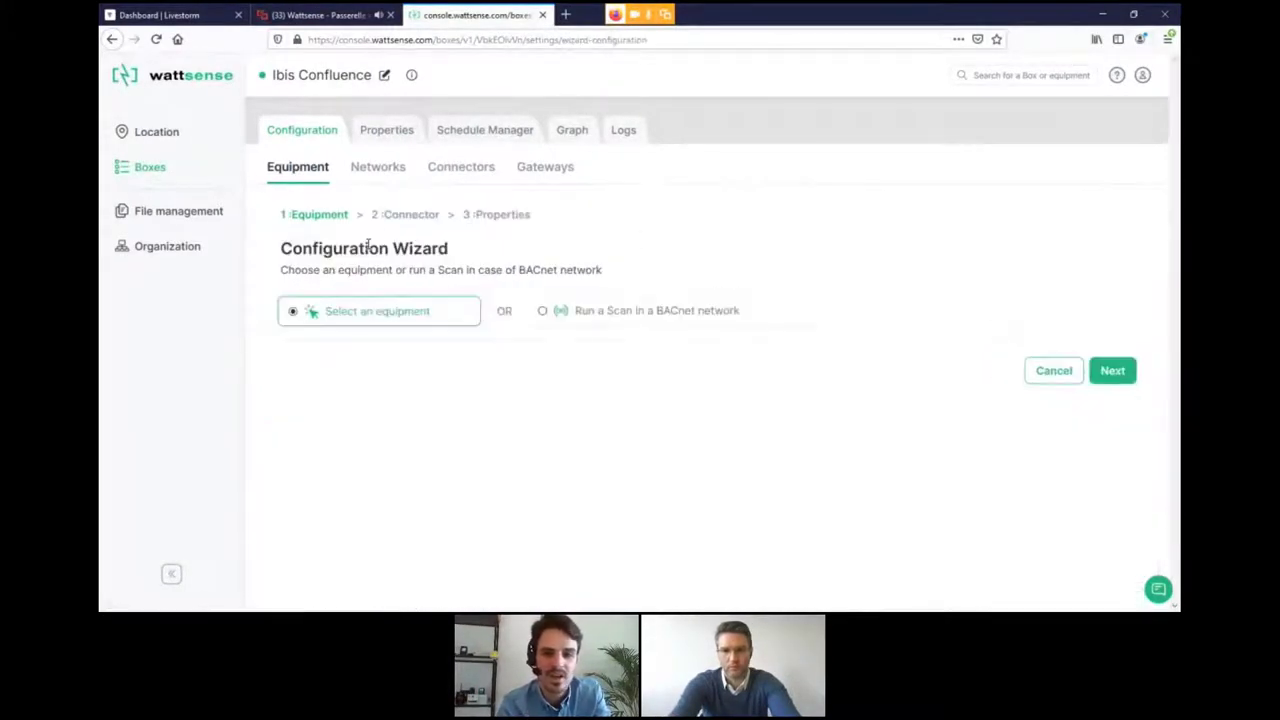
click(1112, 372)
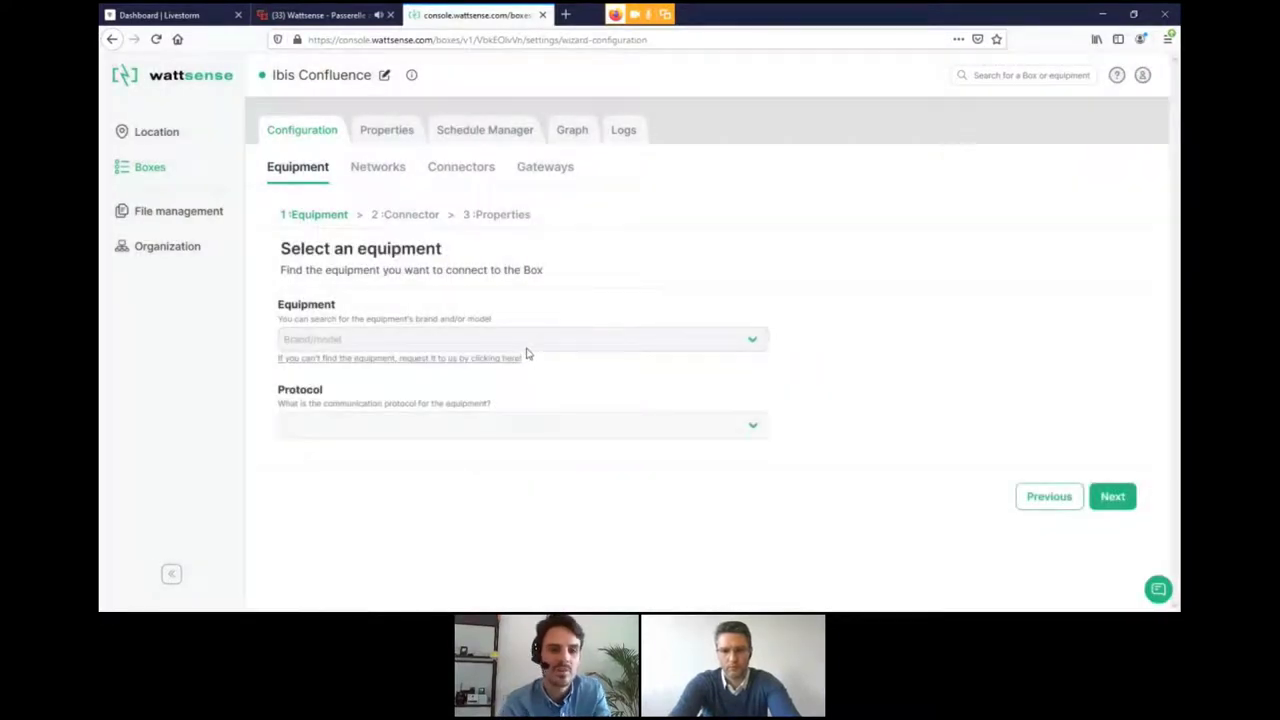
click(528, 345)
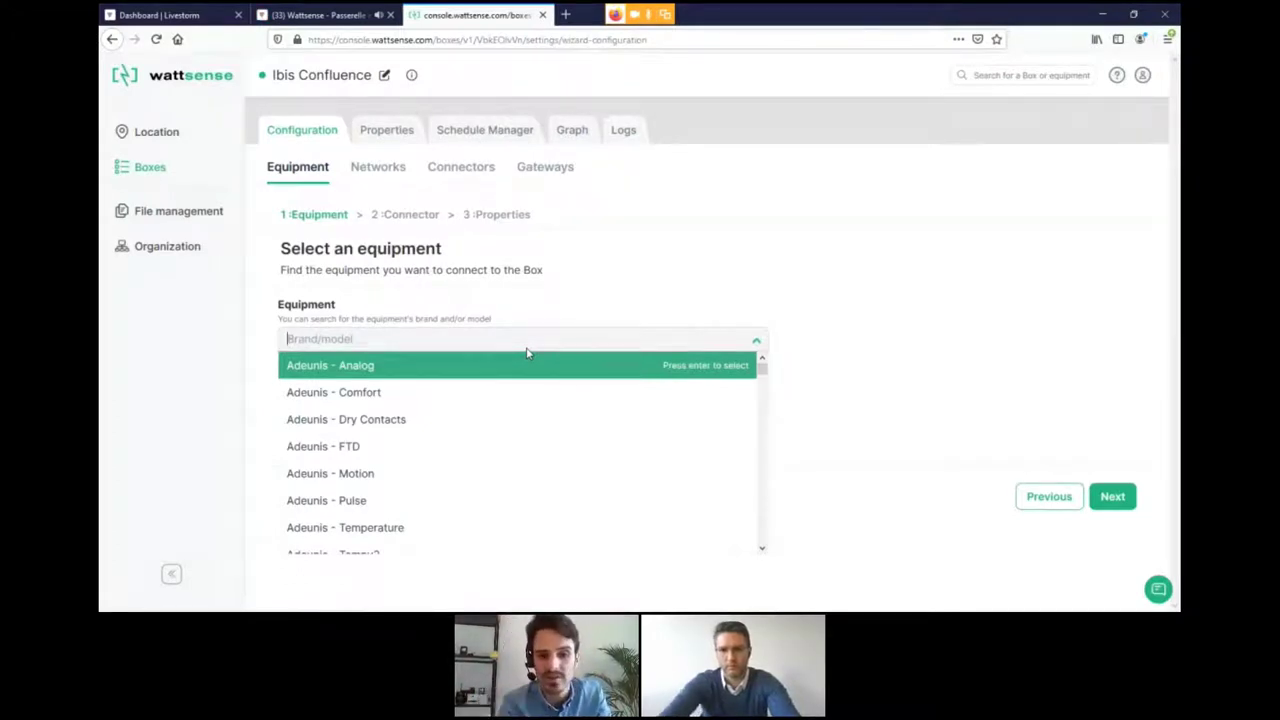
click(754, 345)
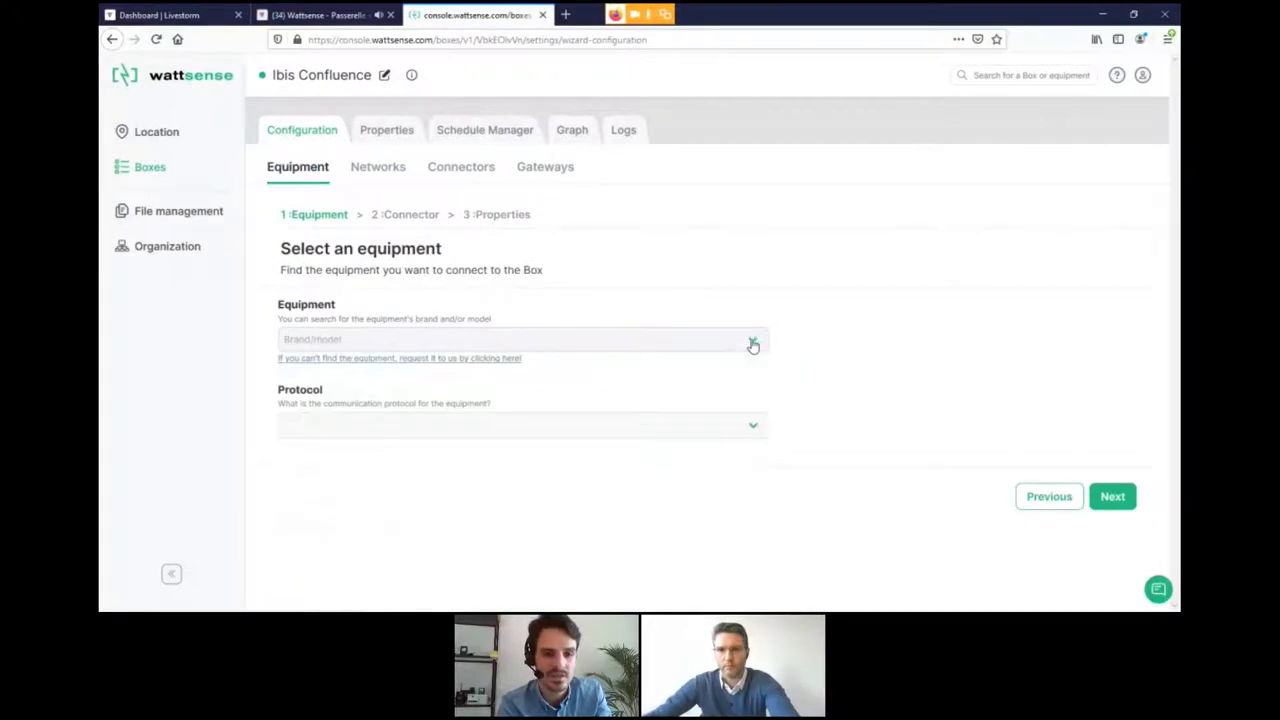
click(301, 142)
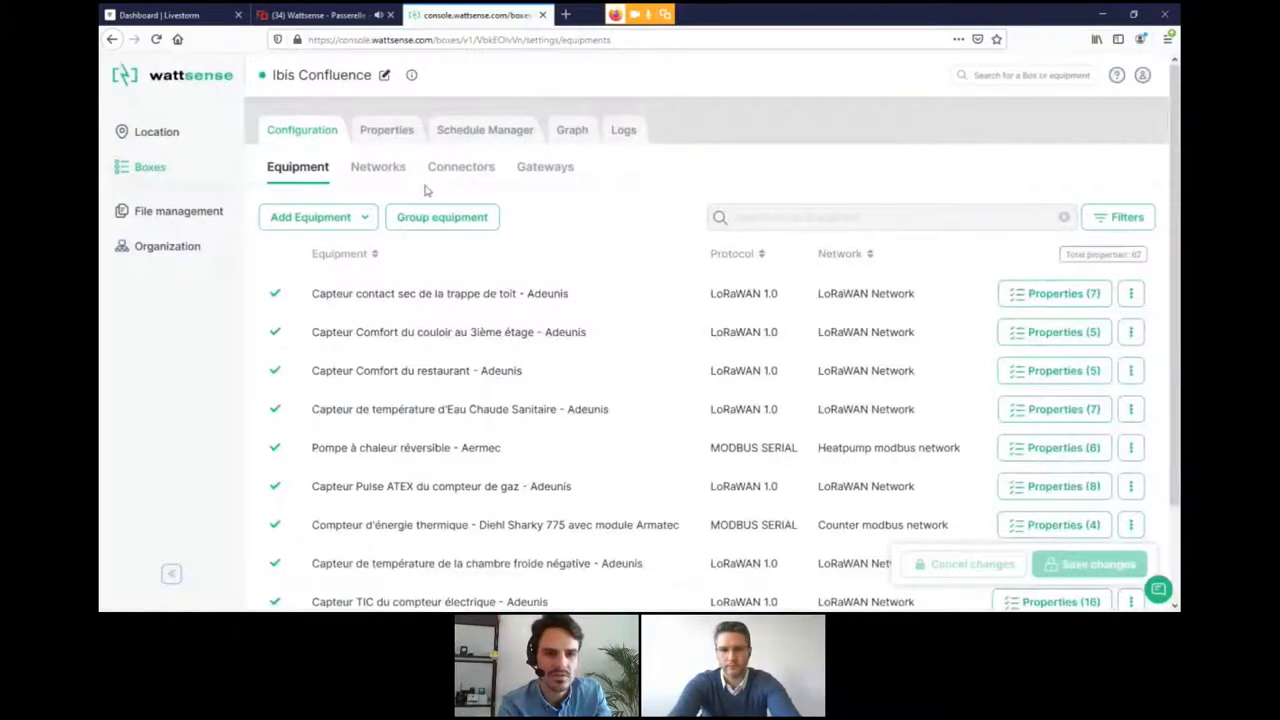
click(553, 170)
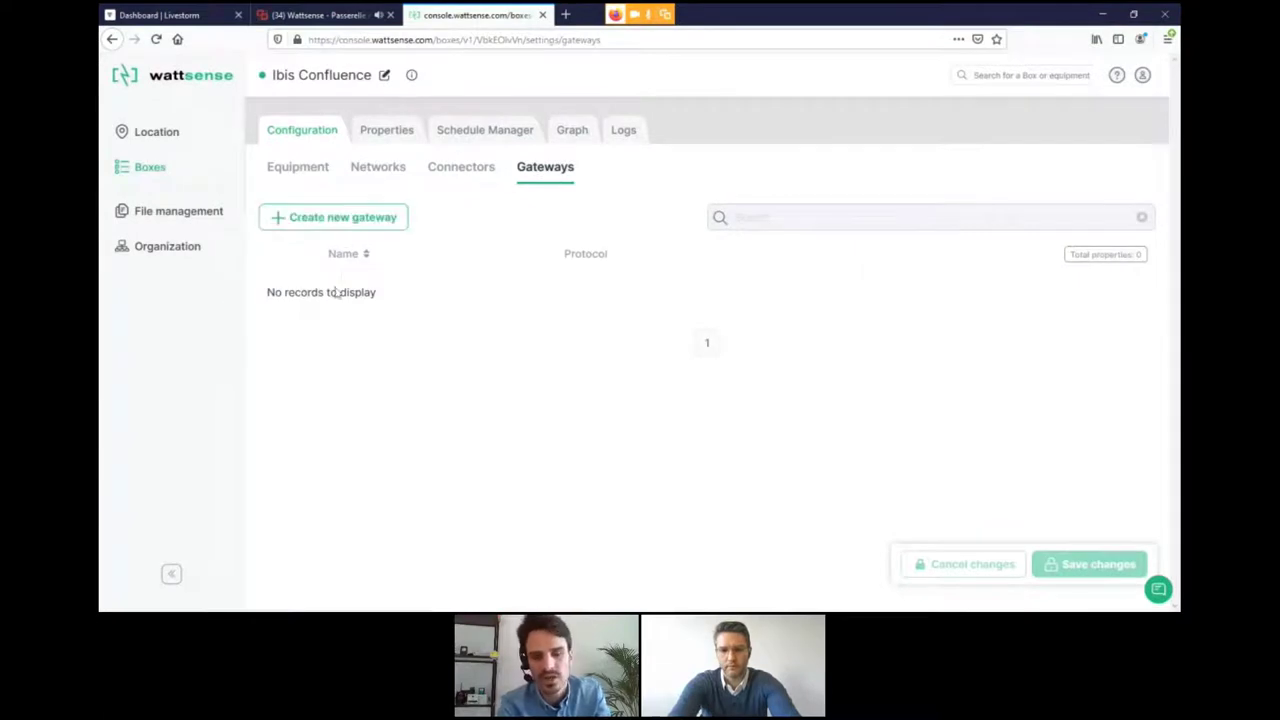
Step: Graph the Température properties of Capteur Comfort du couloir au 3ième étage and Capteur Comfort du restaurant
click(570, 132)
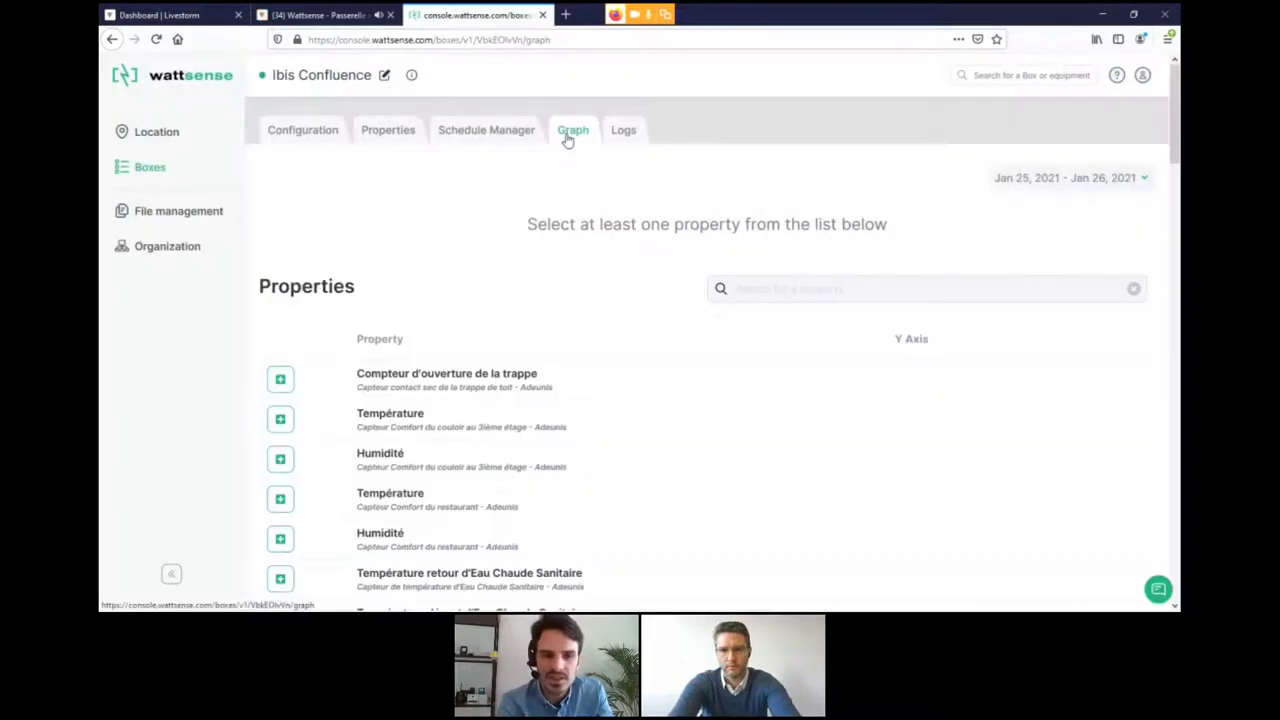
scroll(414, 234, down, 2)
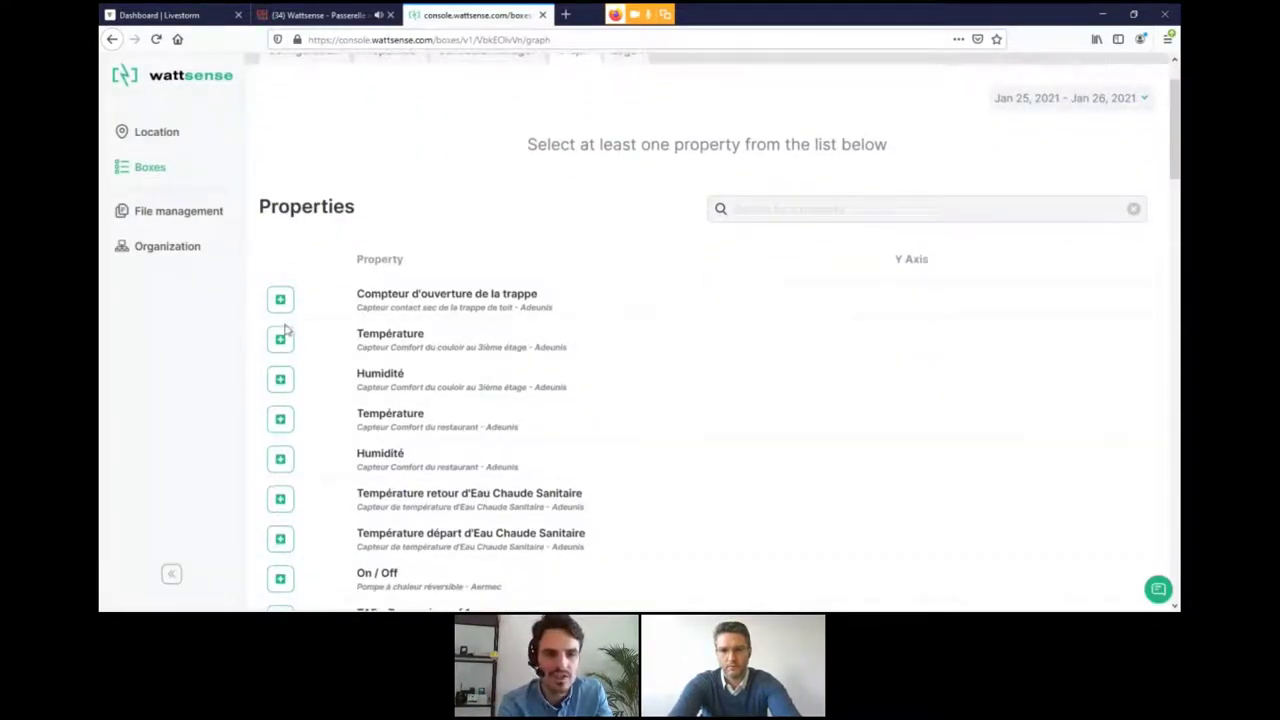
click(280, 339)
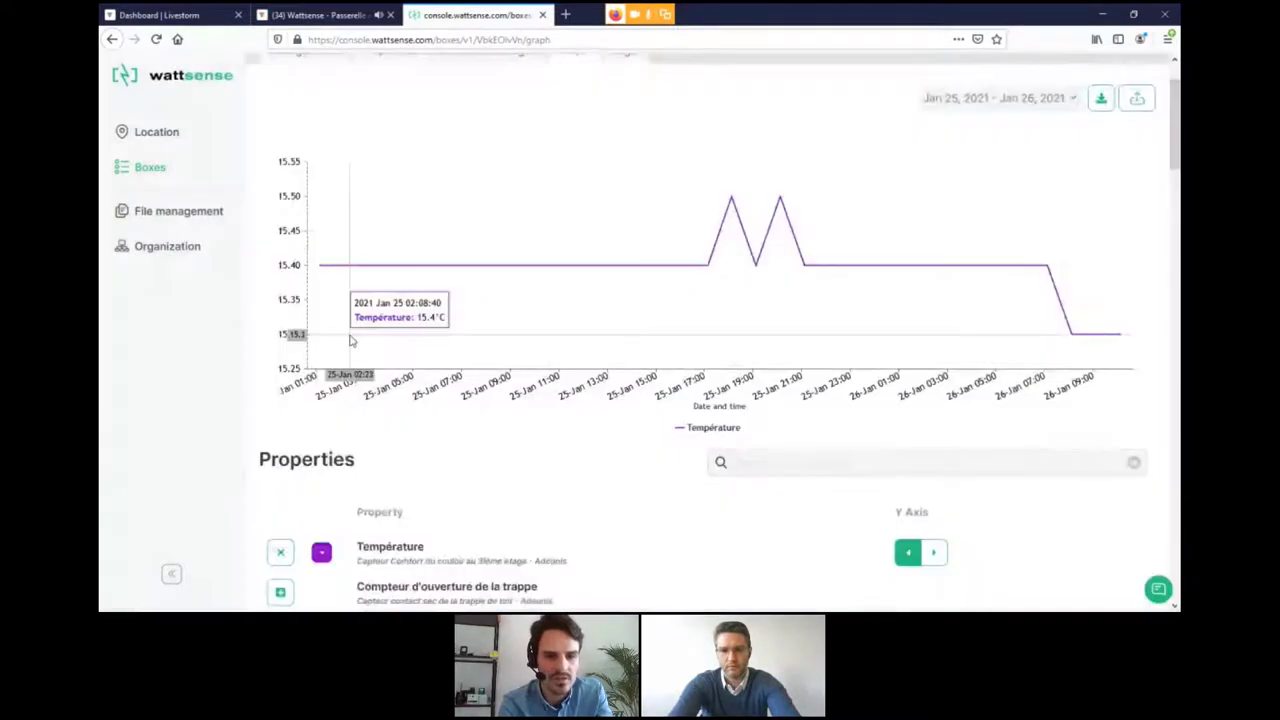
scroll(340, 481, down, 1)
scroll(340, 481, down, 1)
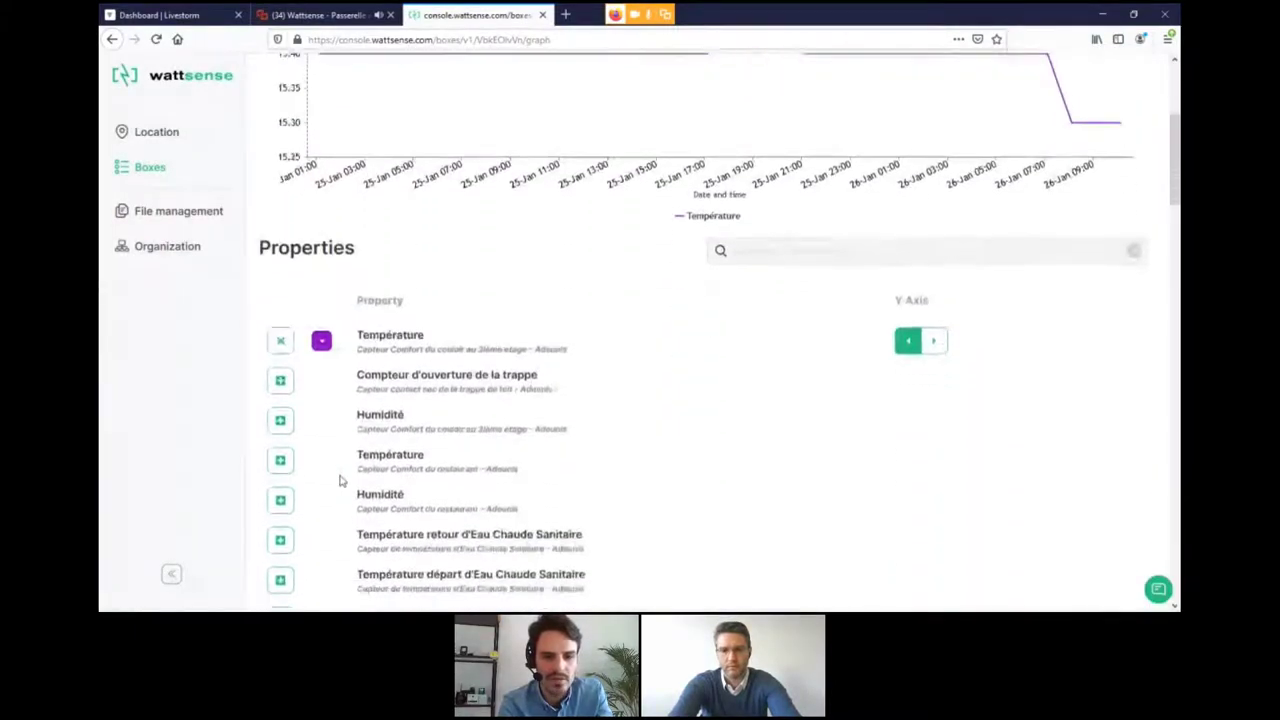
click(278, 465)
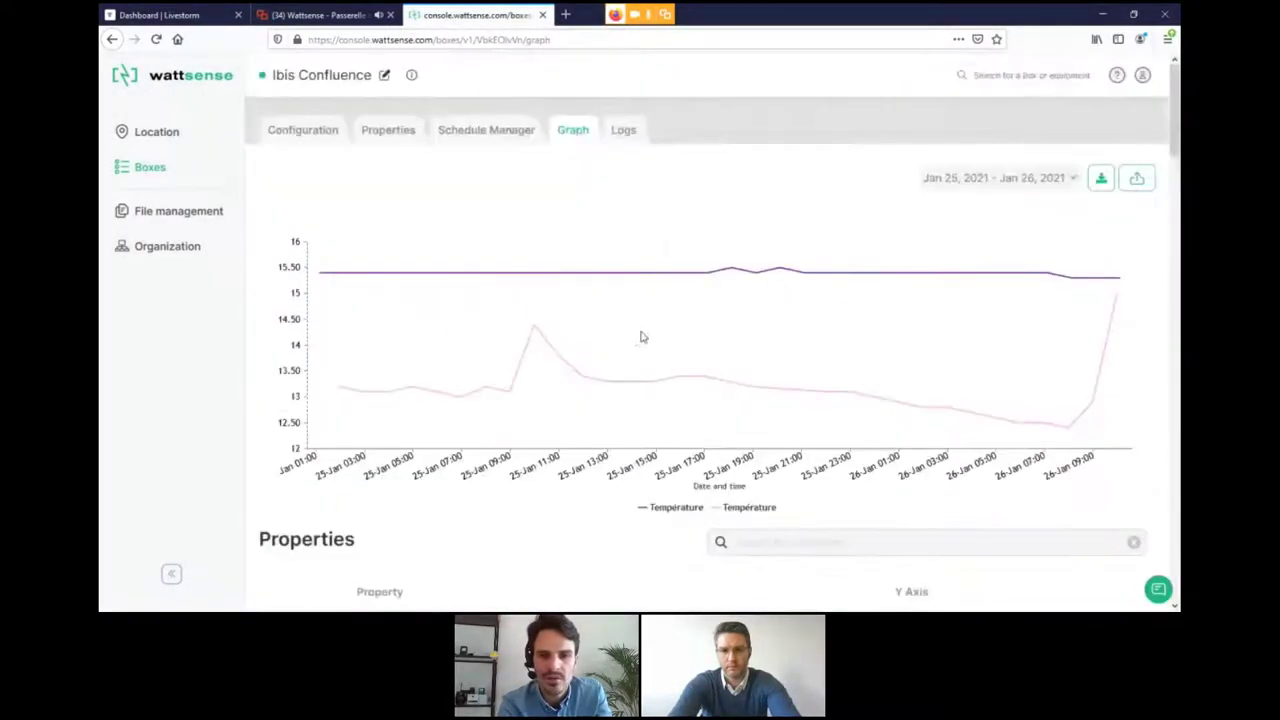
Step: Set the graph's date range to Sep 01, 2020 - Sep 30, 2020
click(966, 193)
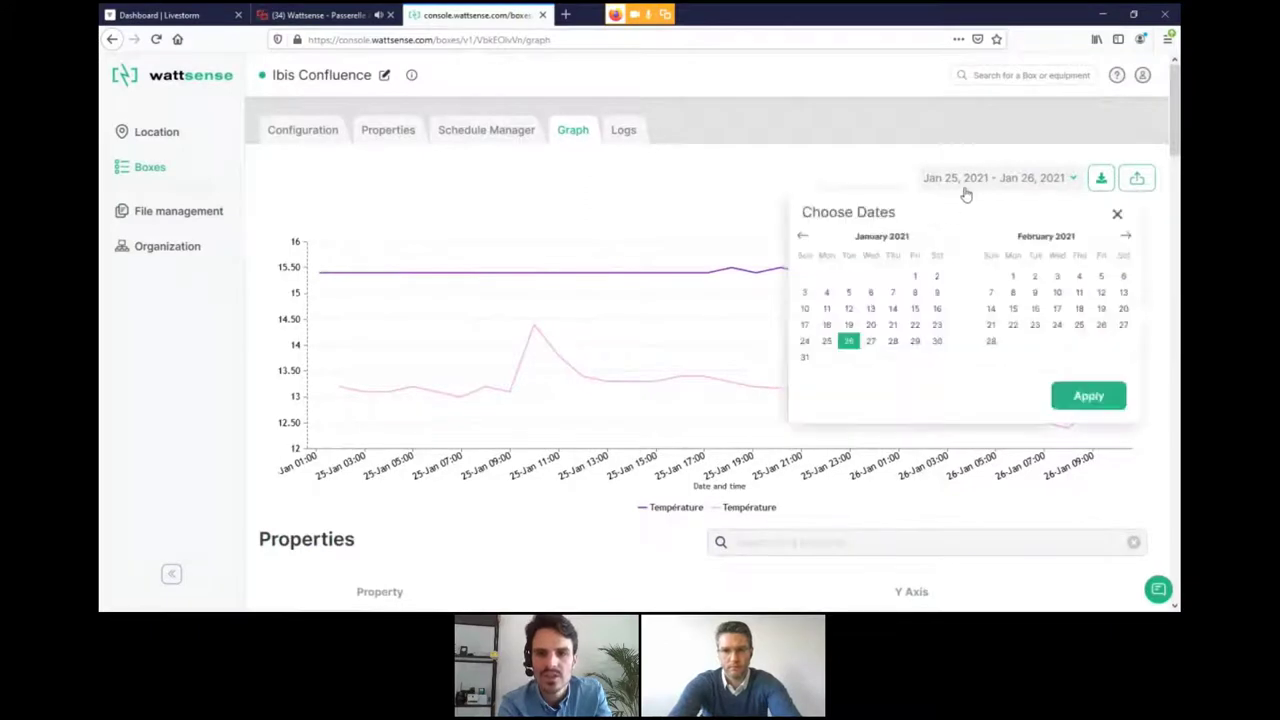
double_click(806, 236)
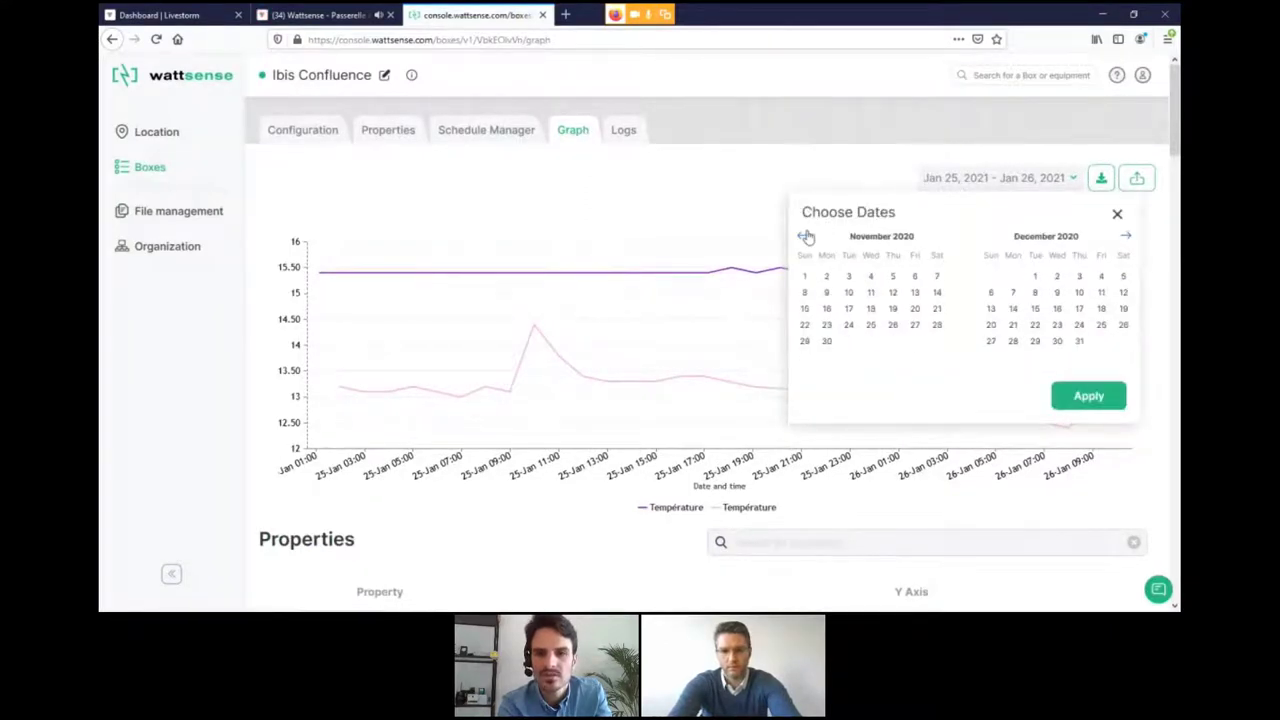
click(806, 236)
click(806, 236)
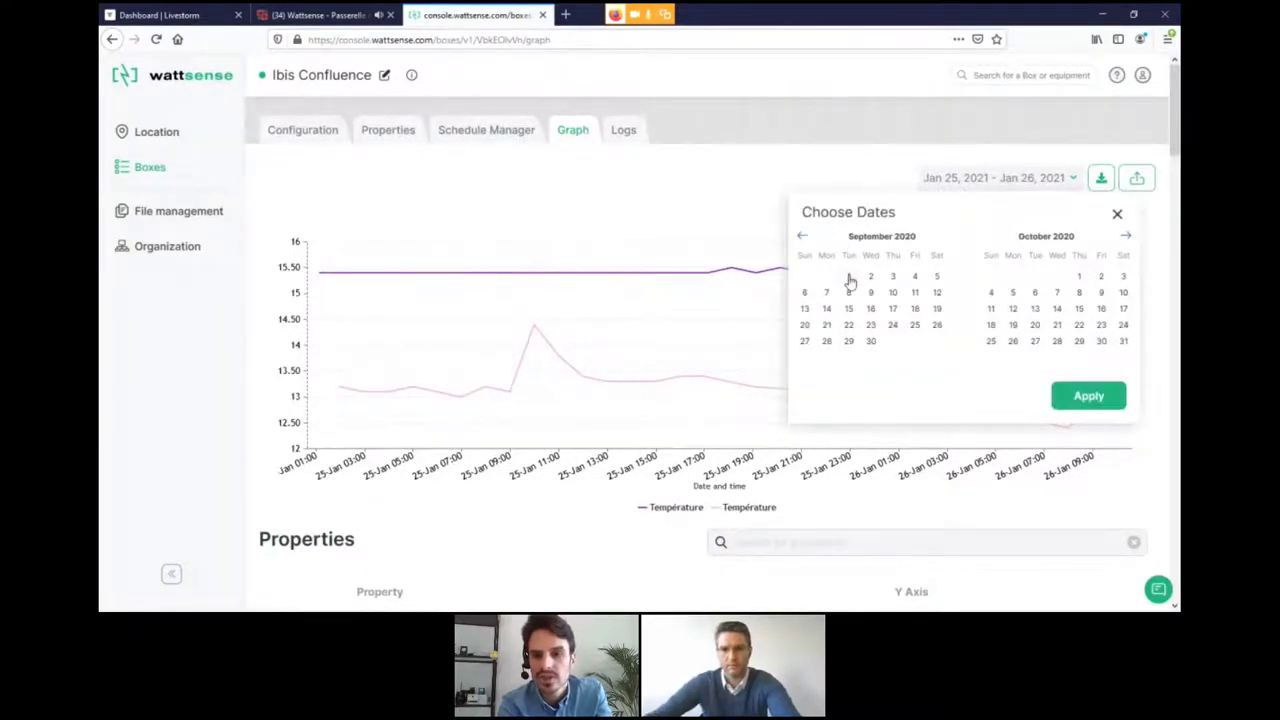
click(849, 277)
click(871, 341)
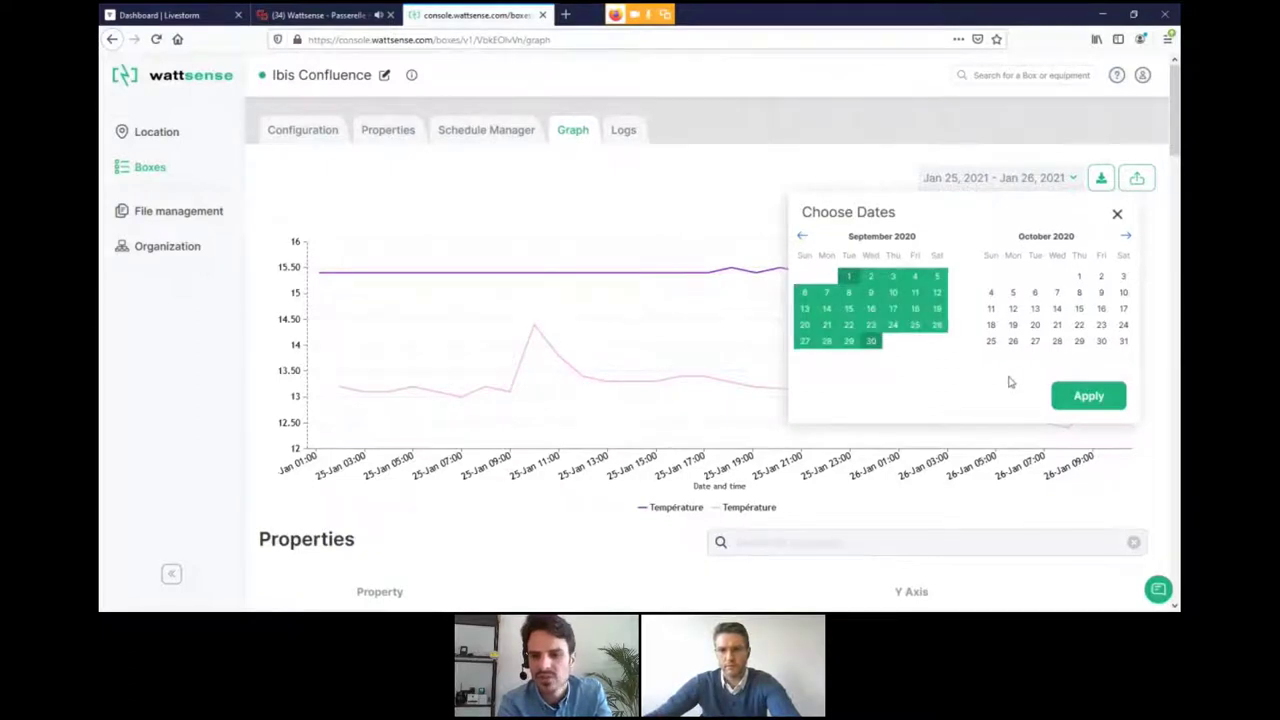
click(1085, 396)
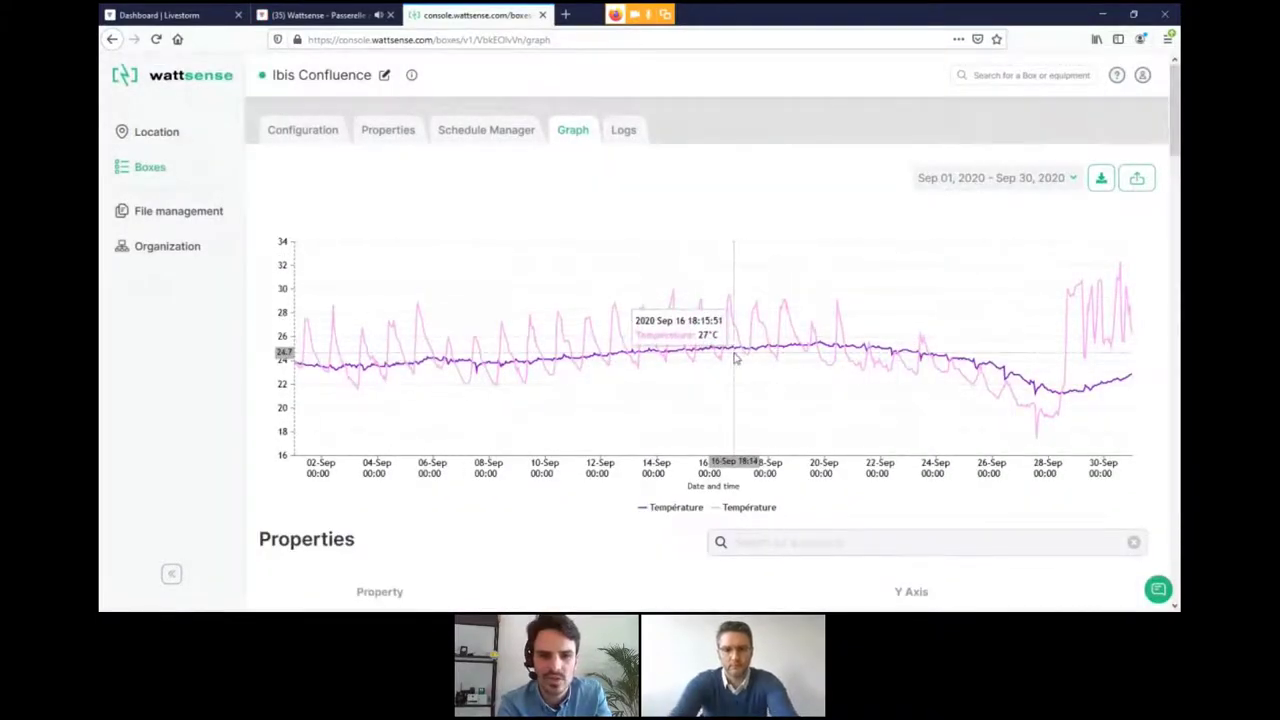
Step: Change the restaurant sensor's Température curve colour to red and view the graph
scroll(734, 357, down, 1)
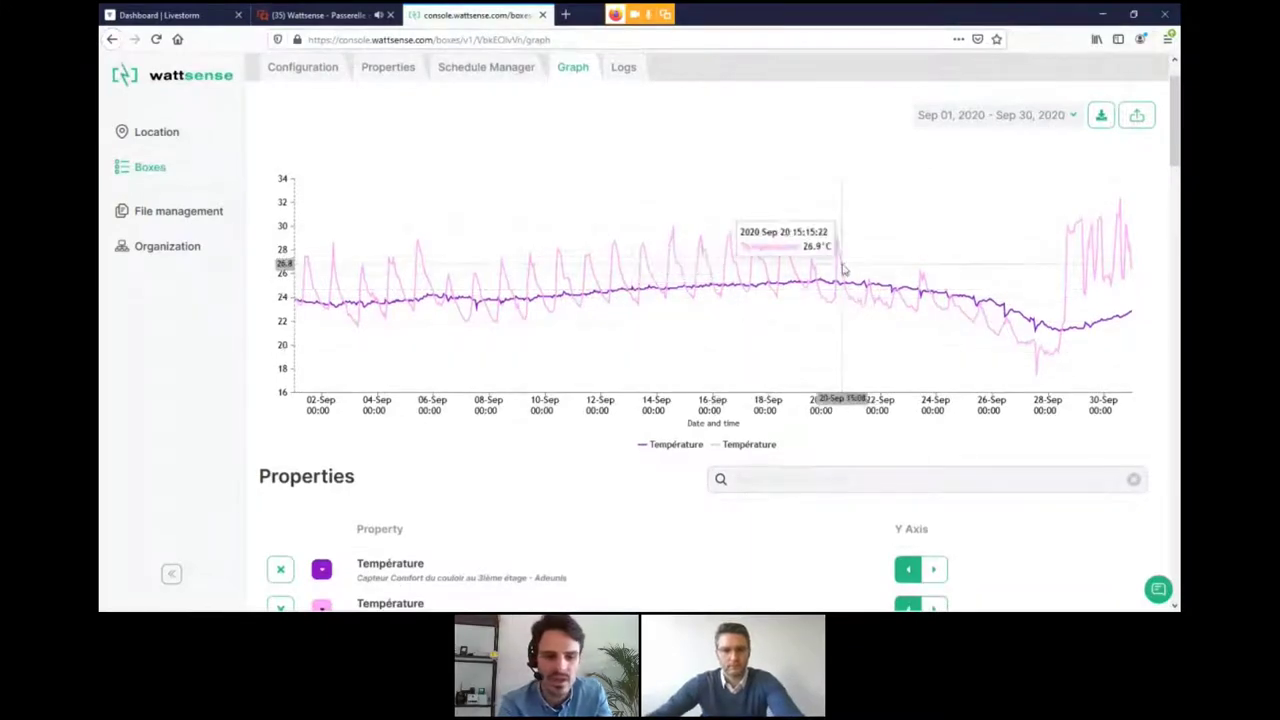
scroll(843, 268, down, 3)
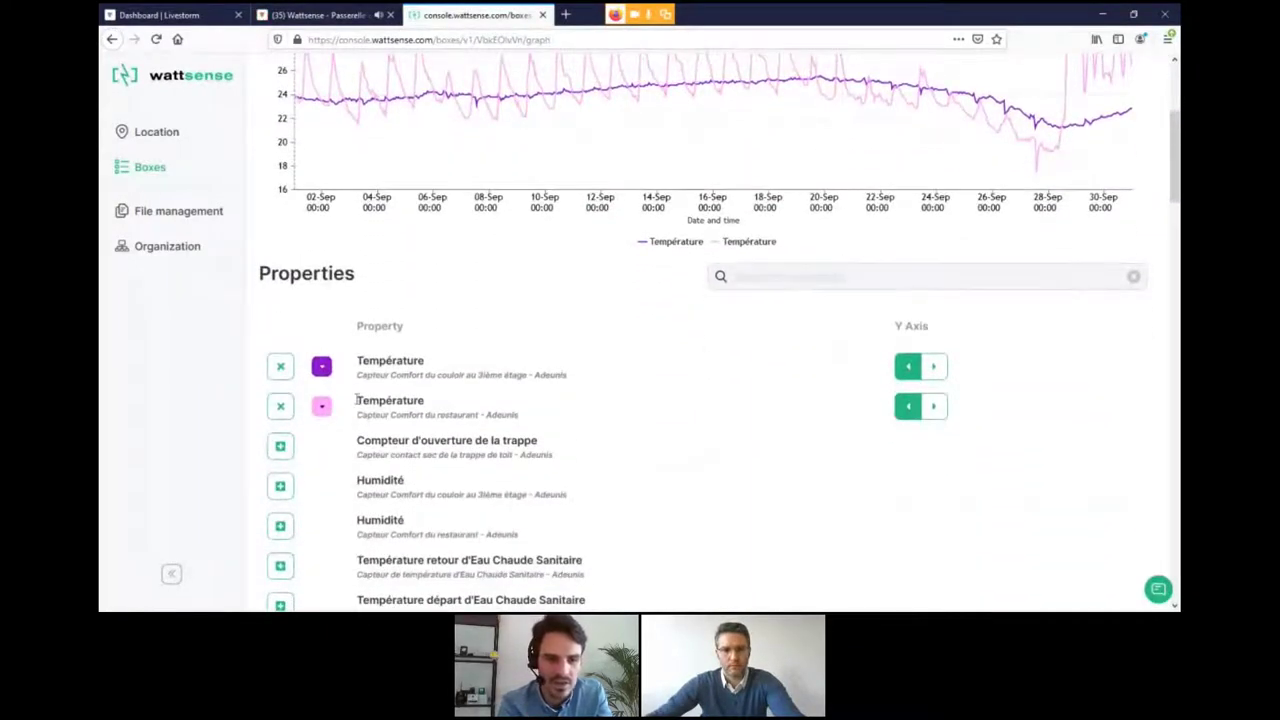
click(322, 410)
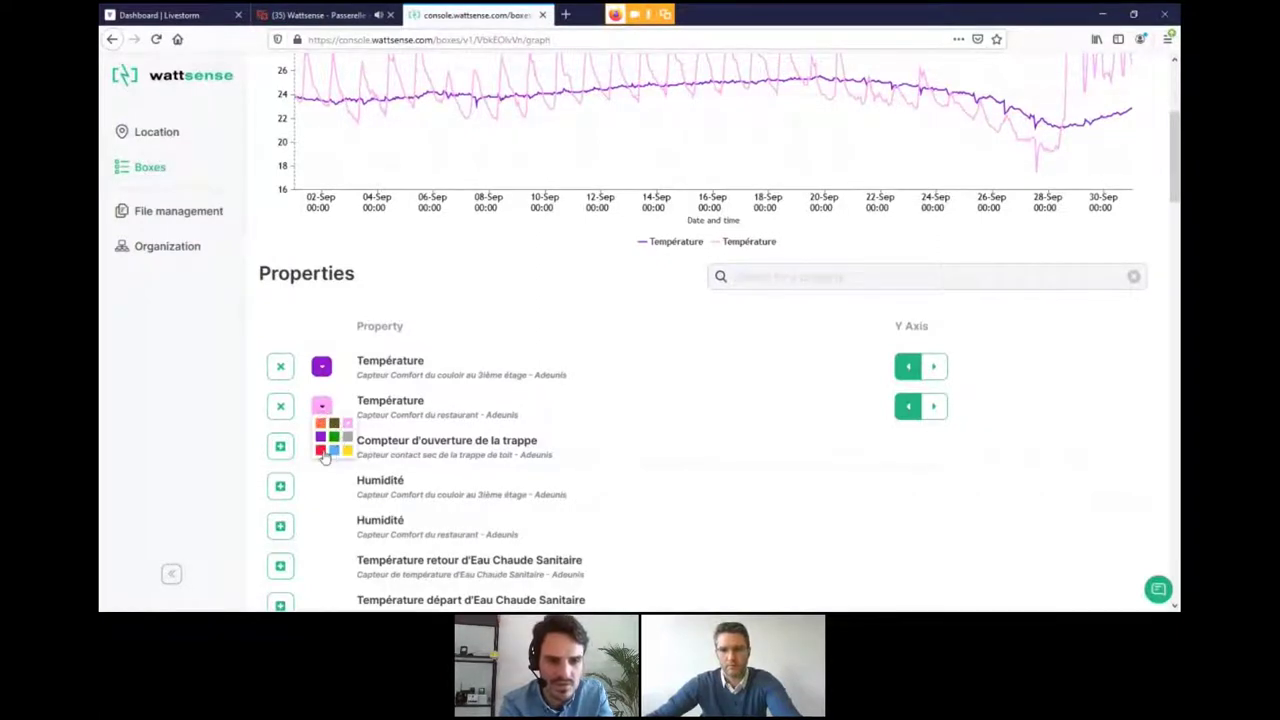
click(321, 452)
scroll(634, 300, up, 4)
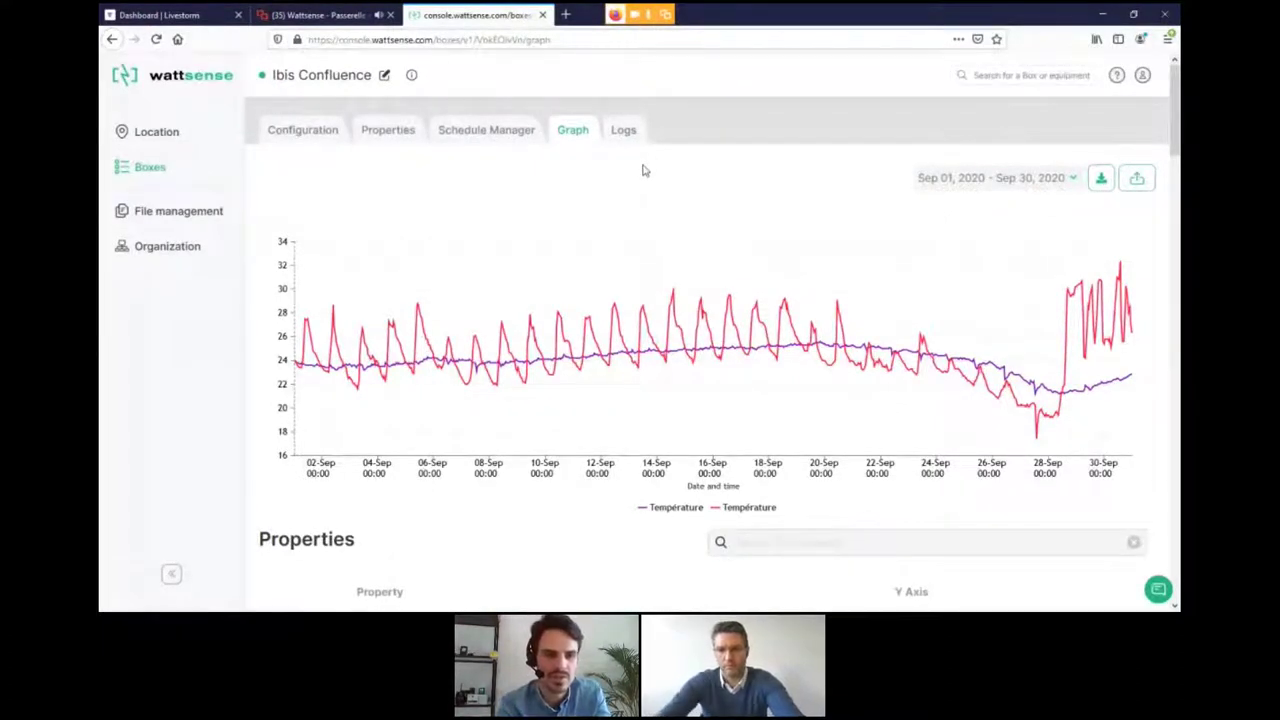
Step: Return to Ibis Confluence's equipment configuration, switch to the PowerPoint slideshow and advance to the COMPTE DEMO slide
click(309, 138)
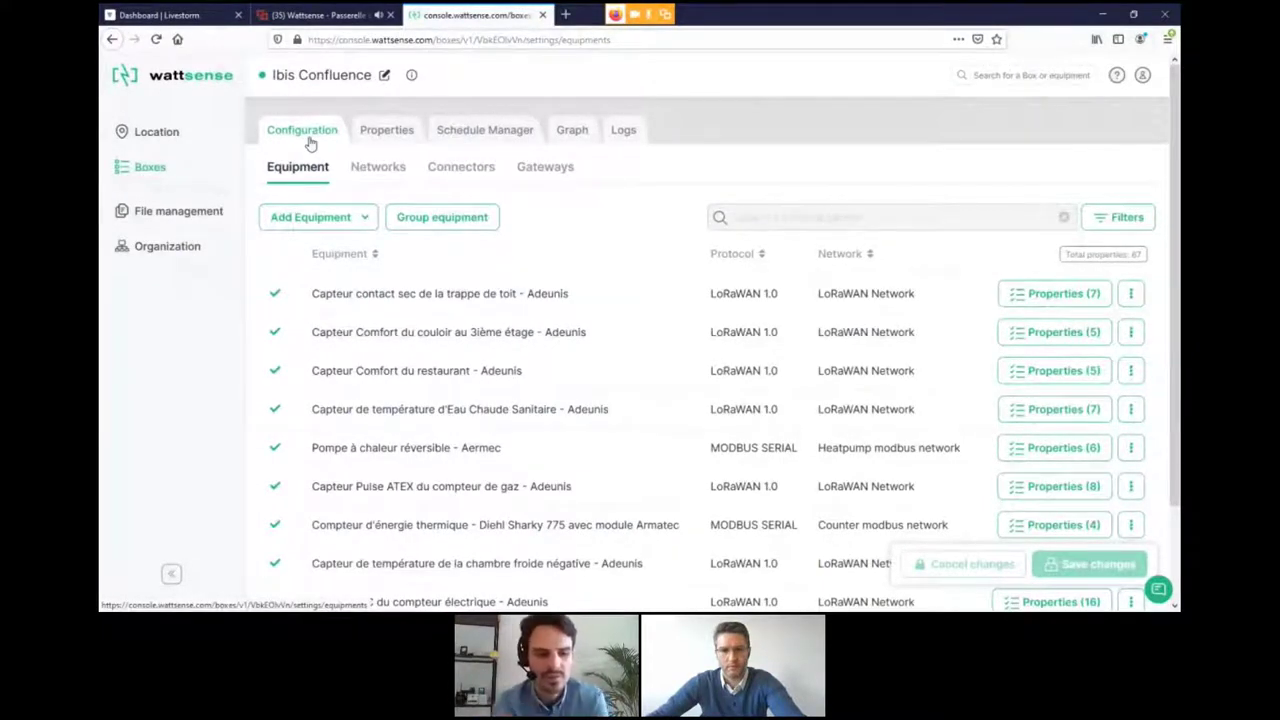
key(alt+Tab)
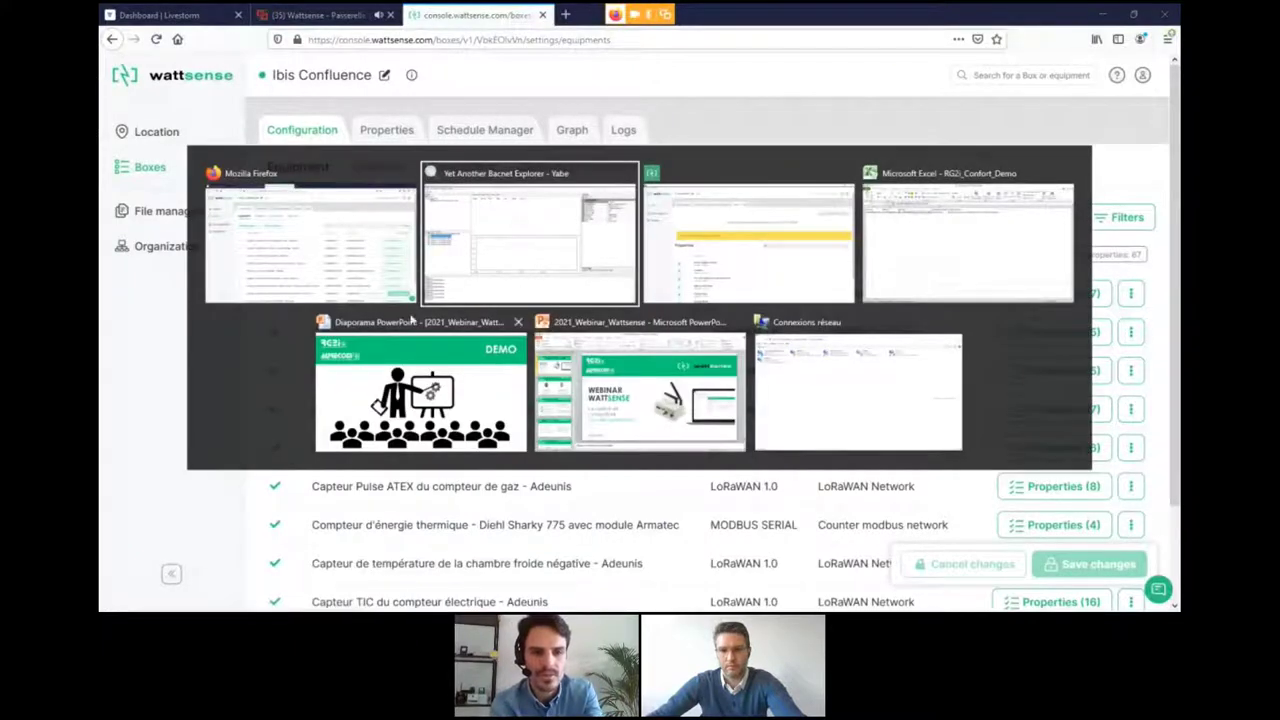
click(424, 370)
key(Right)
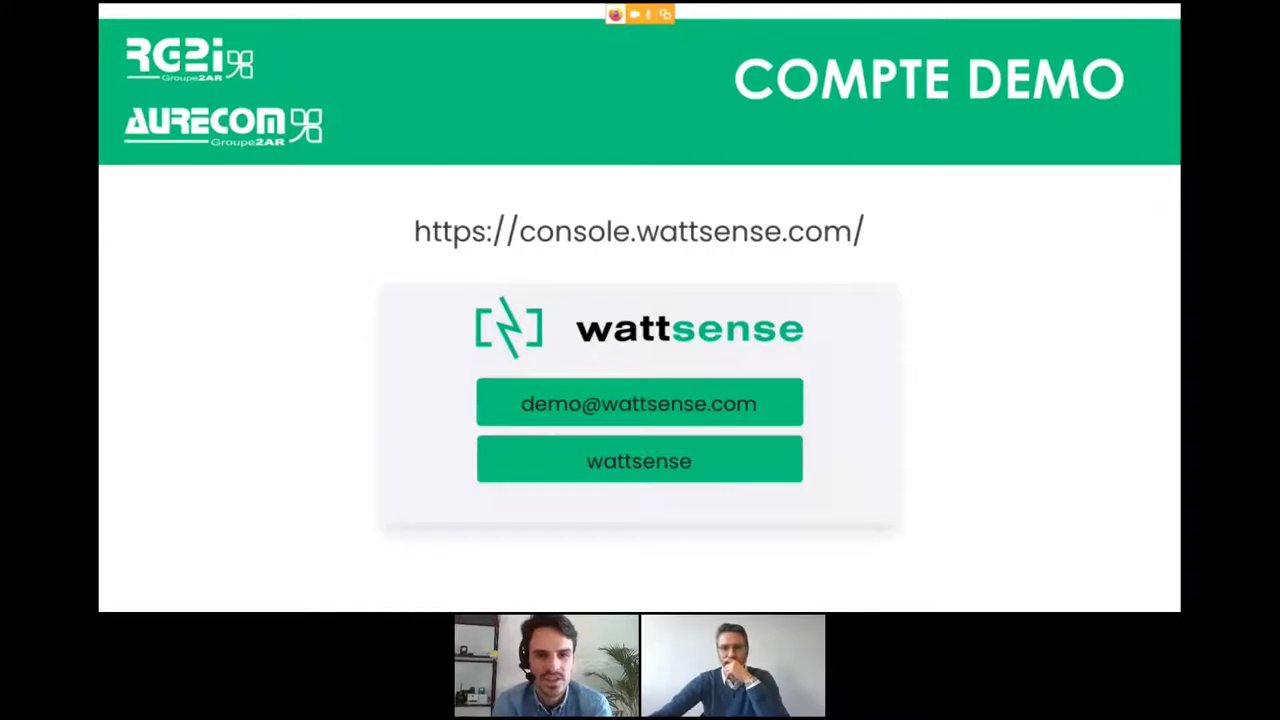
Step: Switch back to Firefox, open the live Livestorm webinar and stop sharing the screen
key(alt+Tab)
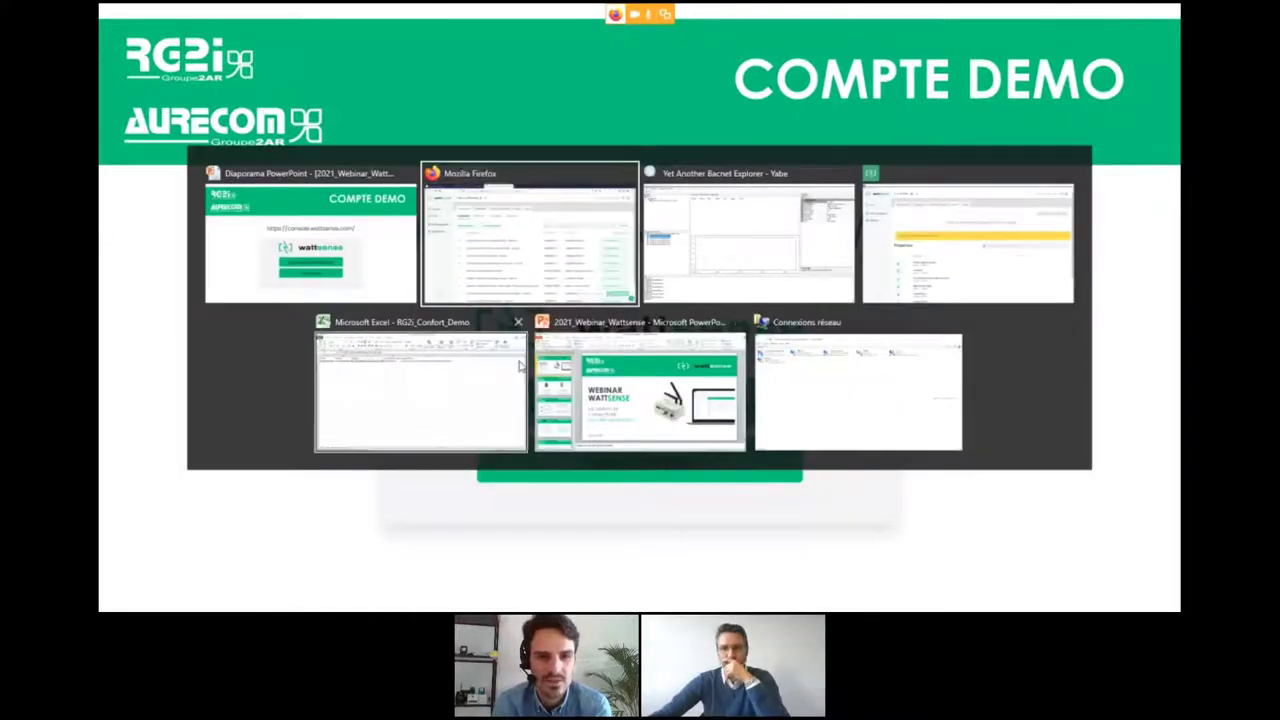
click(500, 278)
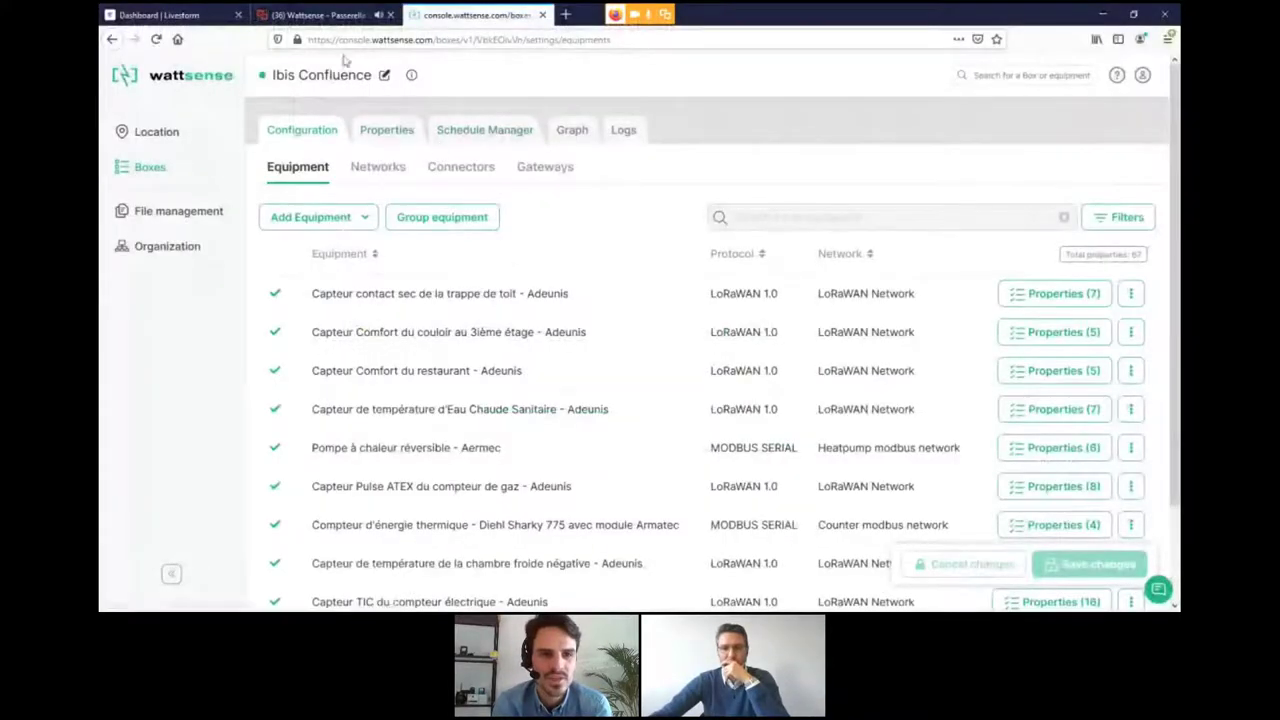
click(330, 15)
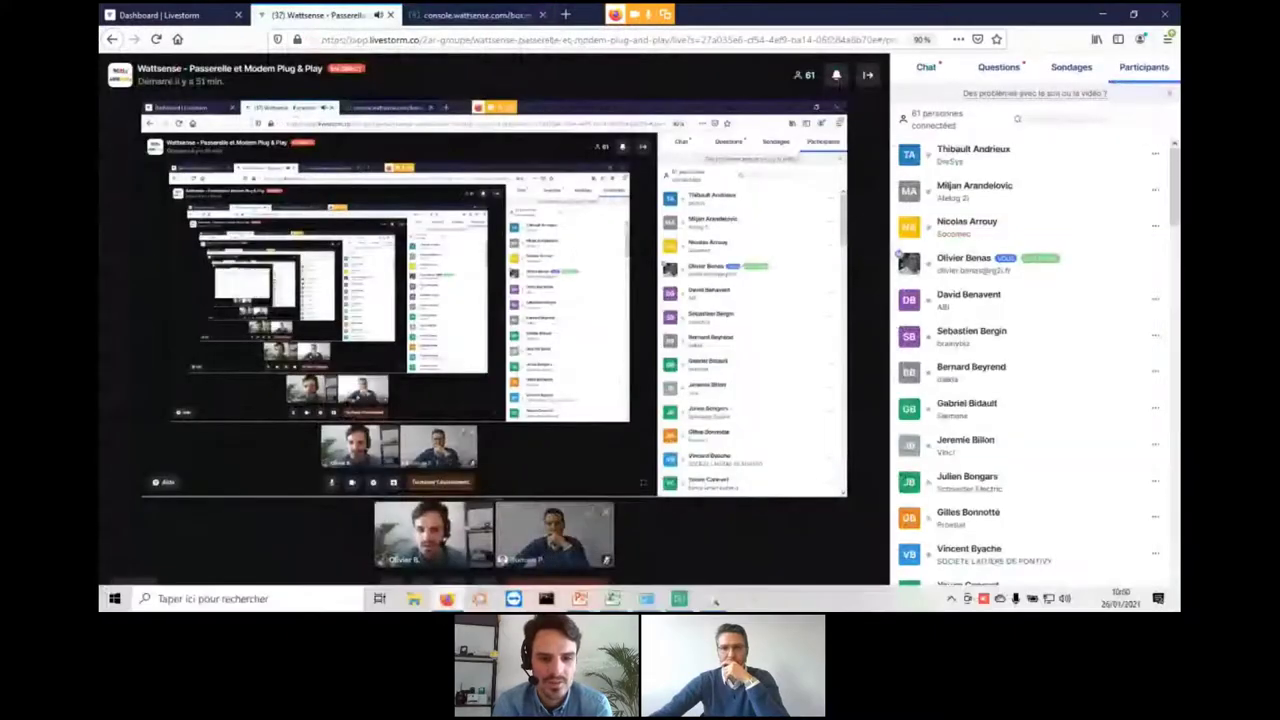
click(486, 590)
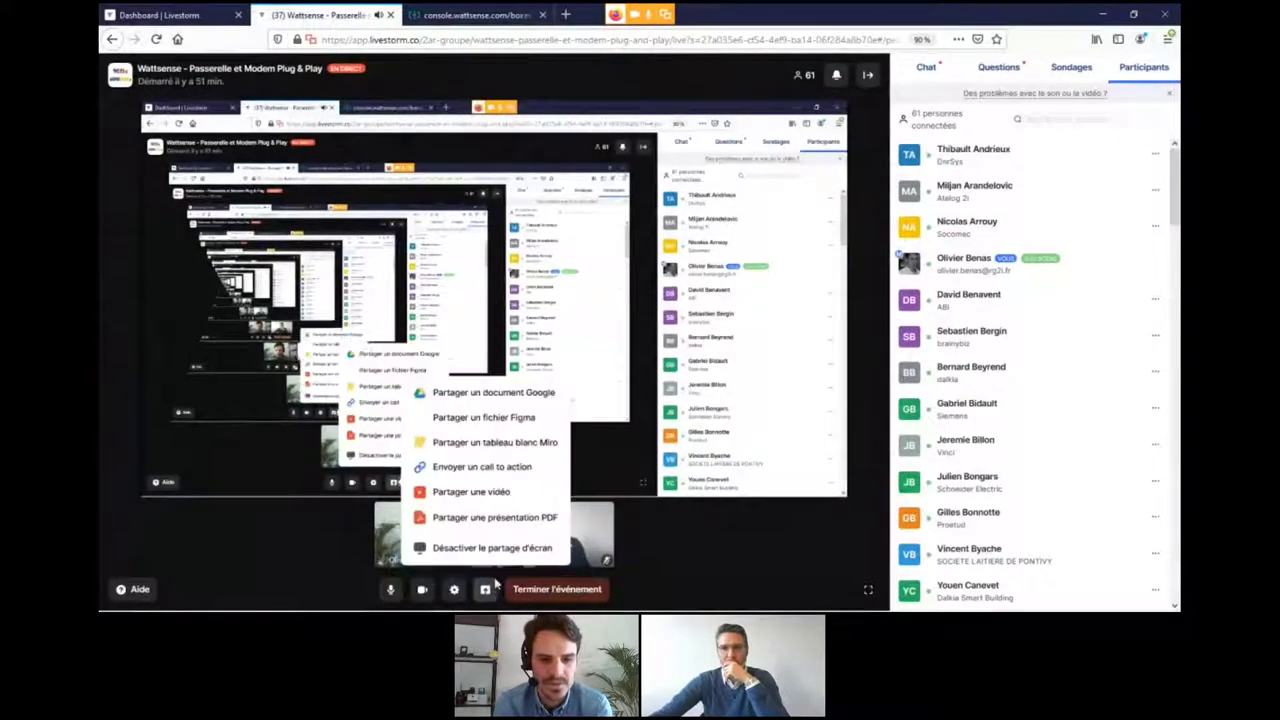
click(500, 550)
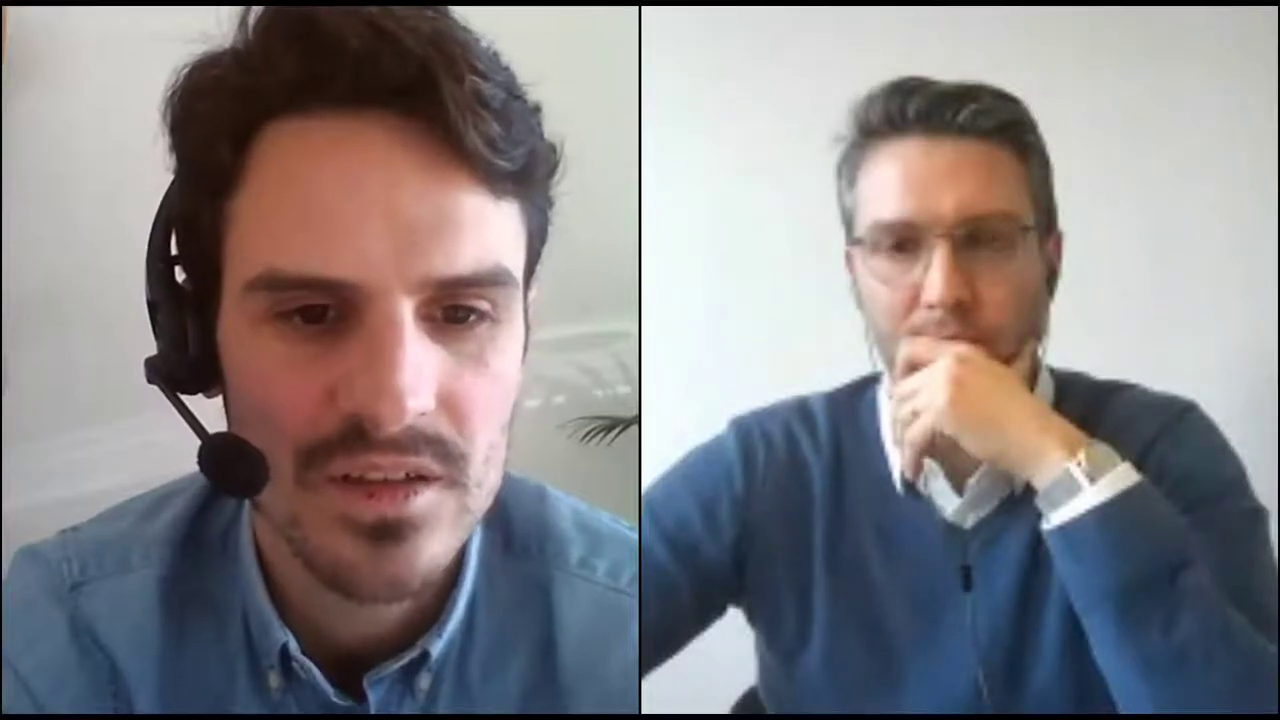